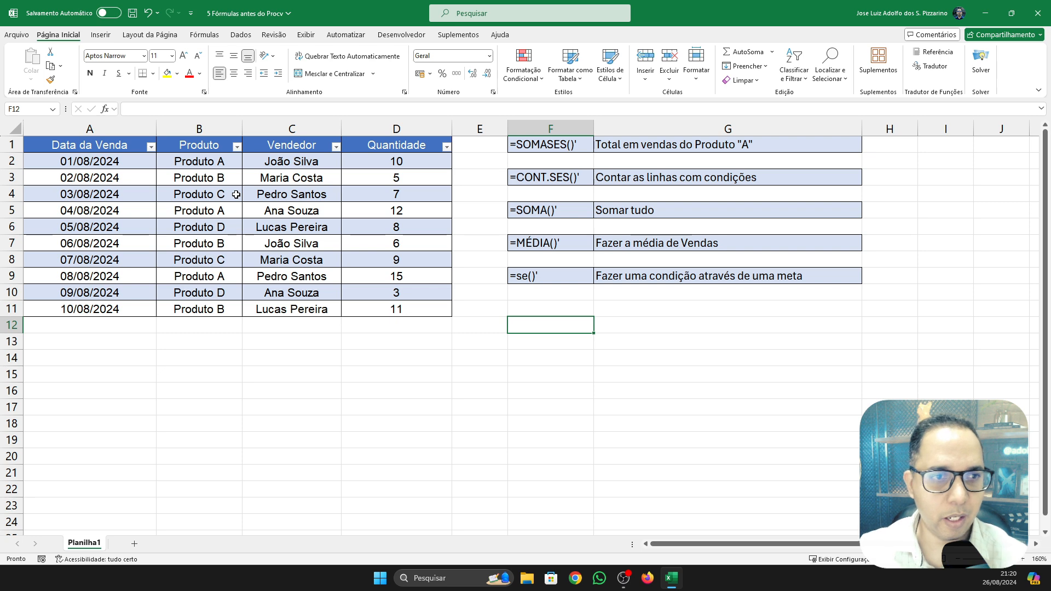
Review the sales table's date, product, seller and quantity columns and the five listed formulas in column F
{"action": "left_click", "coordinate": [106, 126]}
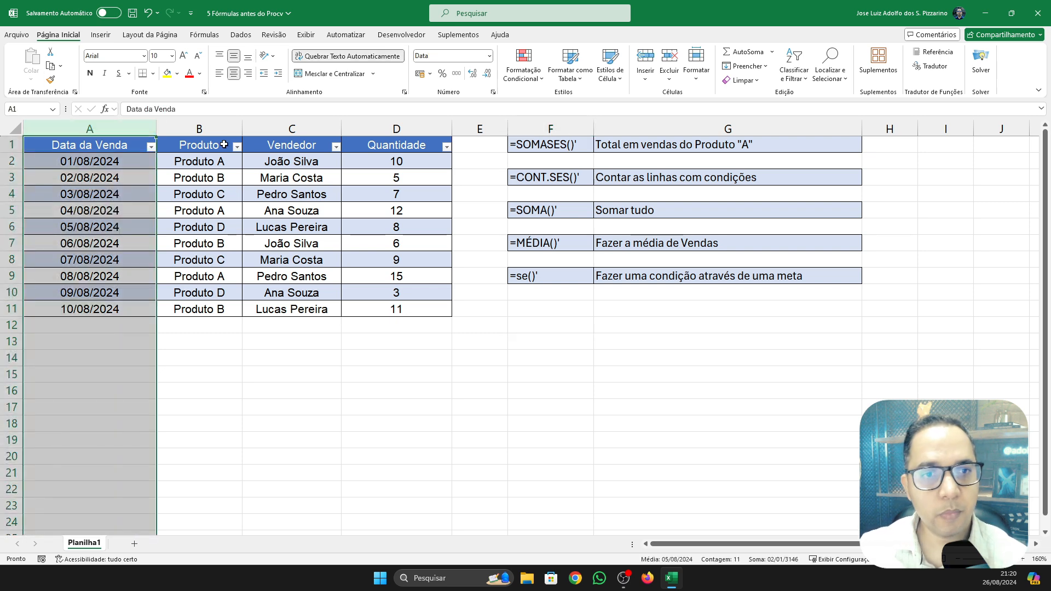
{"action": "left_click", "coordinate": [214, 128]}
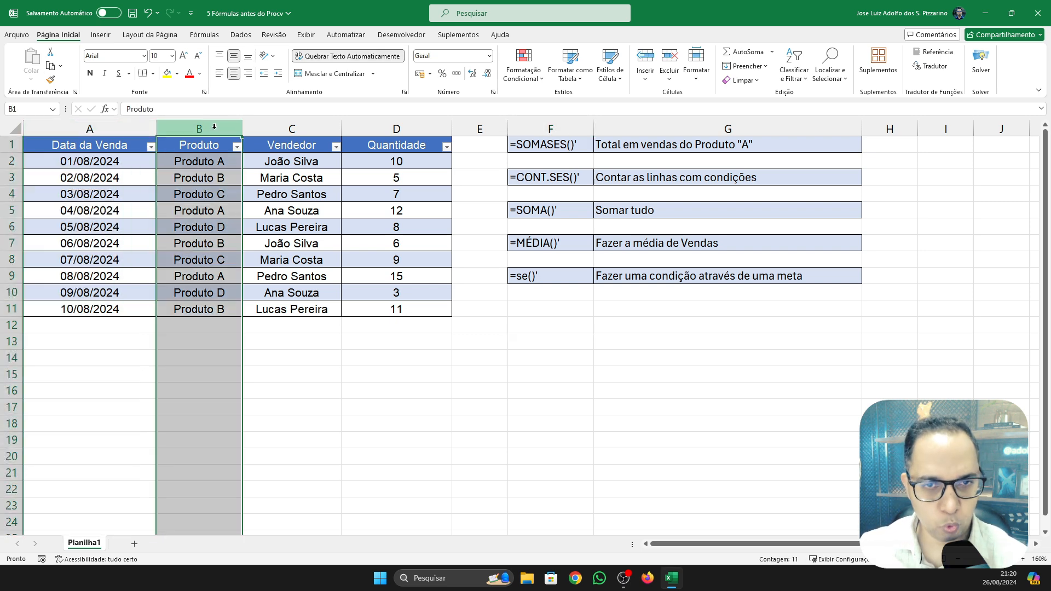
{"action": "left_click", "coordinate": [294, 129]}
{"action": "left_click", "coordinate": [412, 121]}
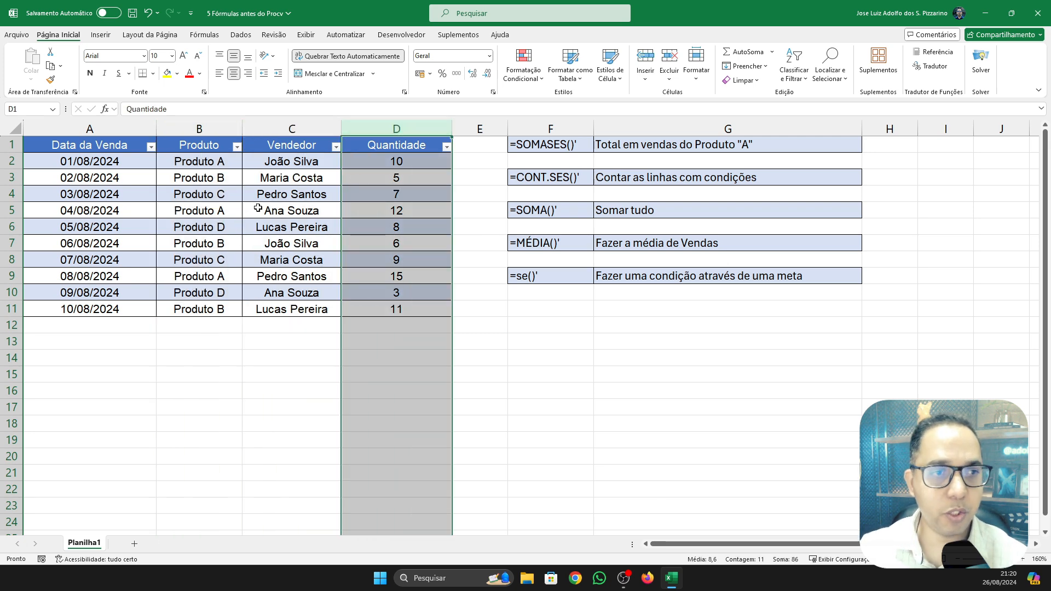
{"action": "left_click", "coordinate": [12, 160]}
{"action": "left_click", "coordinate": [668, 425]}
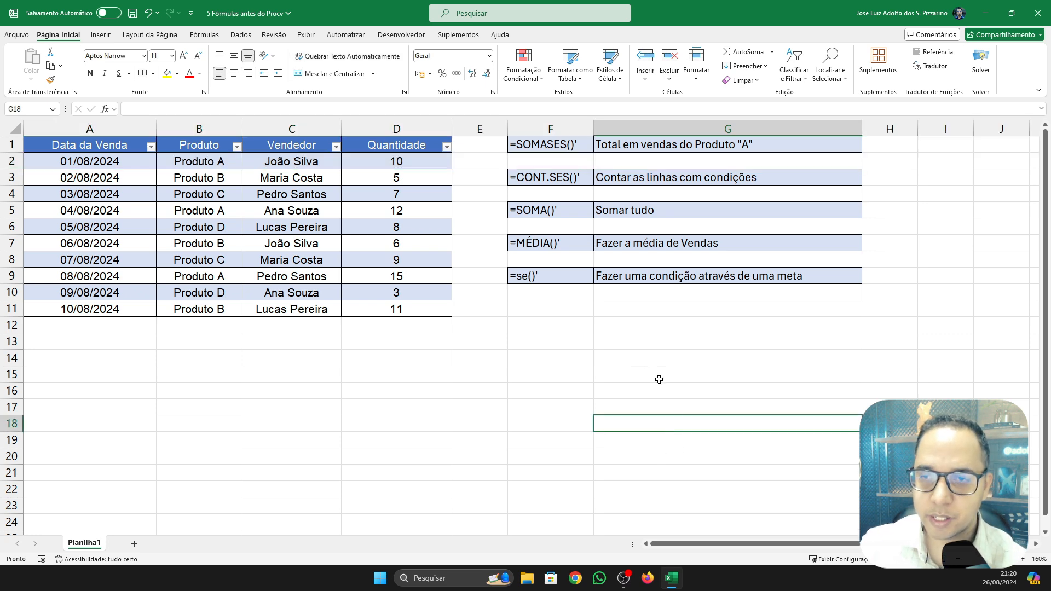
{"action": "left_click", "coordinate": [578, 147]}
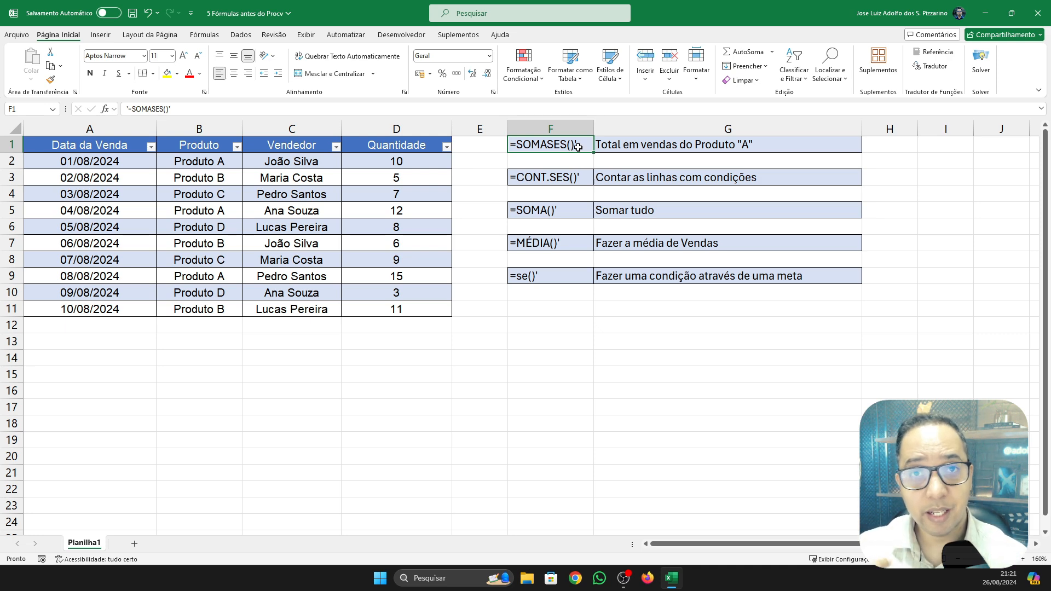
{"action": "left_click", "coordinate": [541, 175]}
{"action": "left_click", "coordinate": [572, 213]}
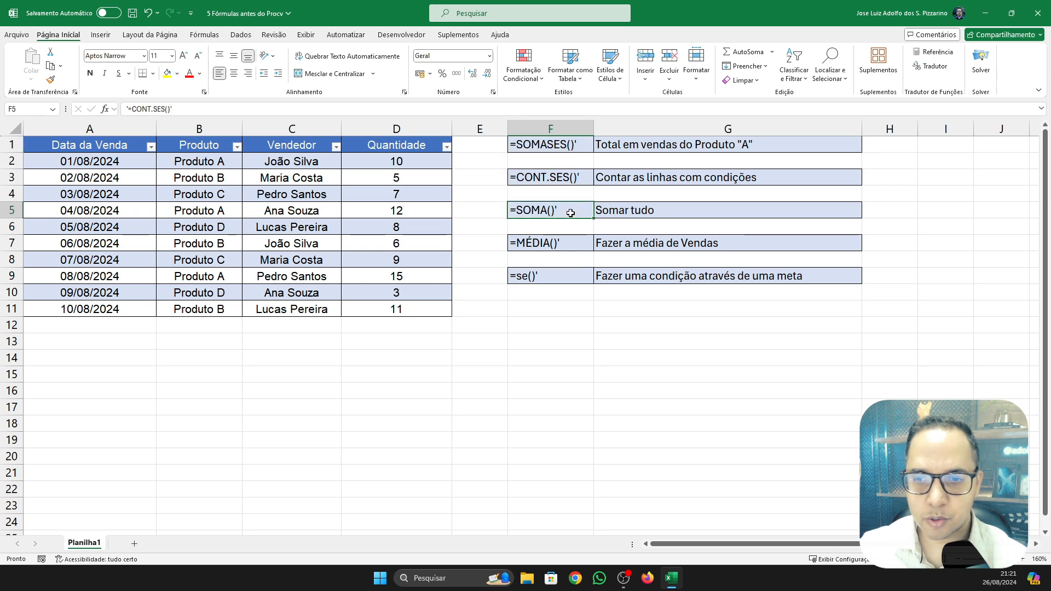
{"action": "left_click", "coordinate": [577, 242]}
{"action": "left_click", "coordinate": [575, 279]}
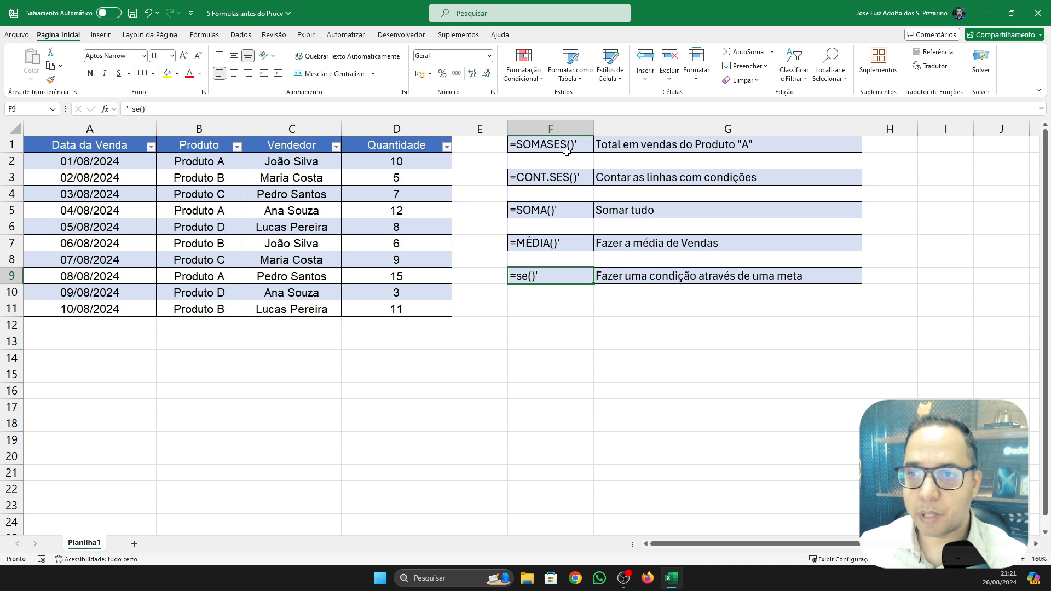
Start a SOMASE formula in G2 with the product cells B2:B11 as the criteria range
{"action": "left_click", "coordinate": [611, 161]}
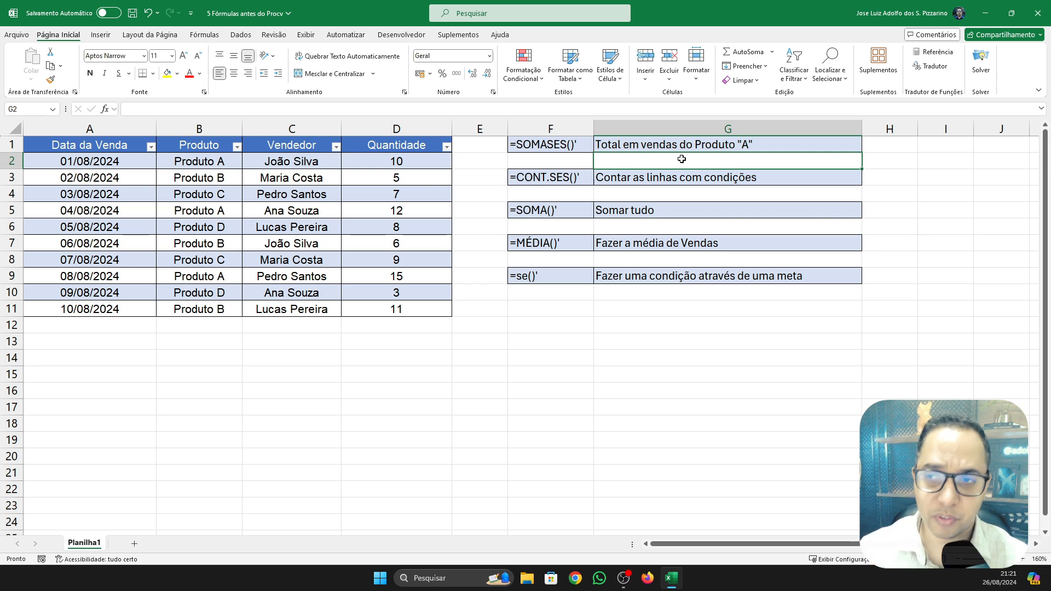
{"action": "type", "text": "="}
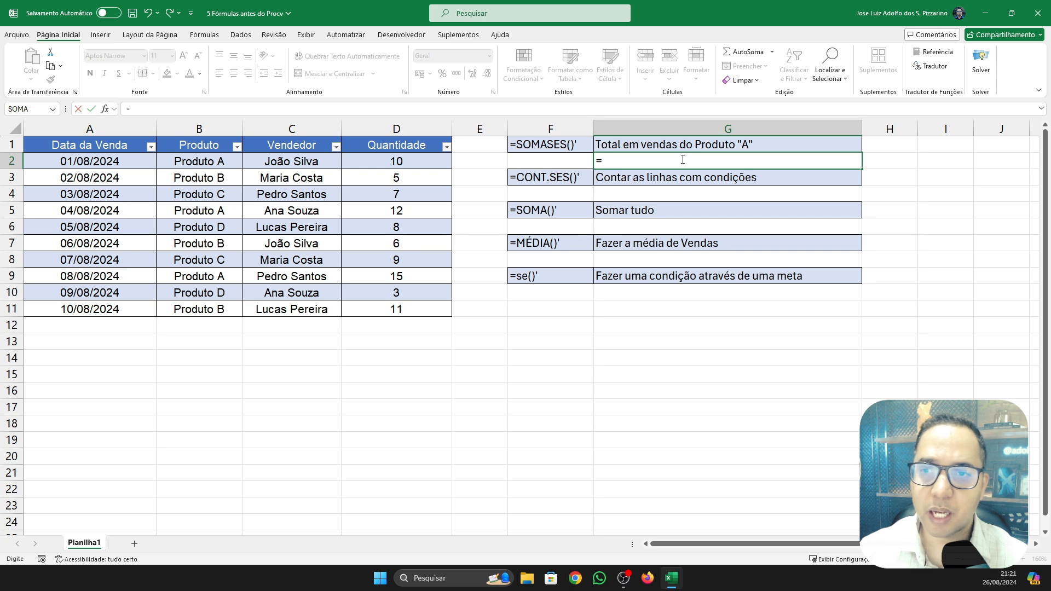
{"action": "type", "text": "soma"}
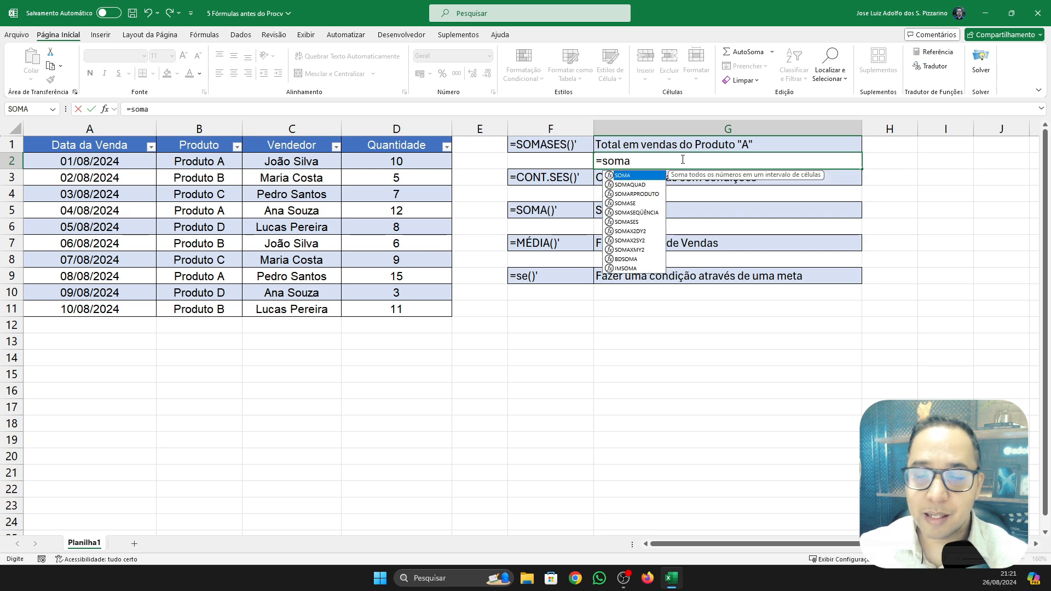
{"action": "double_click", "coordinate": [627, 204]}
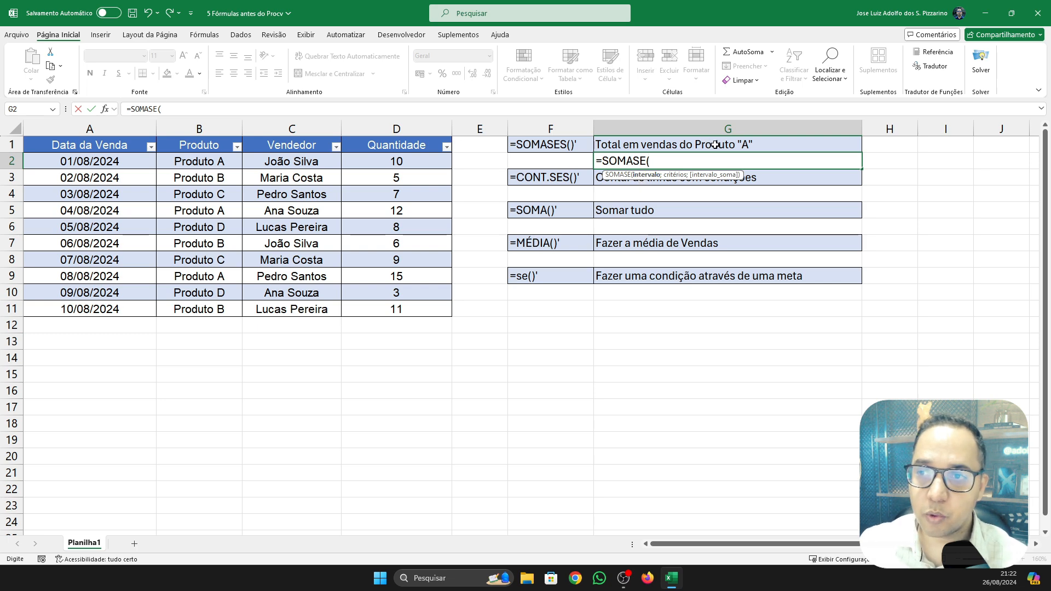
{"action": "left_click", "coordinate": [215, 163]}
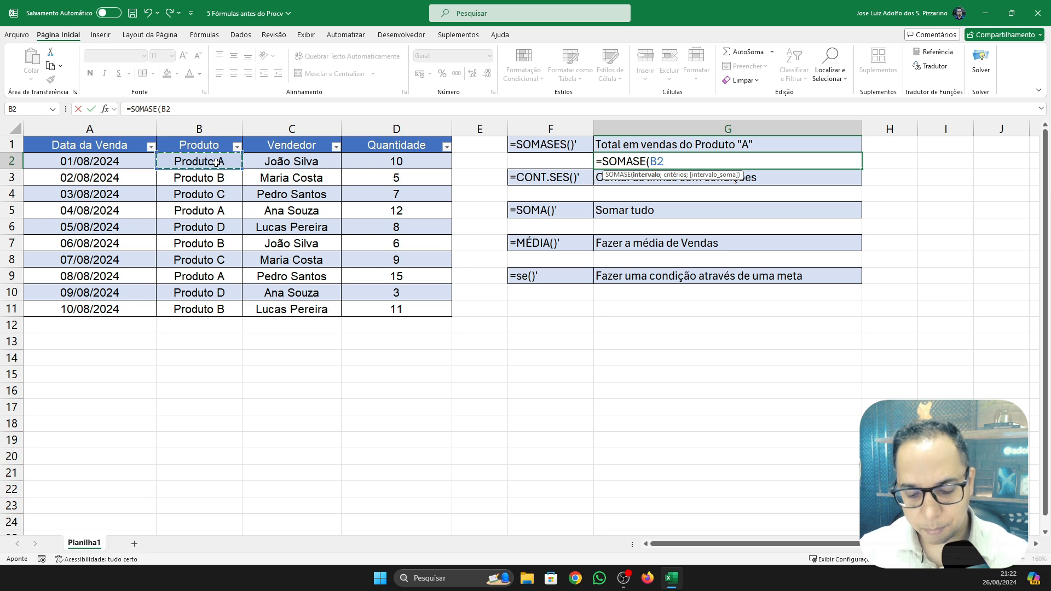
{"action": "key", "text": "ctrl+space"}
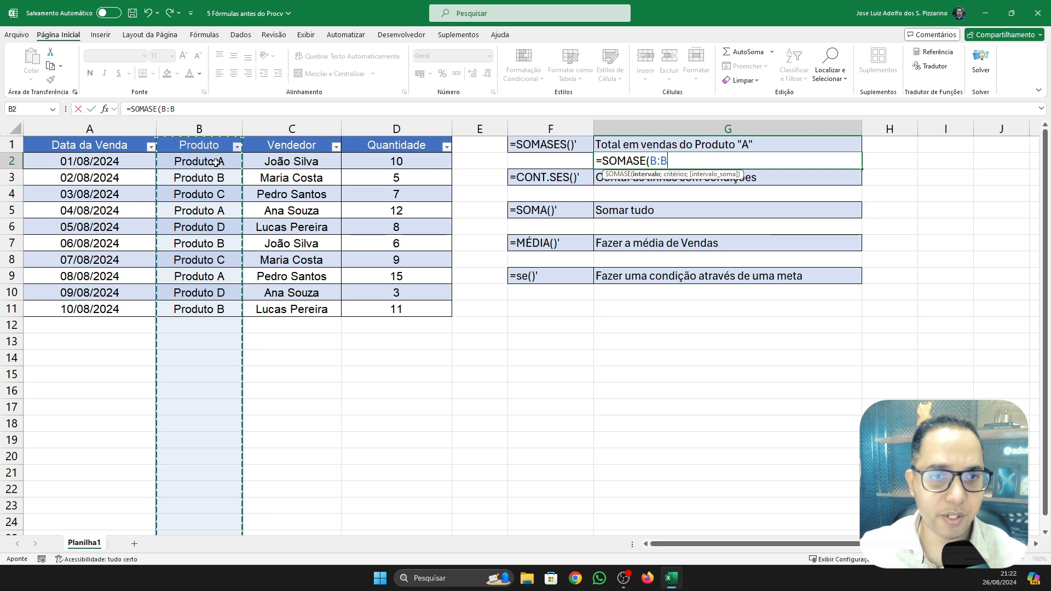
{"action": "left_click", "coordinate": [216, 162]}
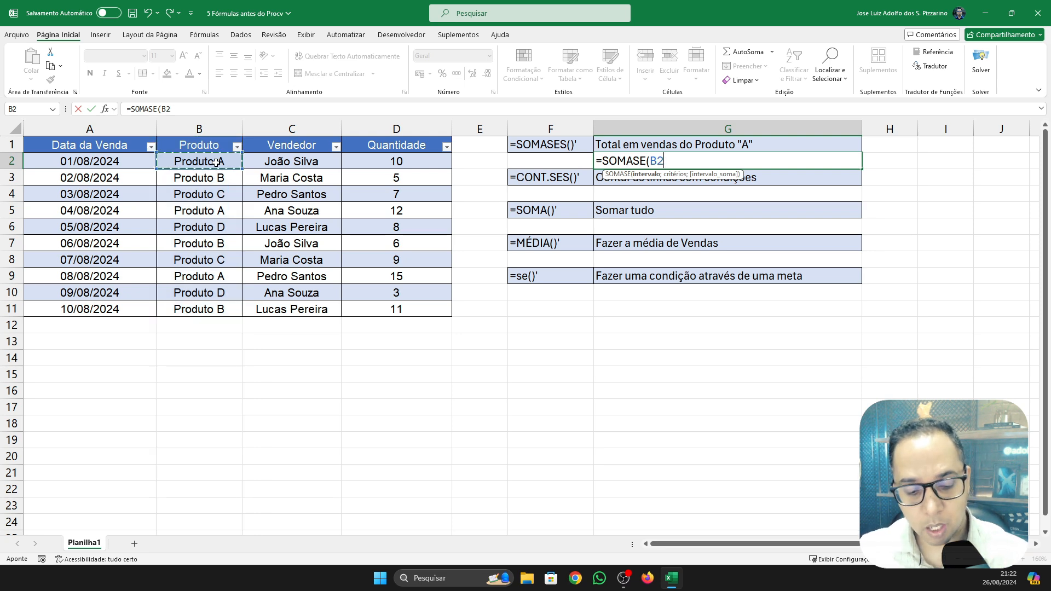
{"action": "key", "text": "ctrl+shift+Down"}
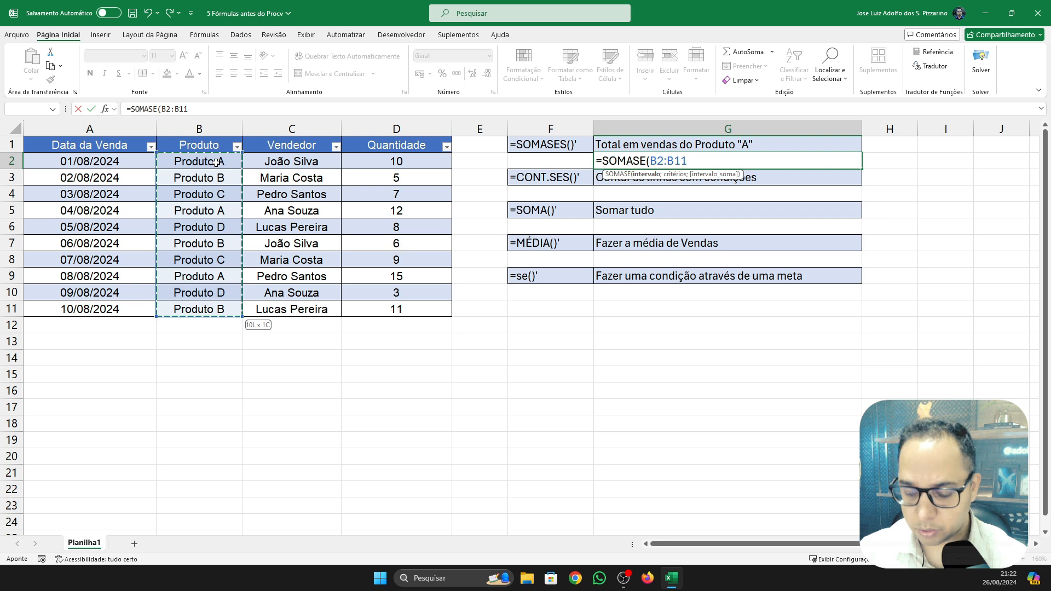
{"action": "type", "text": ";"}
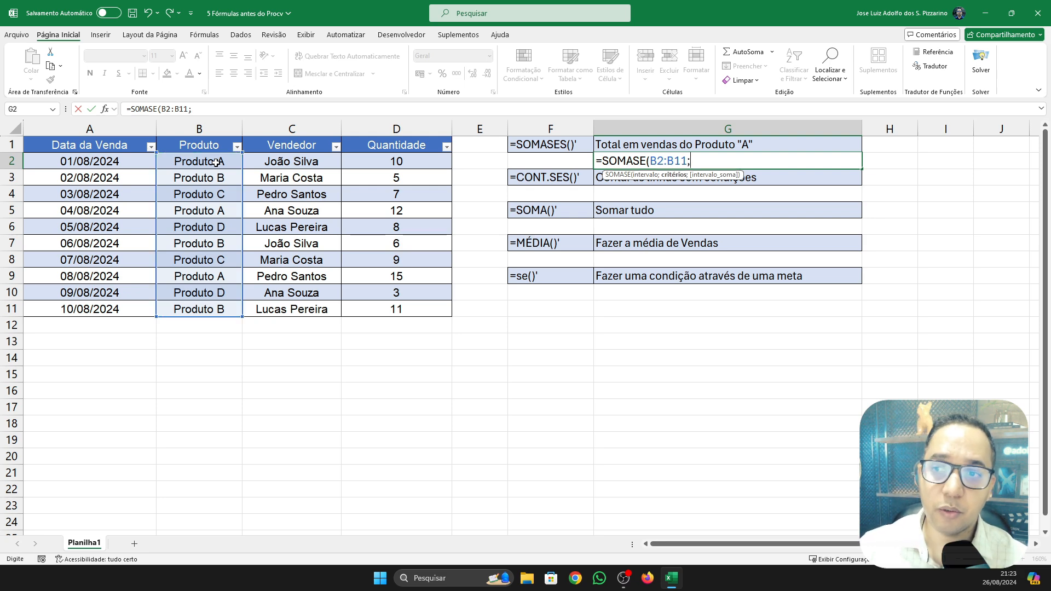
{"action": "left_click", "coordinate": [216, 162]}
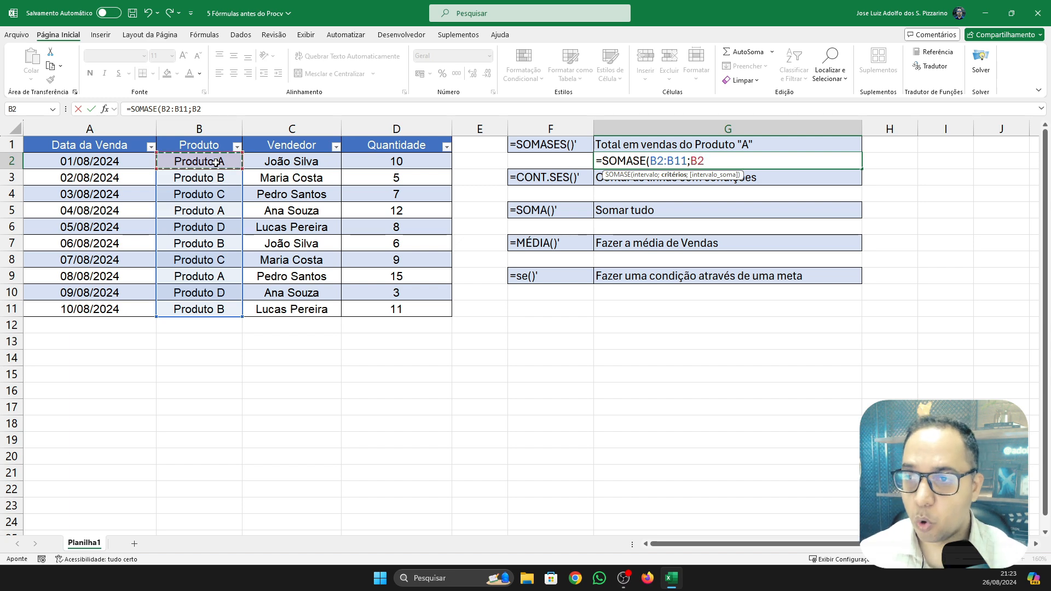
{"action": "key", "text": "BackSpace"}
{"action": "key", "text": "BackSpace"}
{"action": "type", "text": "\""}
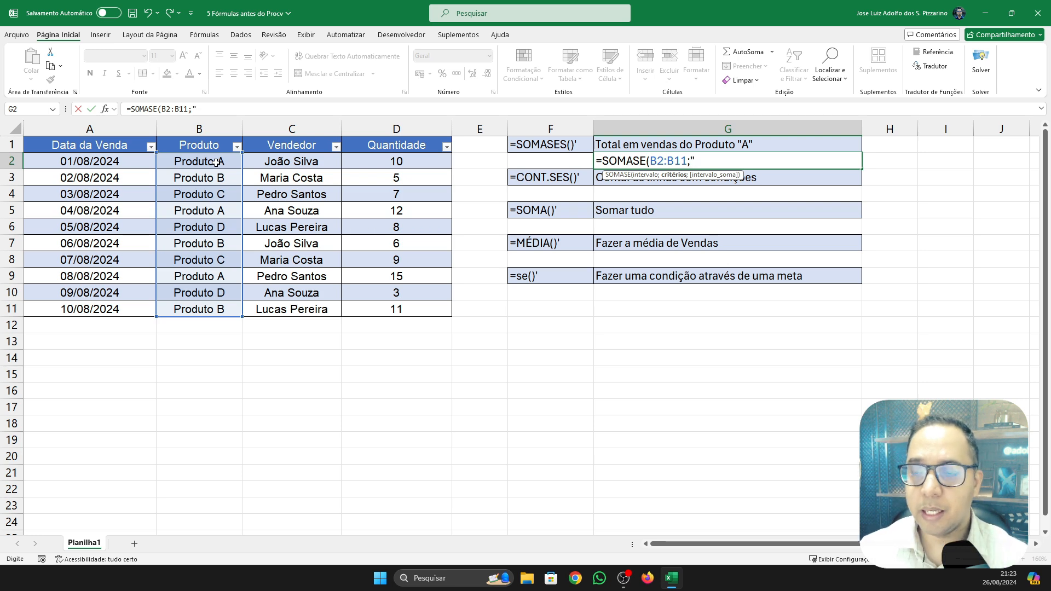
{"action": "type", "text": "Pro"}
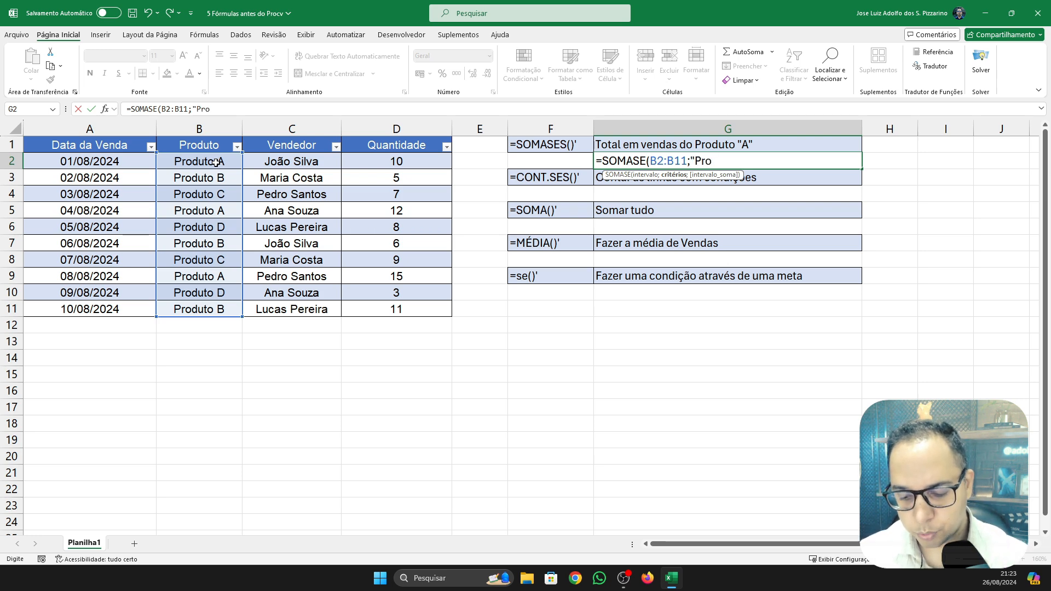
{"action": "type", "text": "duto A"}
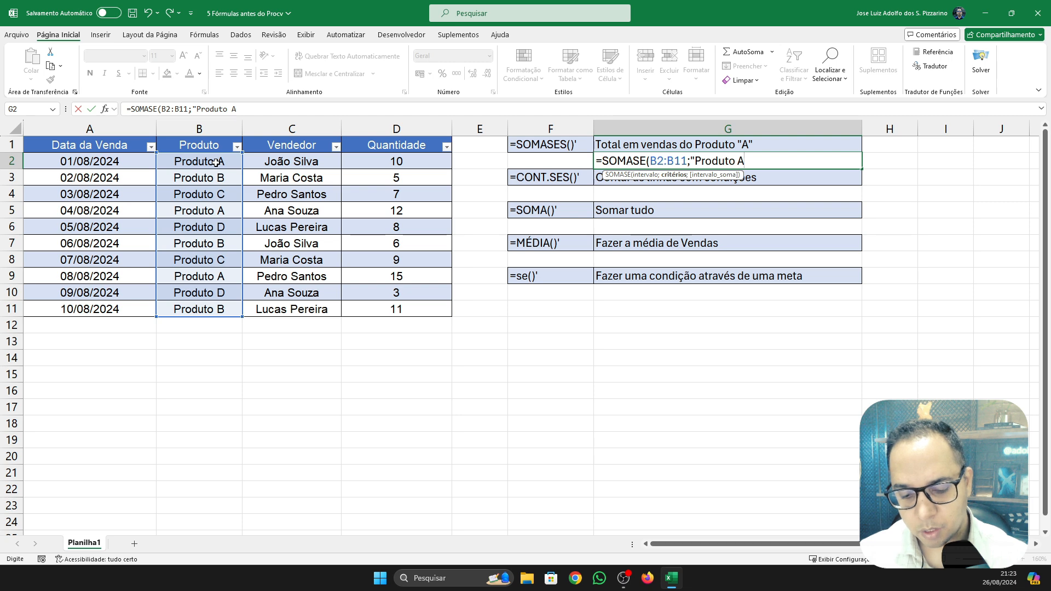
{"action": "type", "text": "\""}
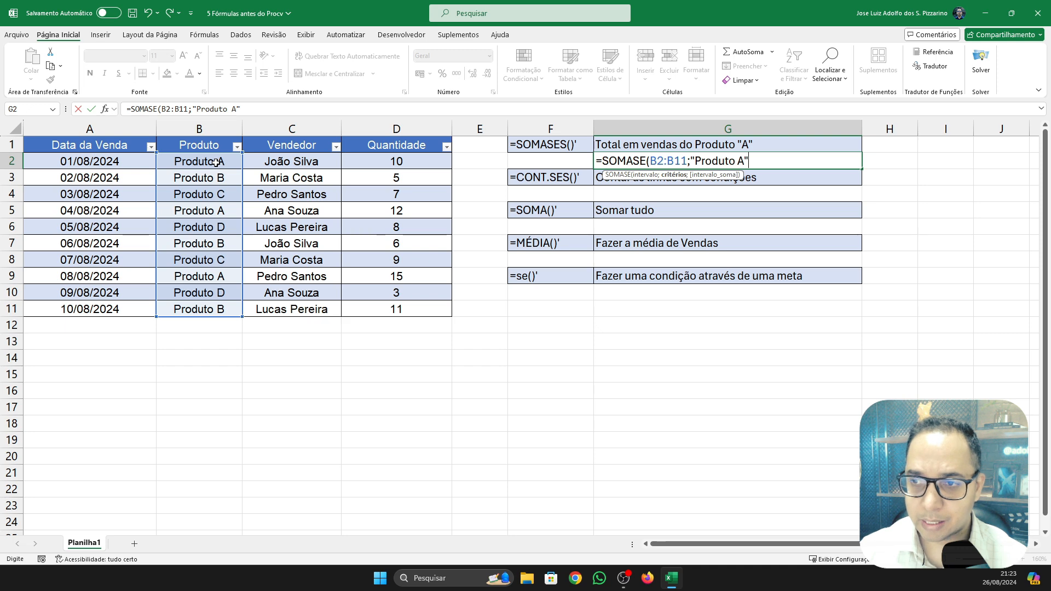
{"action": "key", "text": "BackSpace"}
{"action": "key", "text": "BackSpace"}
{"action": "key", "text": "BackSpace"}
{"action": "key", "text": "BackSpace"}
{"action": "key", "text": "BackSpace"}
{"action": "key", "text": "BackSpace"}
{"action": "key", "text": "BackSpace"}
{"action": "key", "text": "BackSpace"}
{"action": "key", "text": "BackSpace"}
{"action": "key", "text": "BackSpace"}
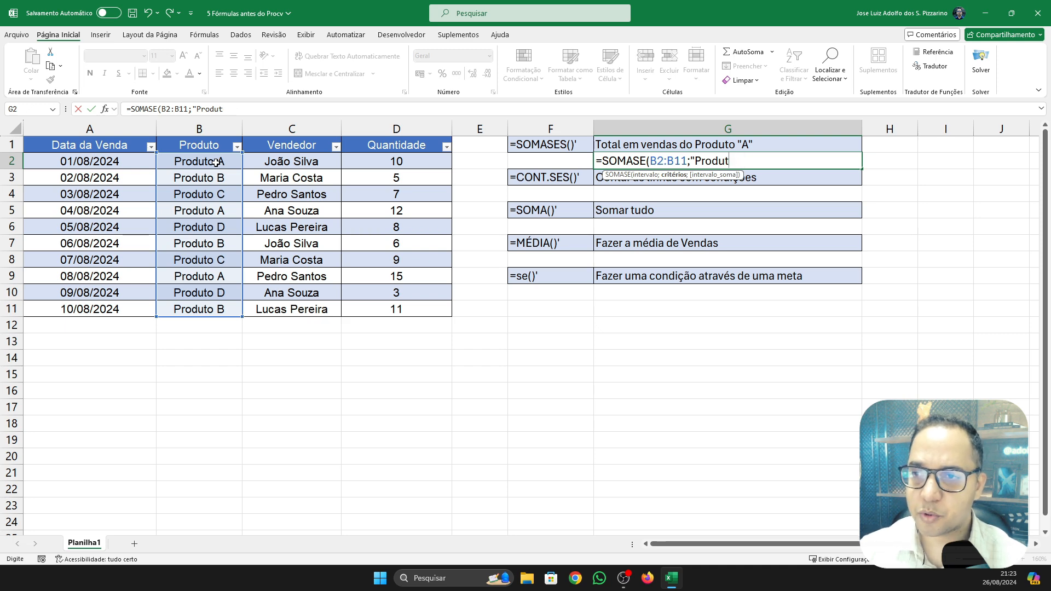
{"action": "key", "text": "BackSpace"}
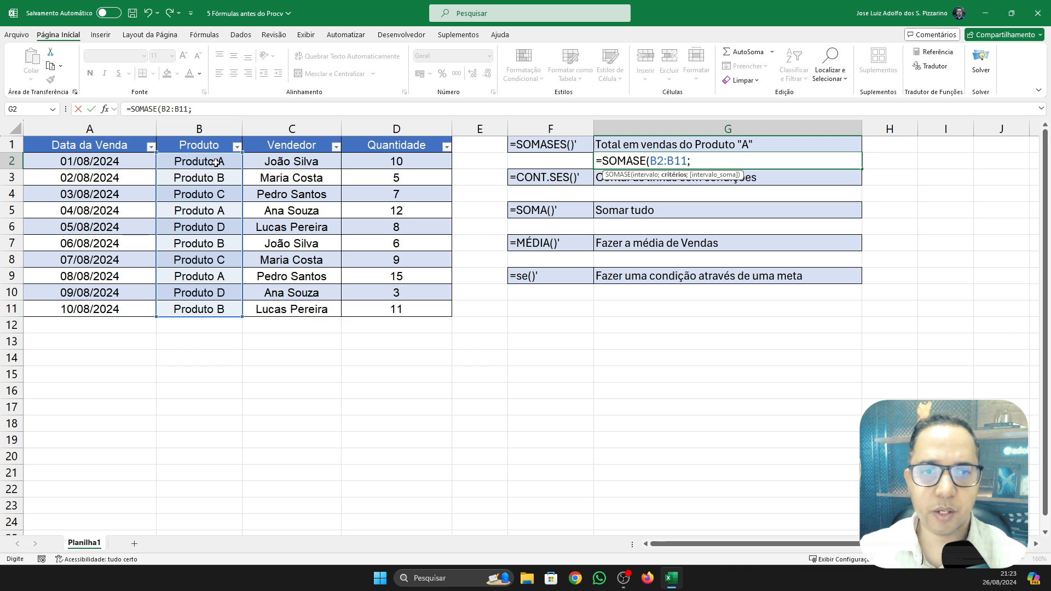
Complete the SOMASE formula in G2 with B2 as the criterion and D2:D11 as the sum range
{"action": "left_click", "coordinate": [216, 162]}
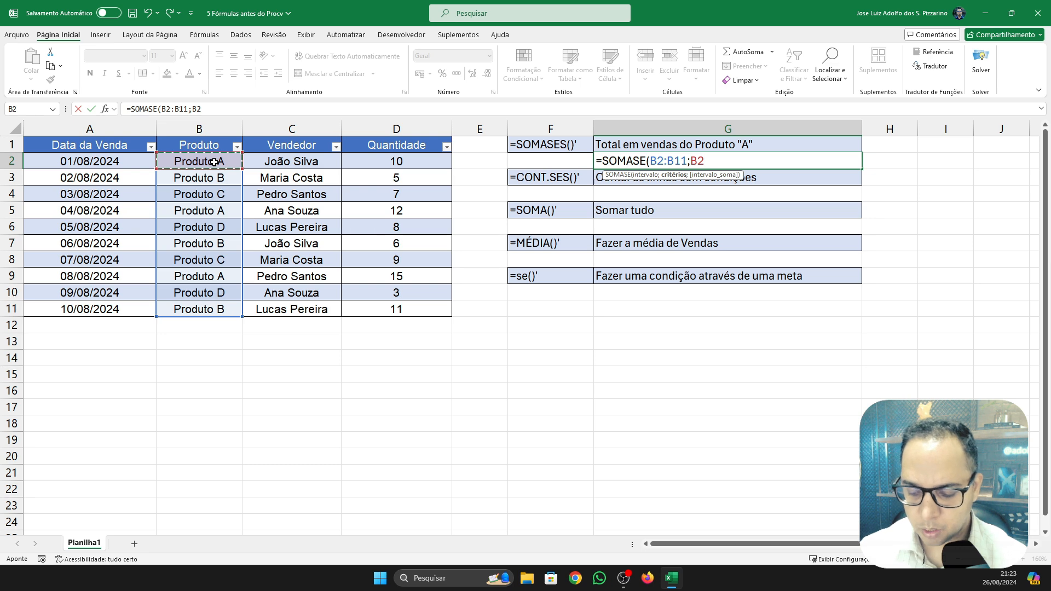
{"action": "type", "text": ";"}
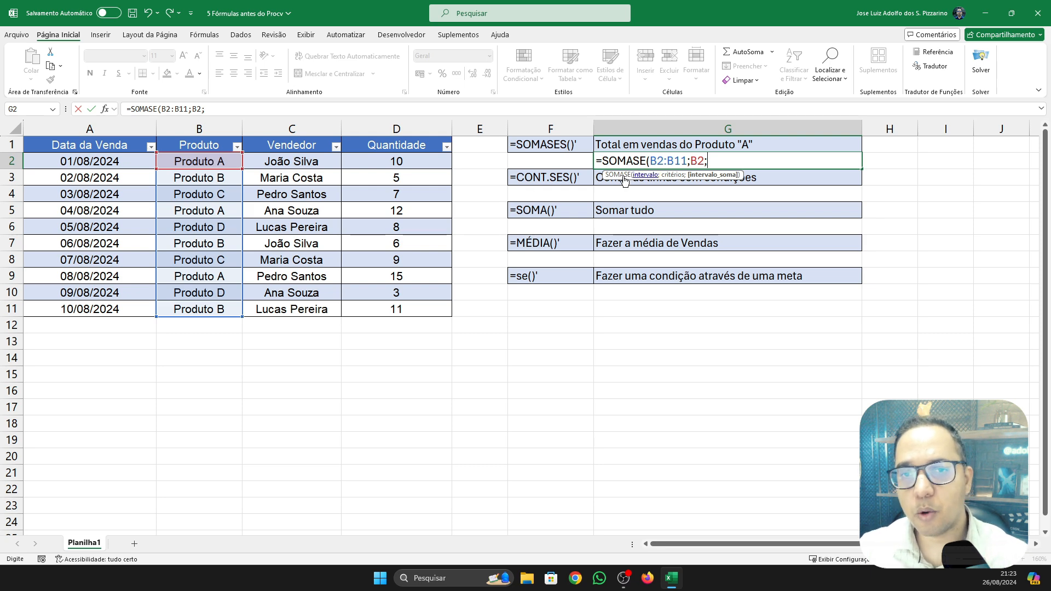
{"action": "left_click", "coordinate": [434, 162]}
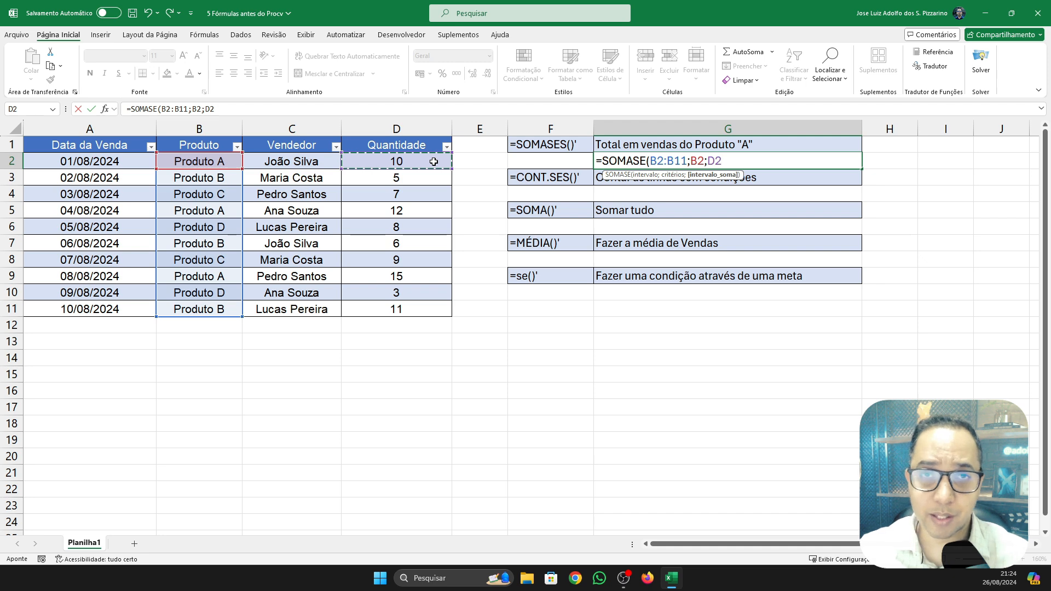
{"action": "key", "text": "ctrl+shift+Down"}
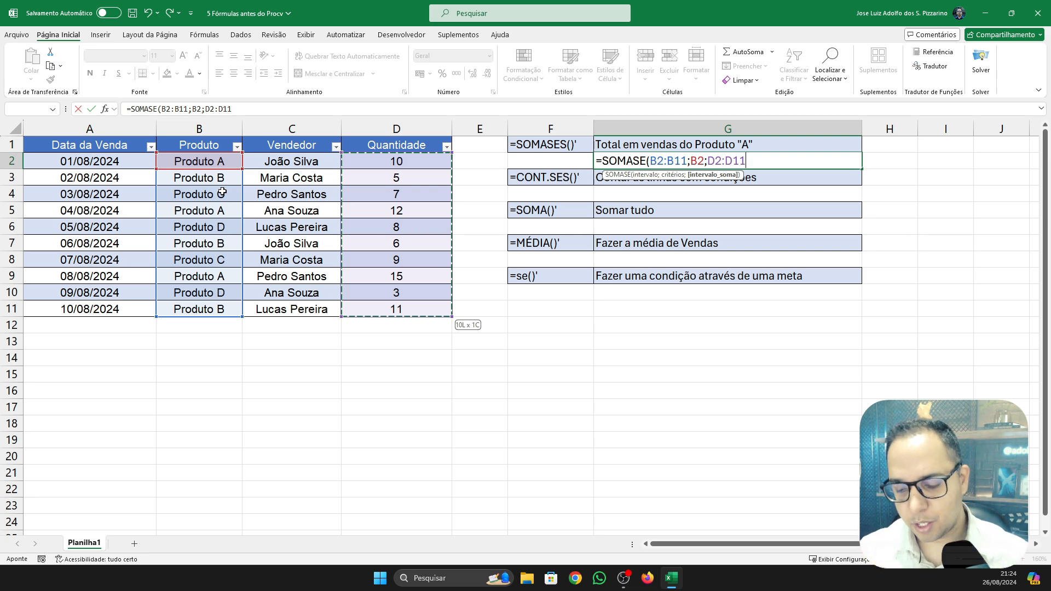
{"action": "type", "text": ")"}
{"action": "key", "text": "Return"}
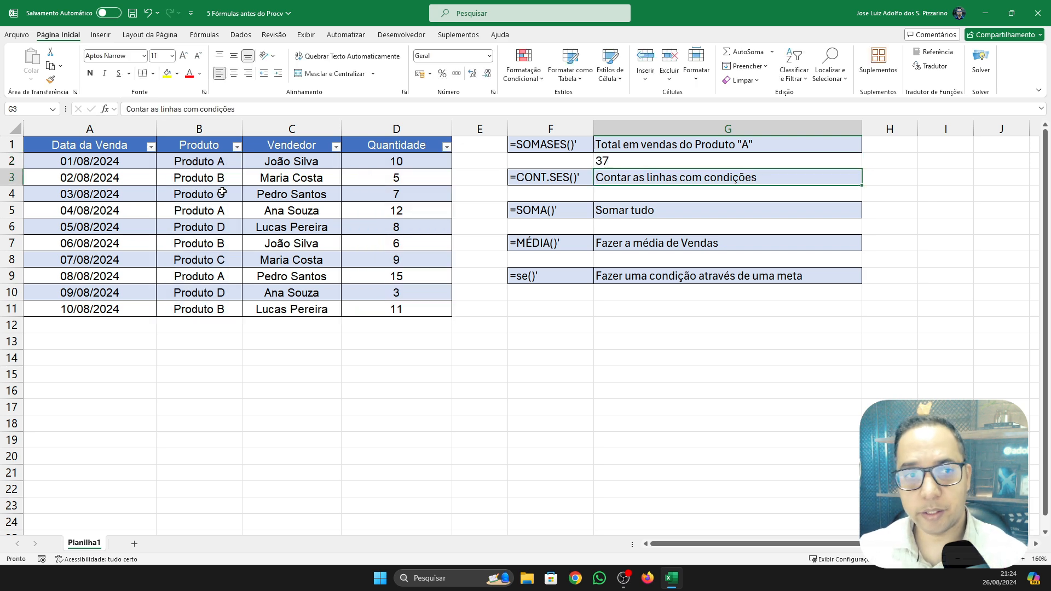
Filter the Produto column to show only Produto A
{"action": "left_click", "coordinate": [657, 164]}
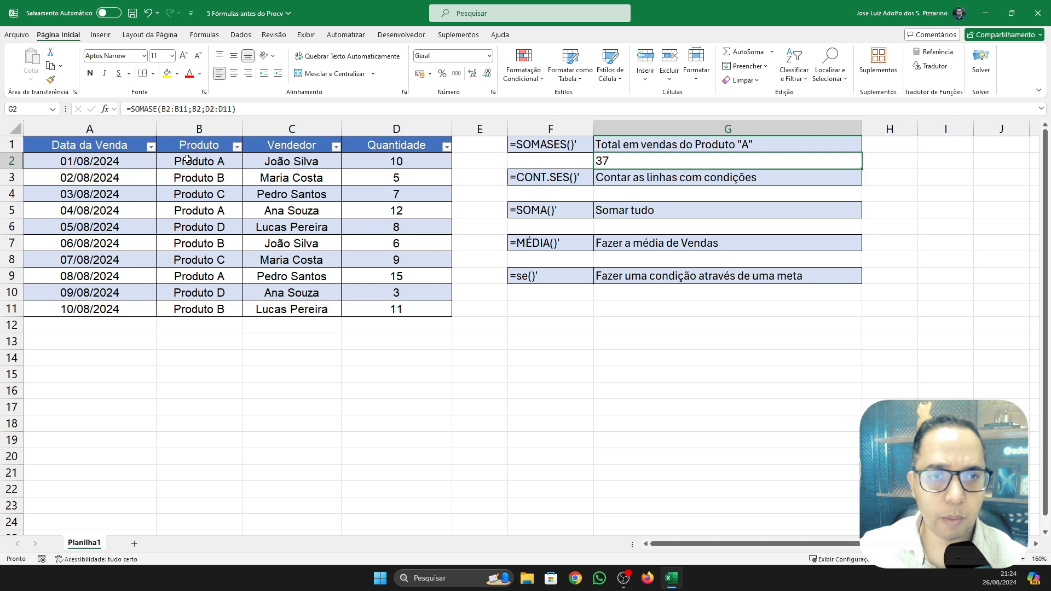
{"action": "left_click", "coordinate": [236, 146]}
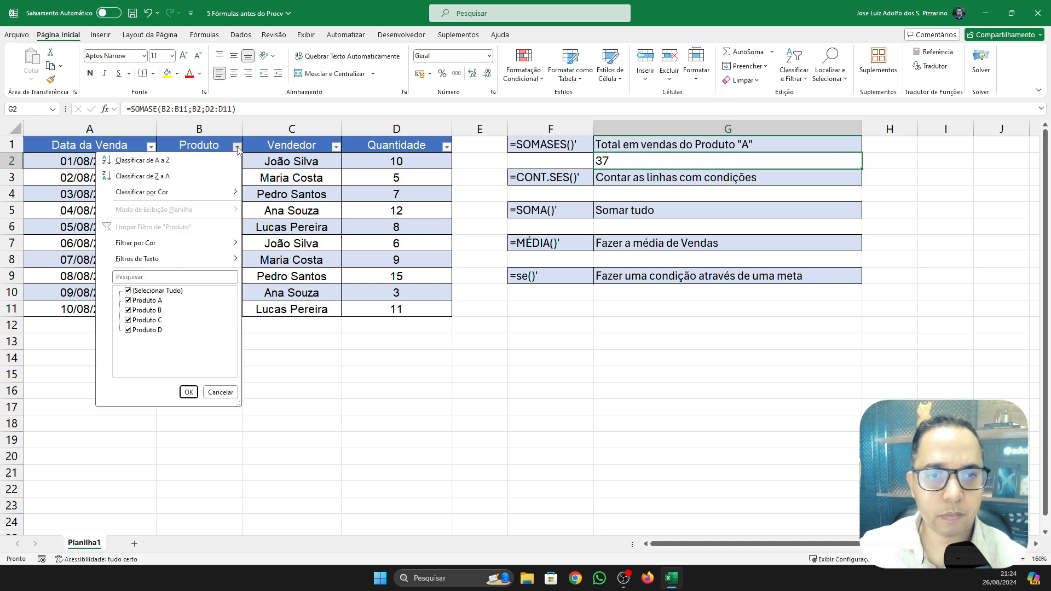
{"action": "left_click", "coordinate": [129, 301]}
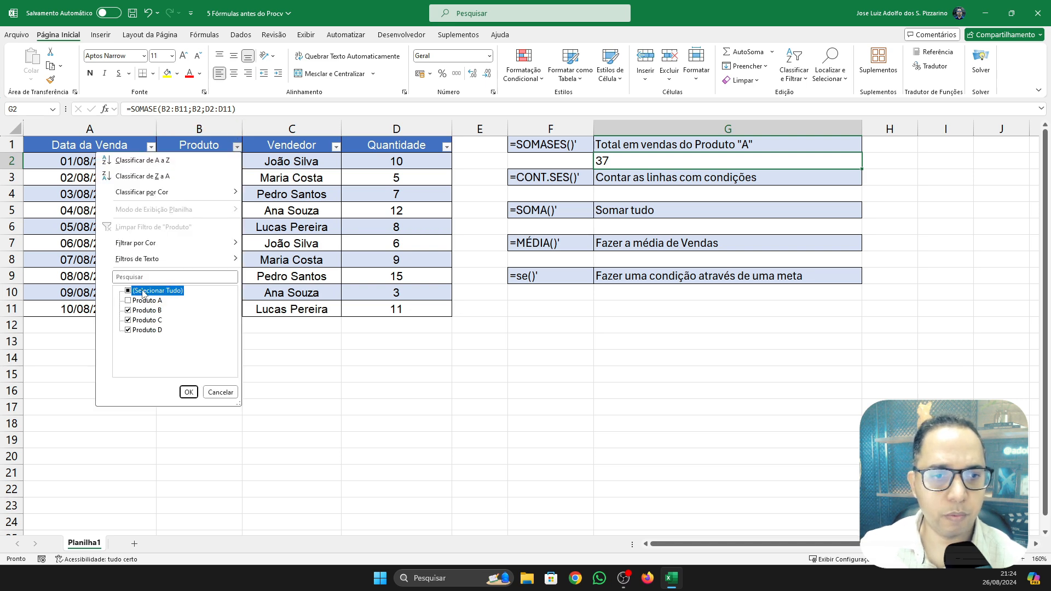
{"action": "left_click", "coordinate": [143, 292]}
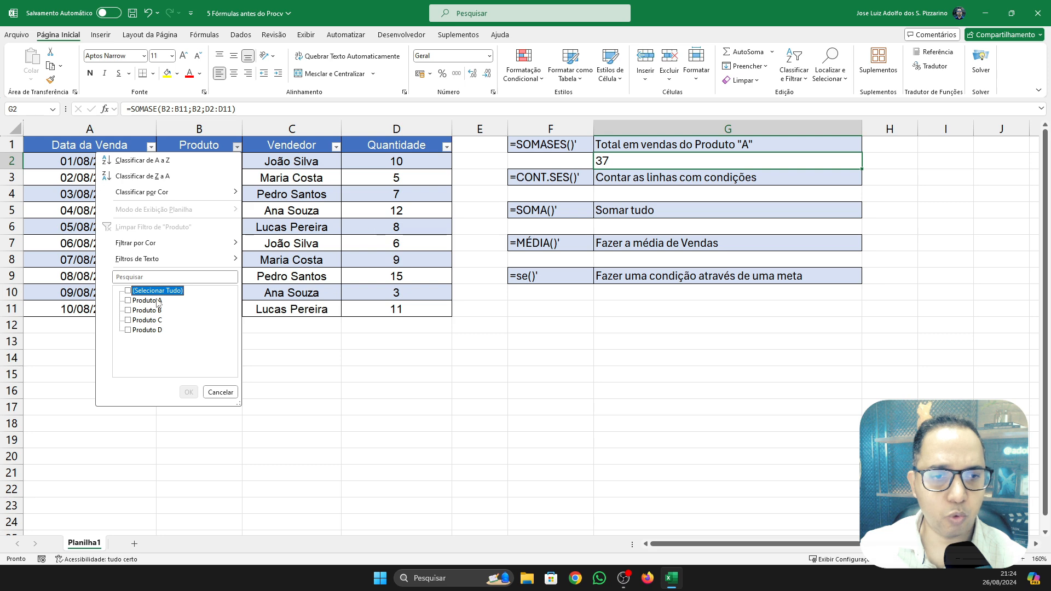
{"action": "left_click", "coordinate": [159, 302]}
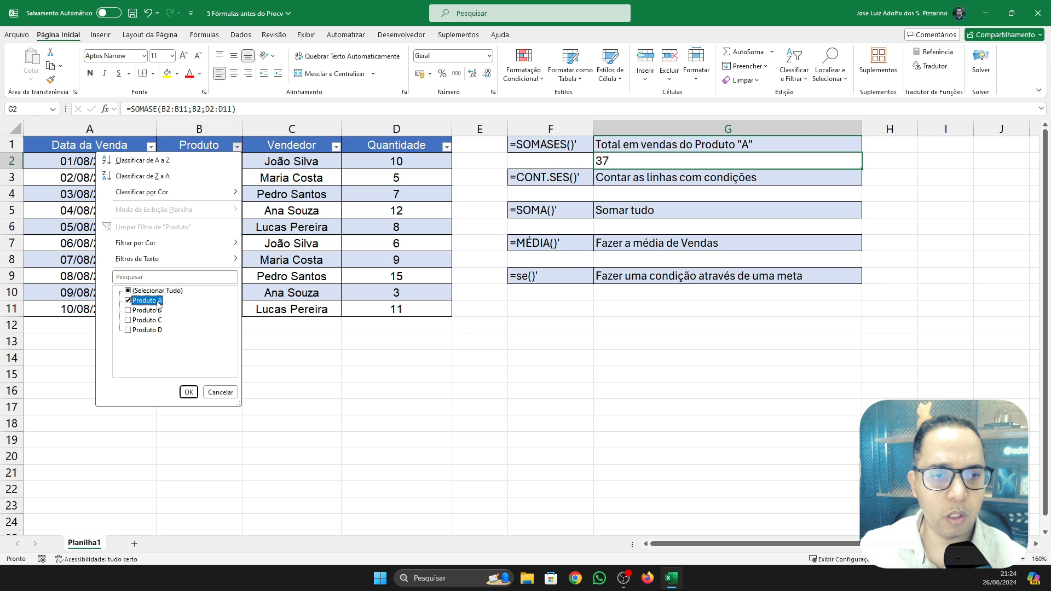
{"action": "left_click", "coordinate": [188, 392]}
Check the sum of the filtered Quantidade cells against G2 and clear the filter from the Produto column
{"action": "left_click_drag", "start_coordinate": [418, 159], "coordinate": [418, 188]}
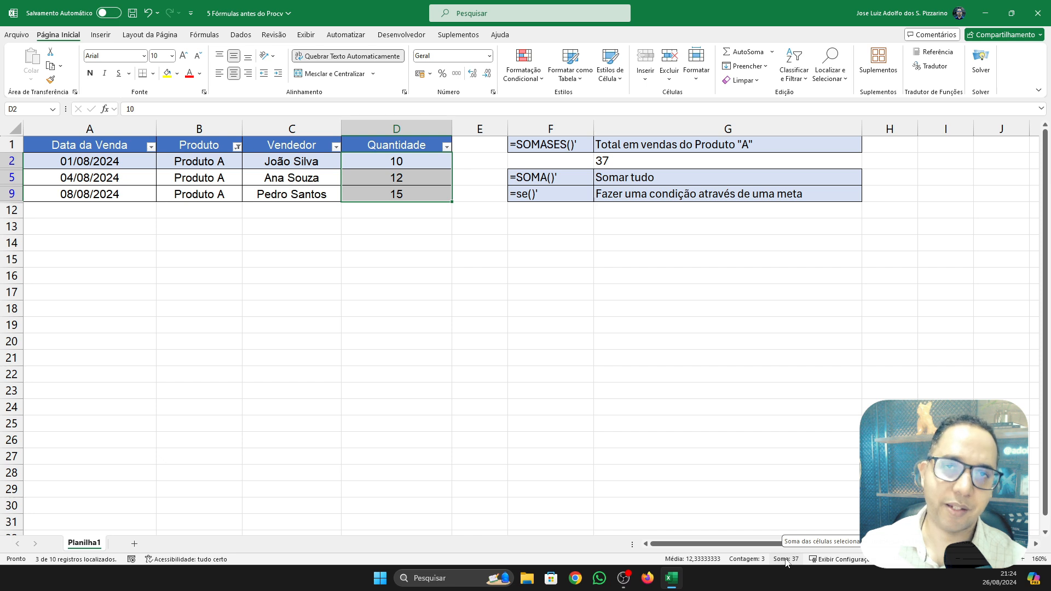
{"action": "left_click", "coordinate": [239, 151]}
{"action": "left_click", "coordinate": [194, 227]}
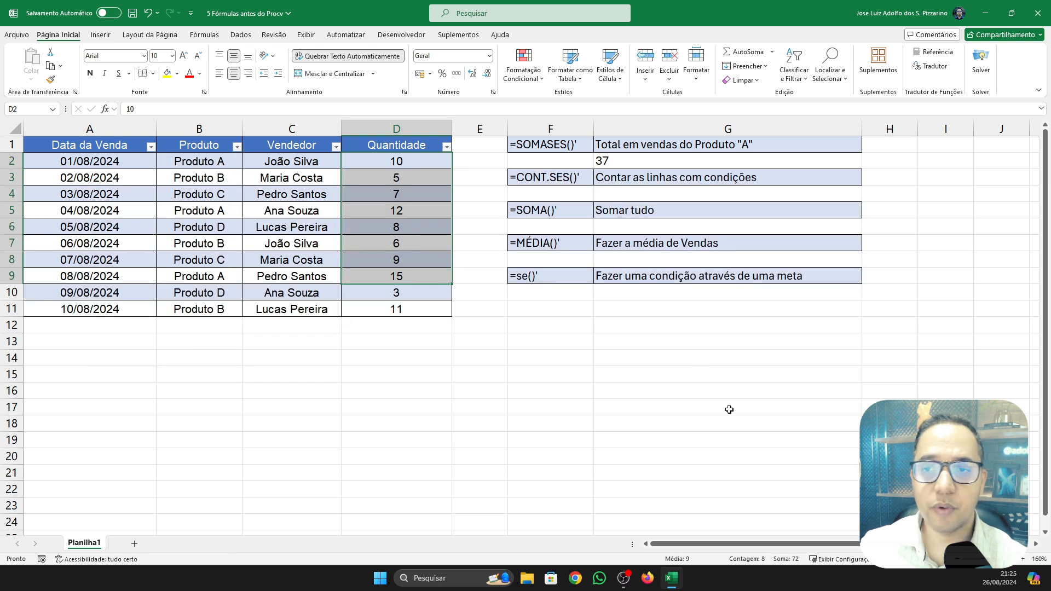
Remove the arguments and parentheses from the SOMASE formula in G2, keeping only =SOMASE
{"action": "left_click", "coordinate": [730, 410]}
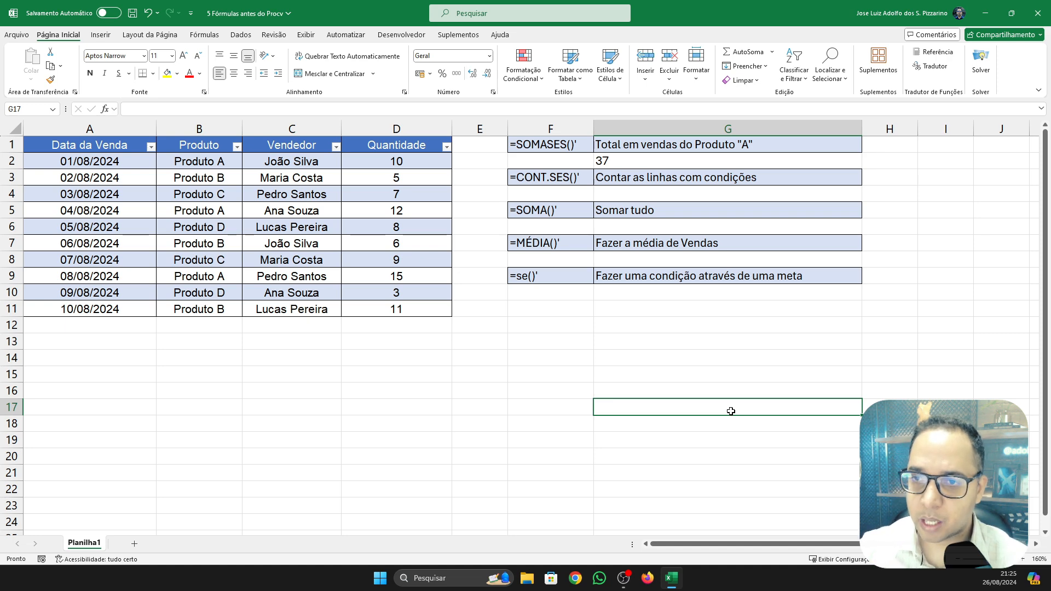
{"action": "left_click", "coordinate": [665, 163]}
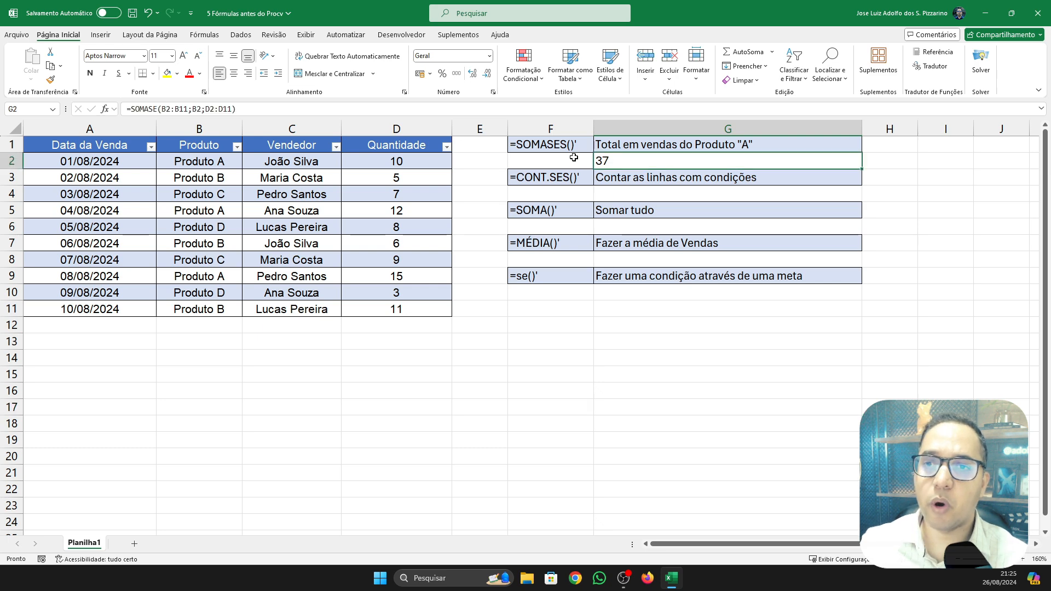
{"action": "double_click", "coordinate": [665, 162]}
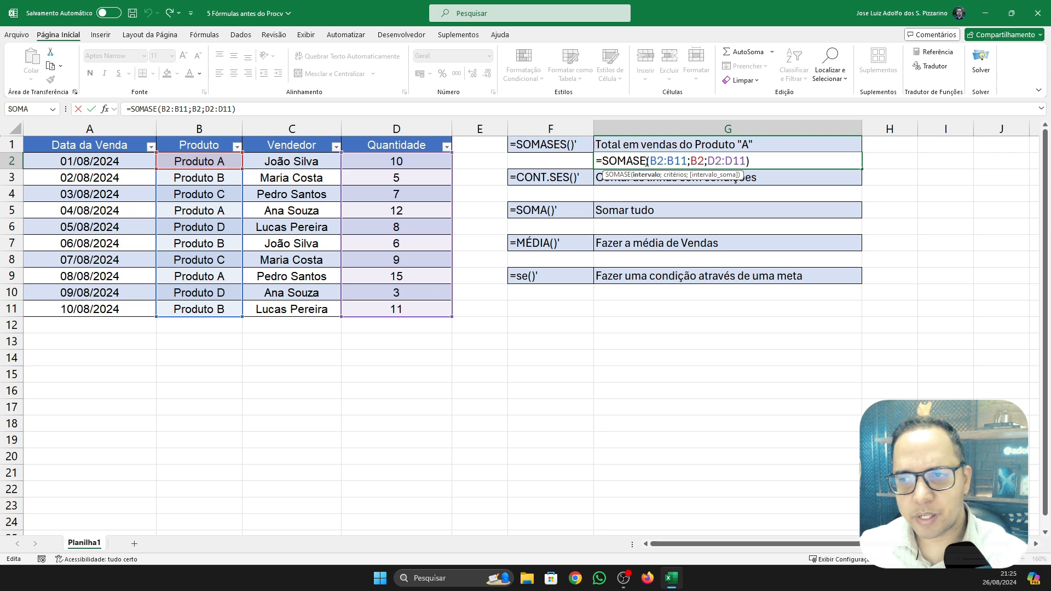
{"action": "left_click", "coordinate": [754, 159]}
{"action": "key", "text": "BackSpace"}
{"action": "key", "text": "BackSpace"}
{"action": "key", "text": "BackSpace"}
{"action": "key", "text": "BackSpace"}
{"action": "key", "text": "BackSpace"}
{"action": "key", "text": "BackSpace"}
{"action": "key", "text": "BackSpace"}
{"action": "key", "text": "BackSpace"}
{"action": "key", "text": "BackSpace"}
{"action": "key", "text": "BackSpace"}
{"action": "key", "text": "BackSpace"}
{"action": "key", "text": "BackSpace"}
{"action": "key", "text": "BackSpace"}
{"action": "key", "text": "BackSpace"}
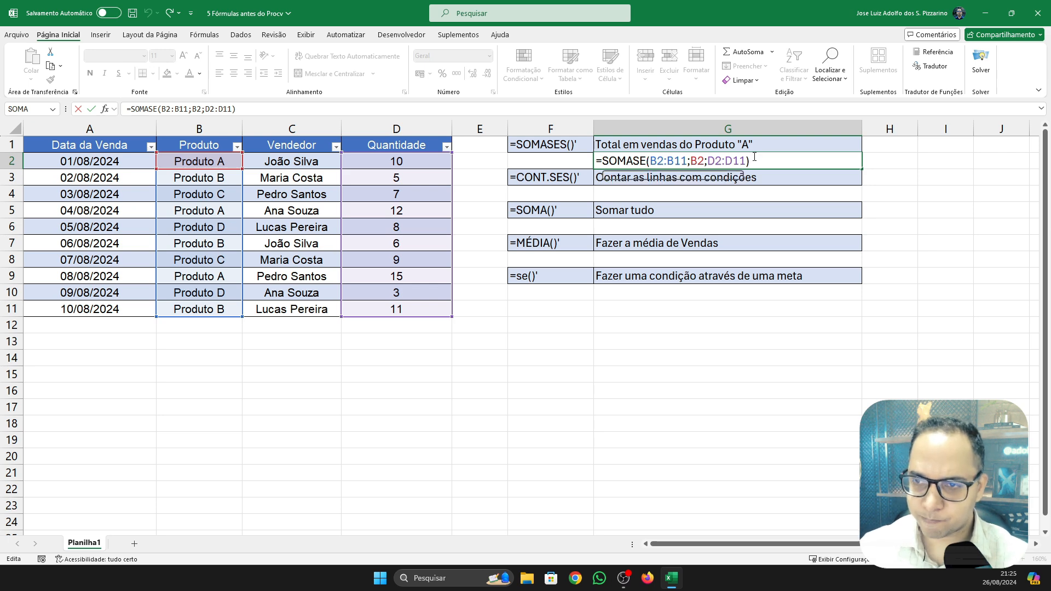
{"action": "key", "text": "BackSpace"}
{"action": "key", "text": "BackSpace"}
{"action": "key", "text": "BackSpace"}
{"action": "key", "text": "BackSpace"}
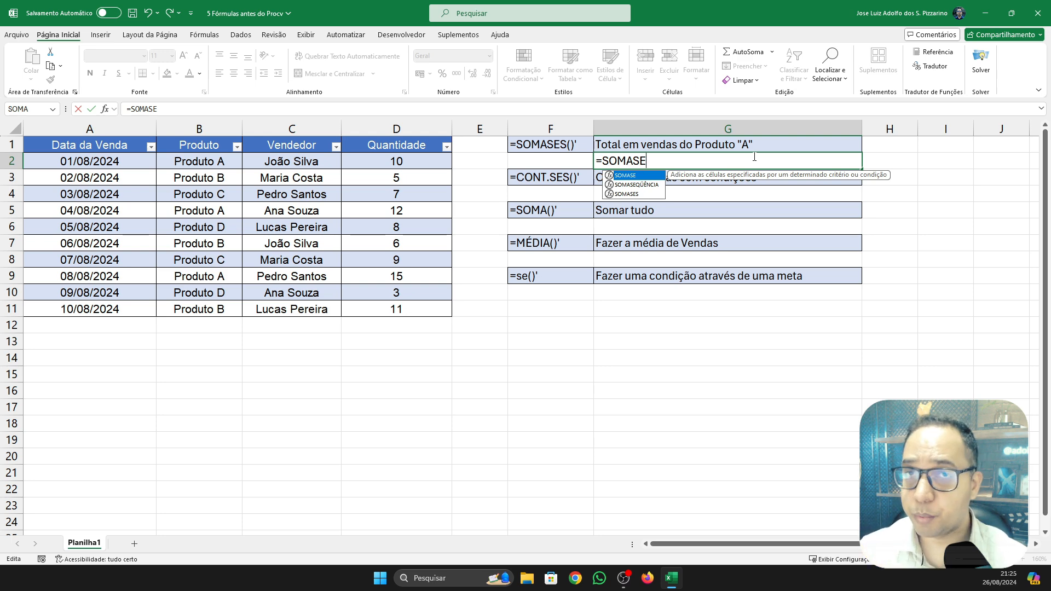
Change the function in G2 to SOMASES and give it the quantities D2:D11 as the sum range
{"action": "type", "text": "s"}
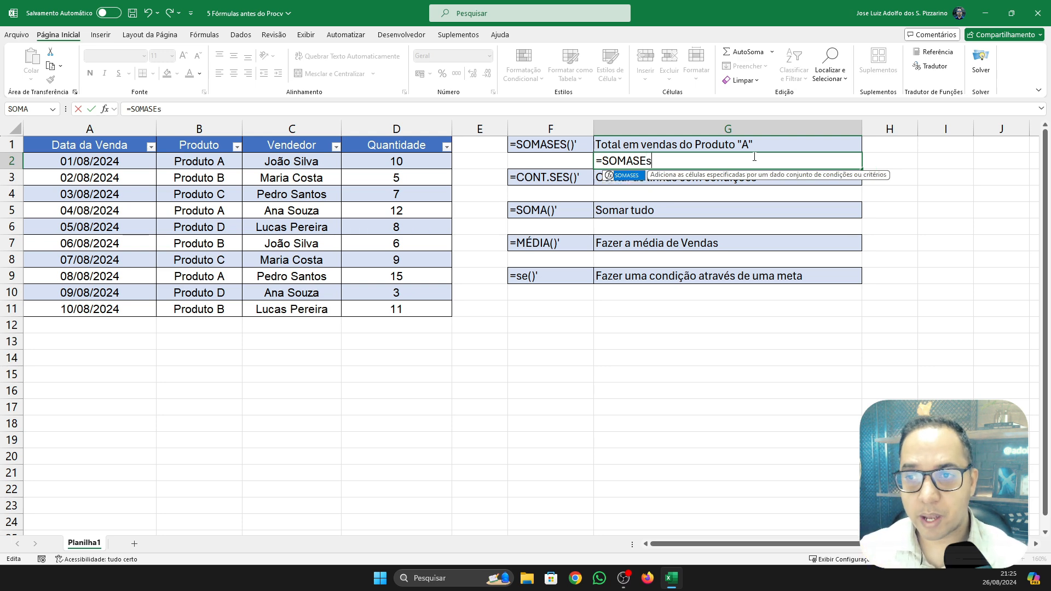
{"action": "key", "text": "BackSpace"}
{"action": "type", "text": "S"}
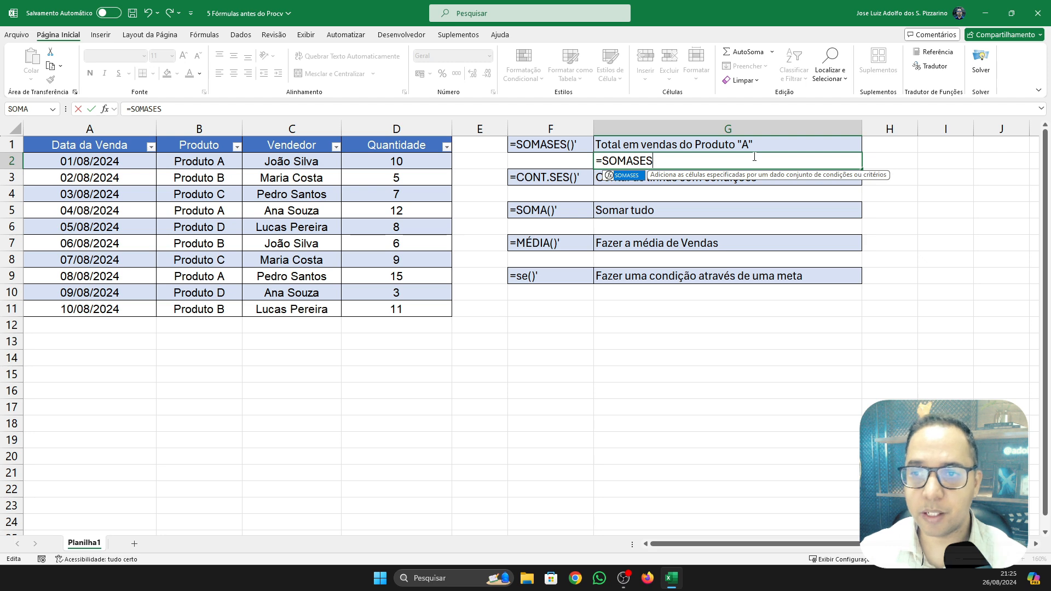
{"action": "type", "text": "("}
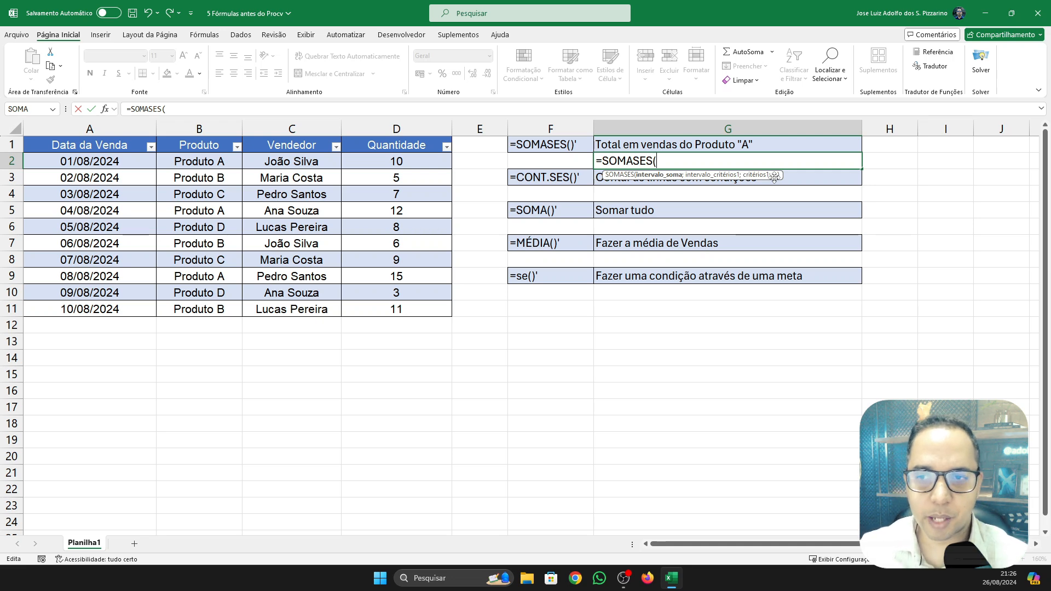
{"action": "left_click", "coordinate": [410, 161]}
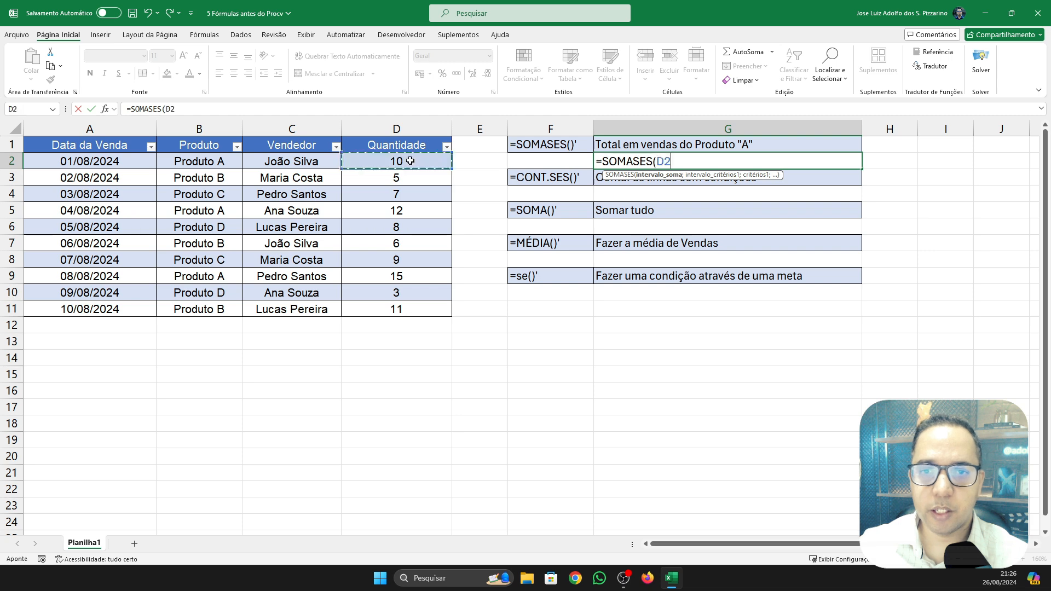
{"action": "key", "text": "ctrl+shift+Down"}
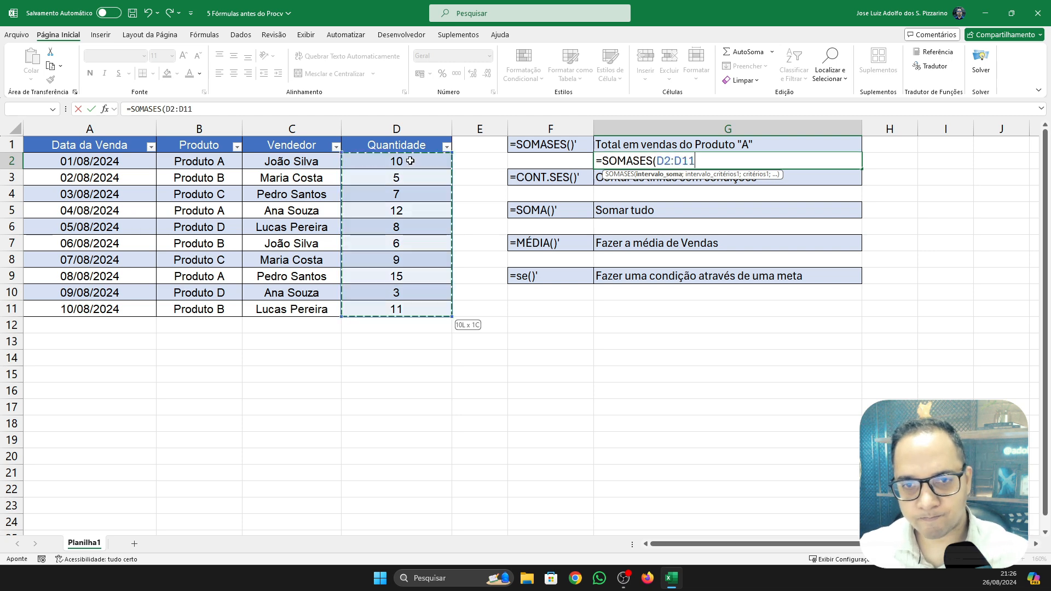
{"action": "type", "text": ";"}
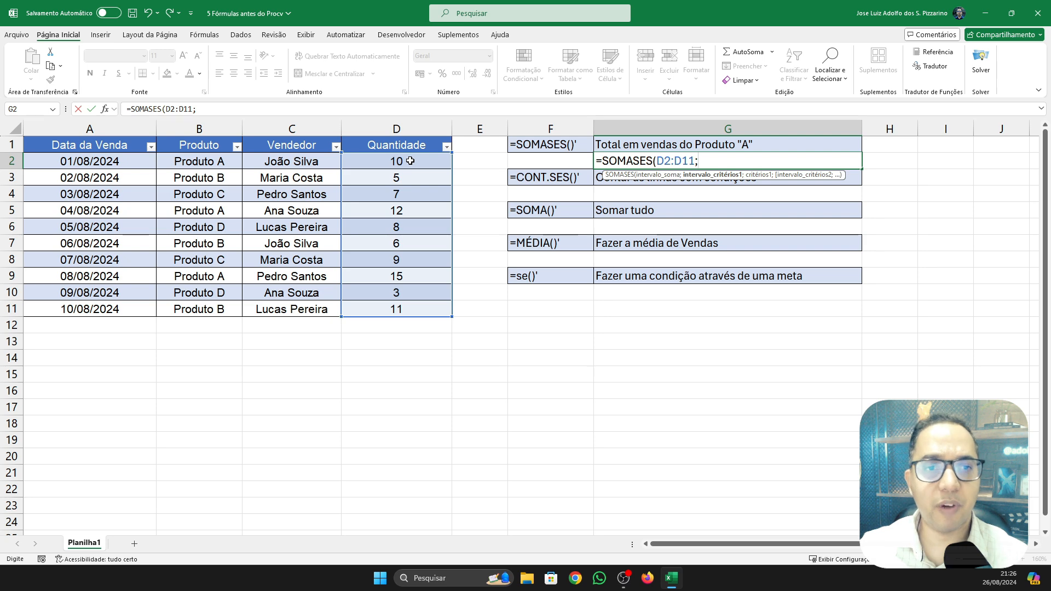
Add B2:B11 as the first criteria range of the SOMASES formula, with B2 as its criterion
{"action": "left_click", "coordinate": [173, 162]}
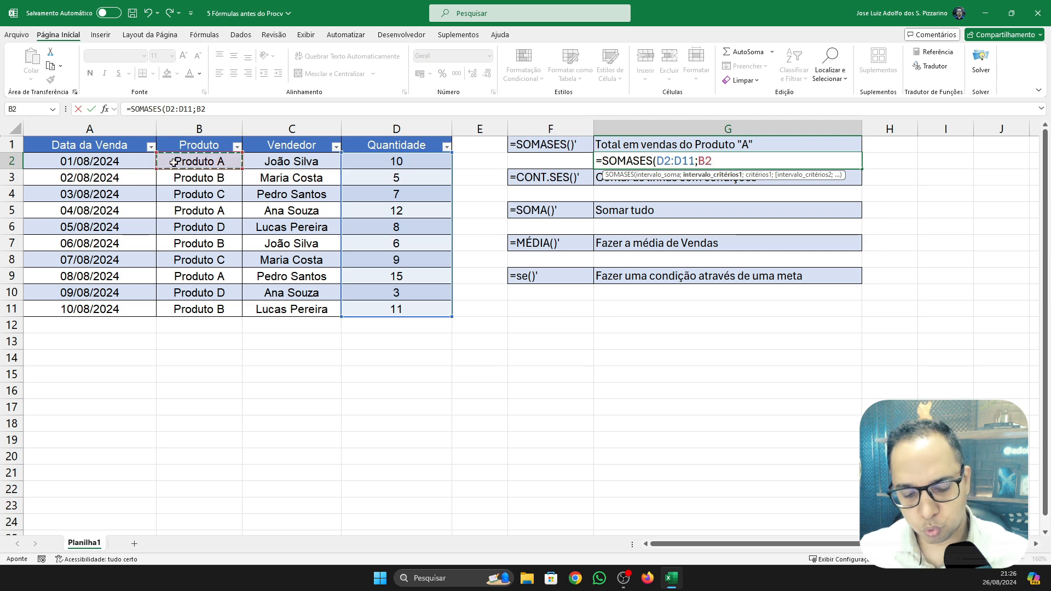
{"action": "key", "text": "ctrl+shift+Down"}
{"action": "type", "text": ";"}
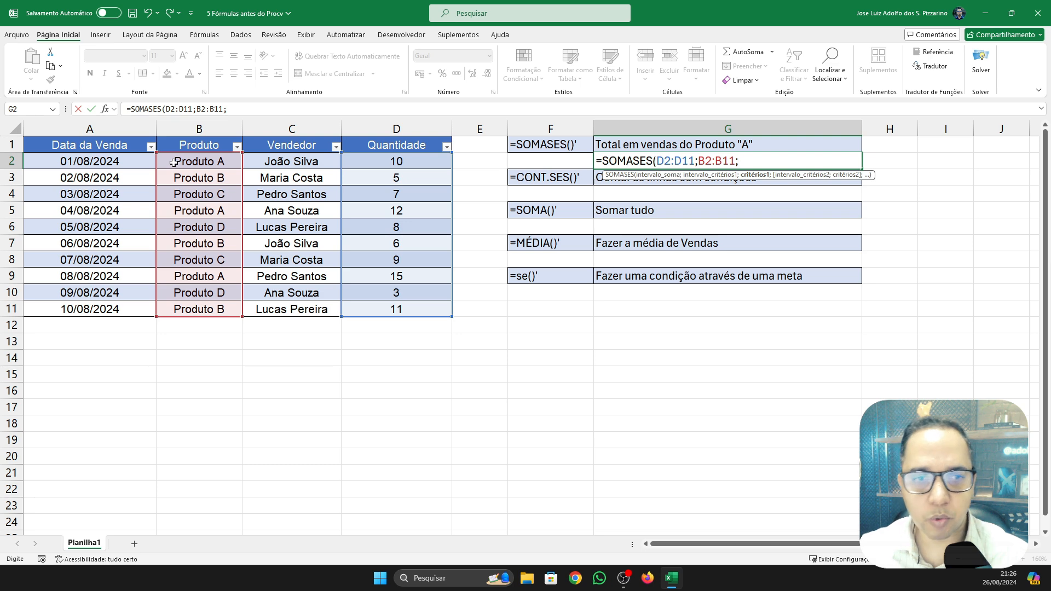
{"action": "left_click", "coordinate": [173, 162]}
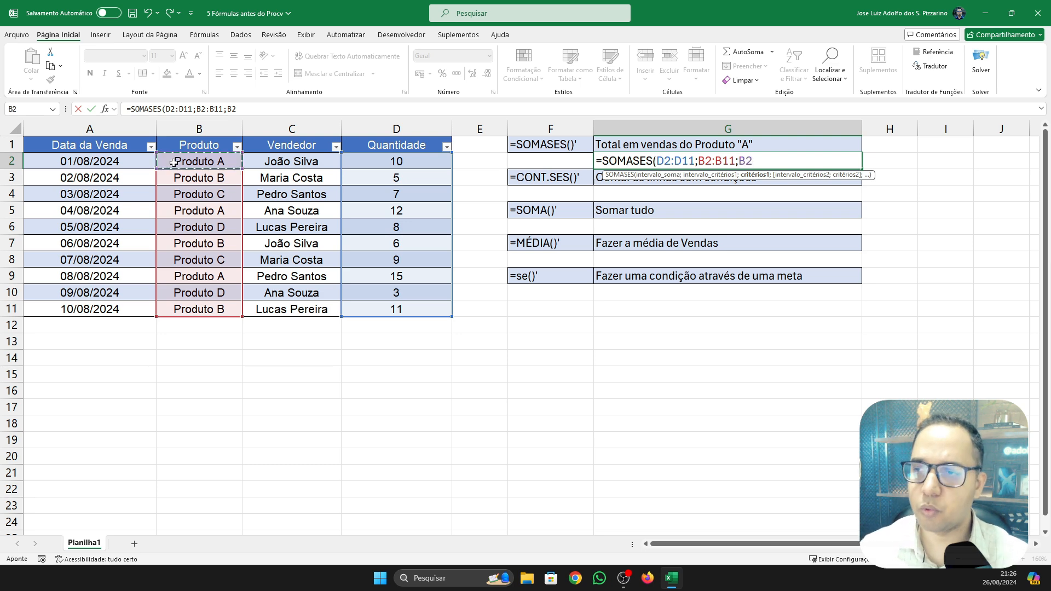
{"action": "type", "text": ";"}
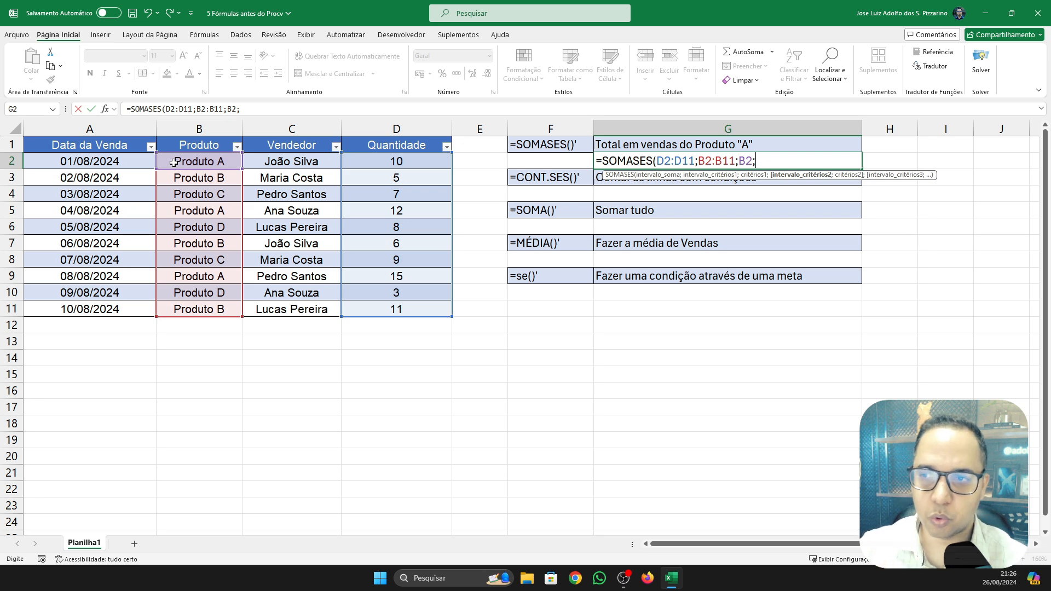
Add C2:C11 as the second criteria range with C3 as its criterion and complete the SOMASES formula in G2
{"action": "left_click", "coordinate": [331, 164]}
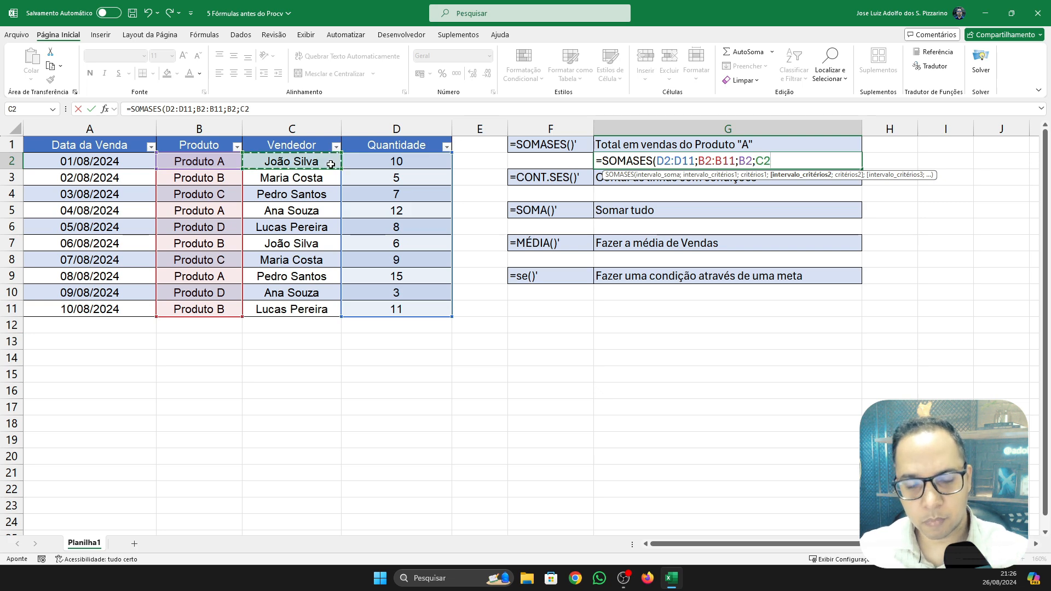
{"action": "key", "text": "ctrl+shift+Down"}
{"action": "type", "text": ";"}
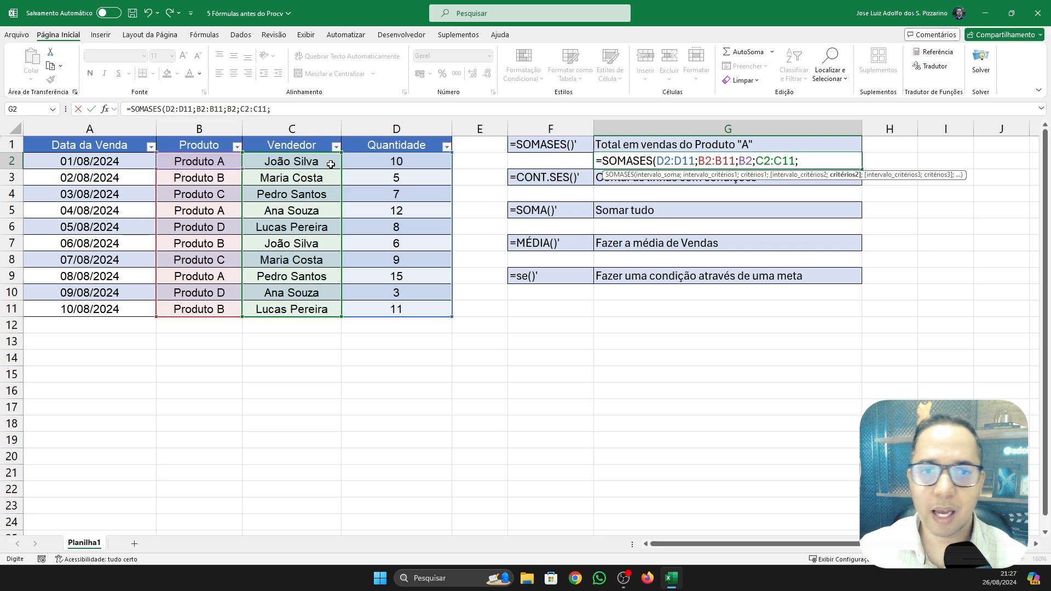
{"action": "left_click", "coordinate": [319, 175]}
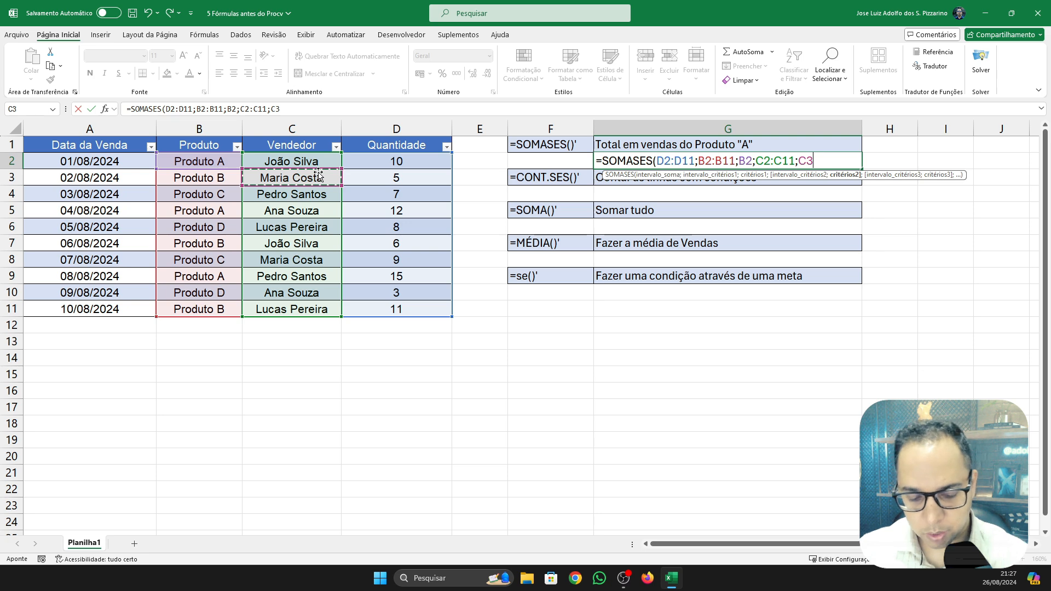
{"action": "type", "text": ")"}
{"action": "key", "text": "Return"}
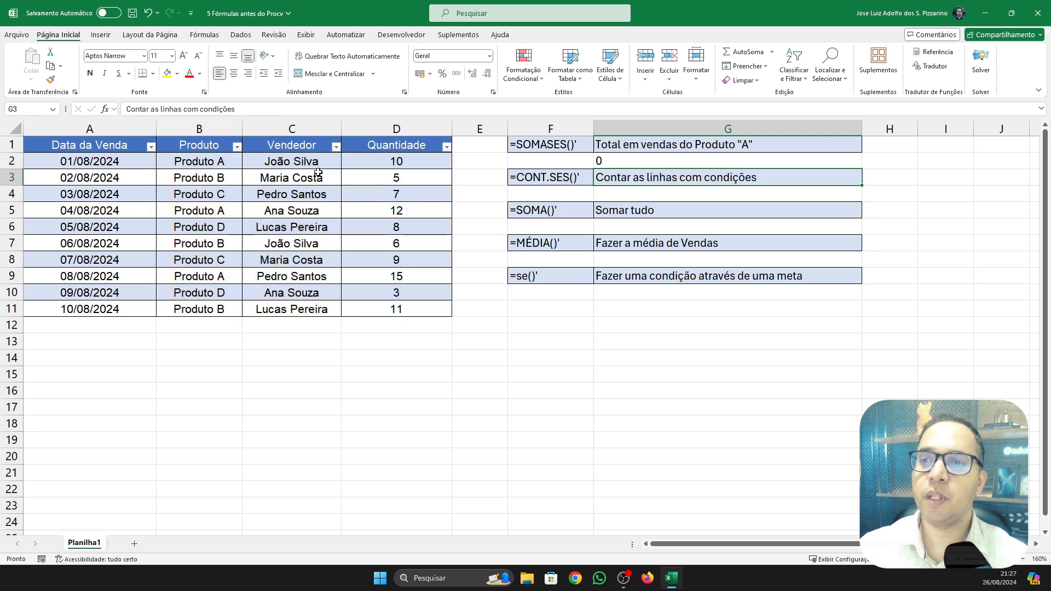
Filter the Produto column to Produto A, check which sellers sold it, and clear the filter
{"action": "left_click", "coordinate": [637, 164]}
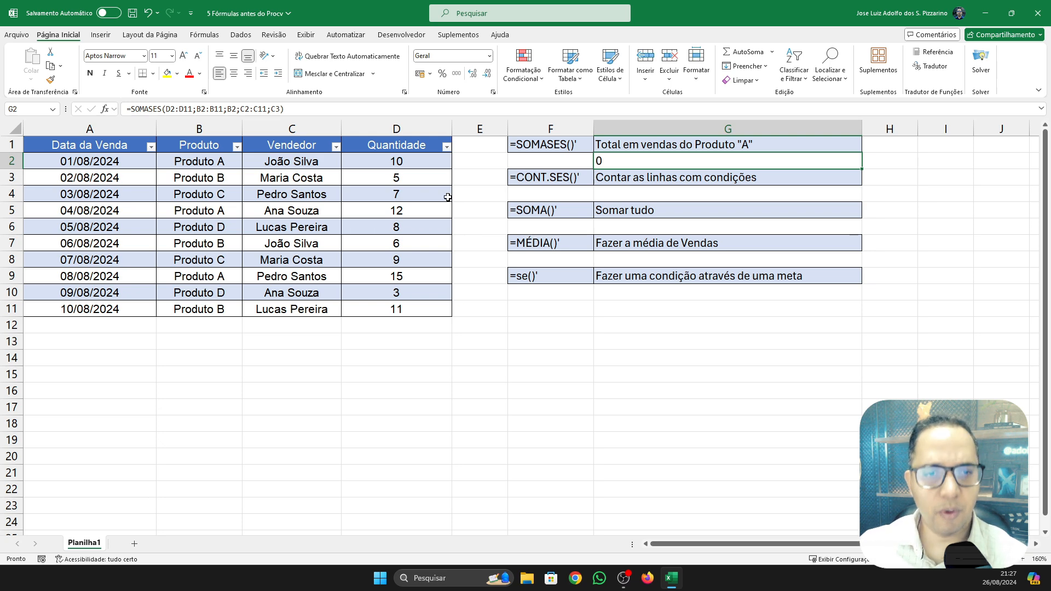
{"action": "left_click", "coordinate": [237, 147]}
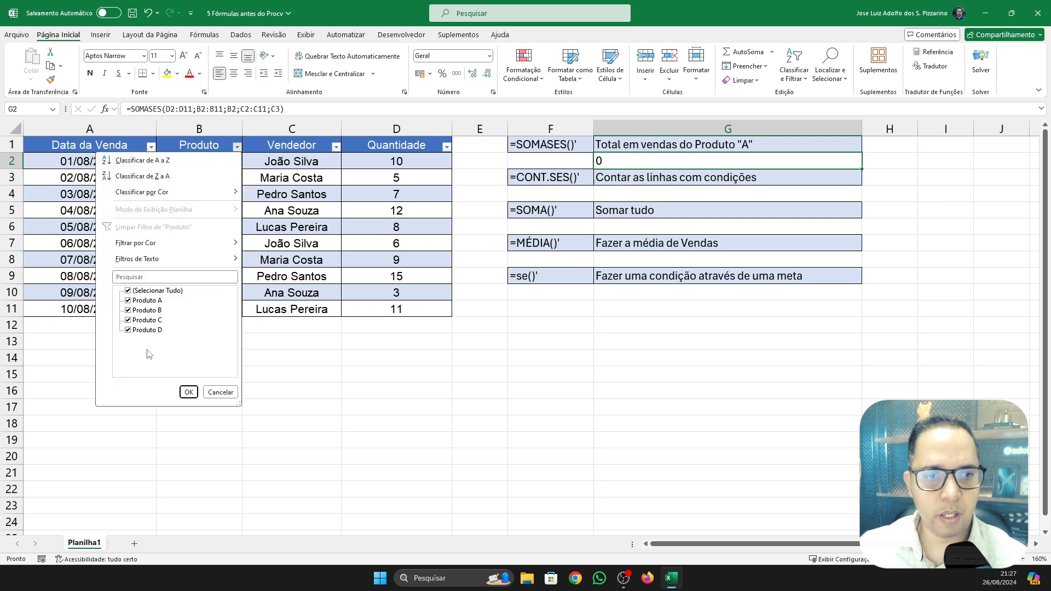
{"action": "left_click", "coordinate": [153, 291]}
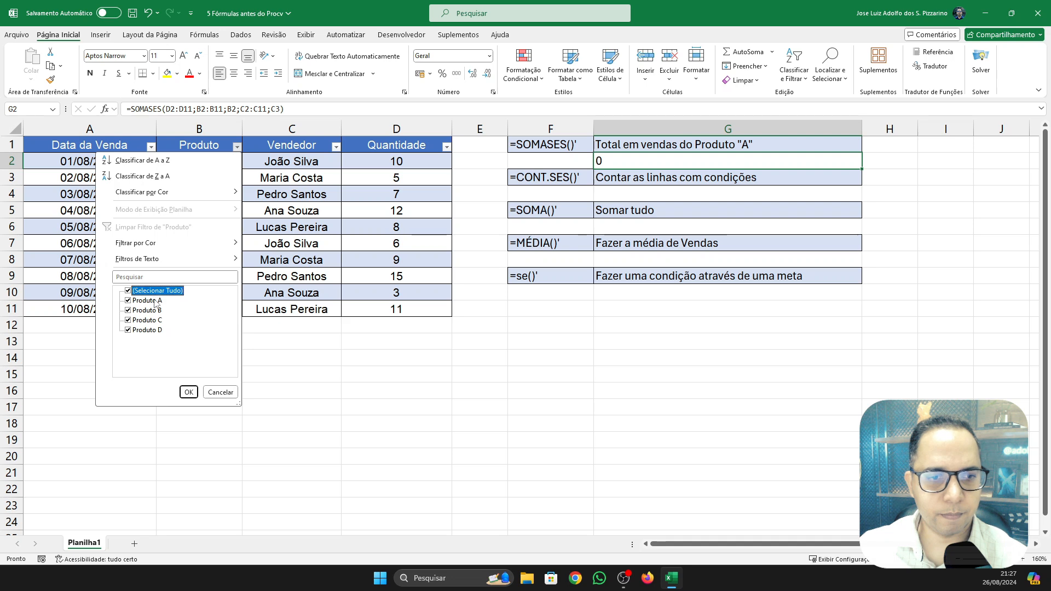
{"action": "left_click", "coordinate": [155, 300]}
{"action": "left_click", "coordinate": [195, 392]}
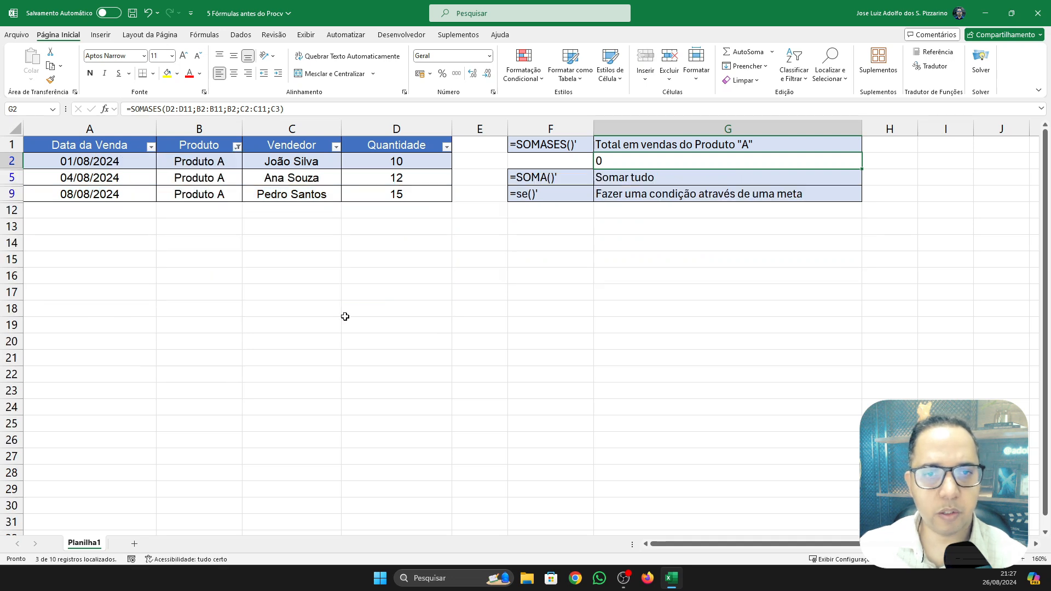
{"action": "left_click", "coordinate": [365, 306]}
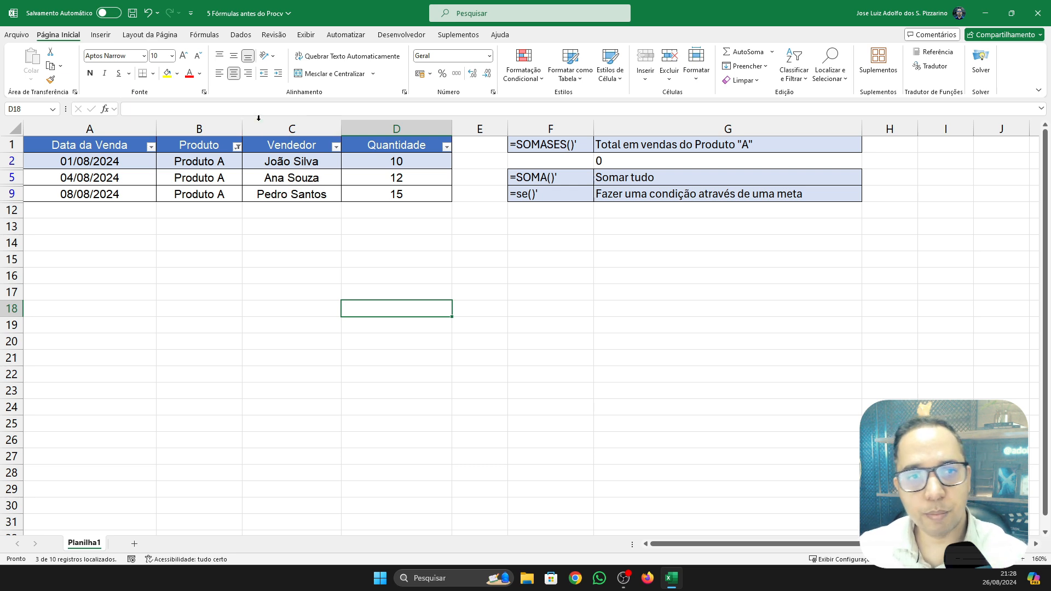
{"action": "left_click", "coordinate": [237, 146]}
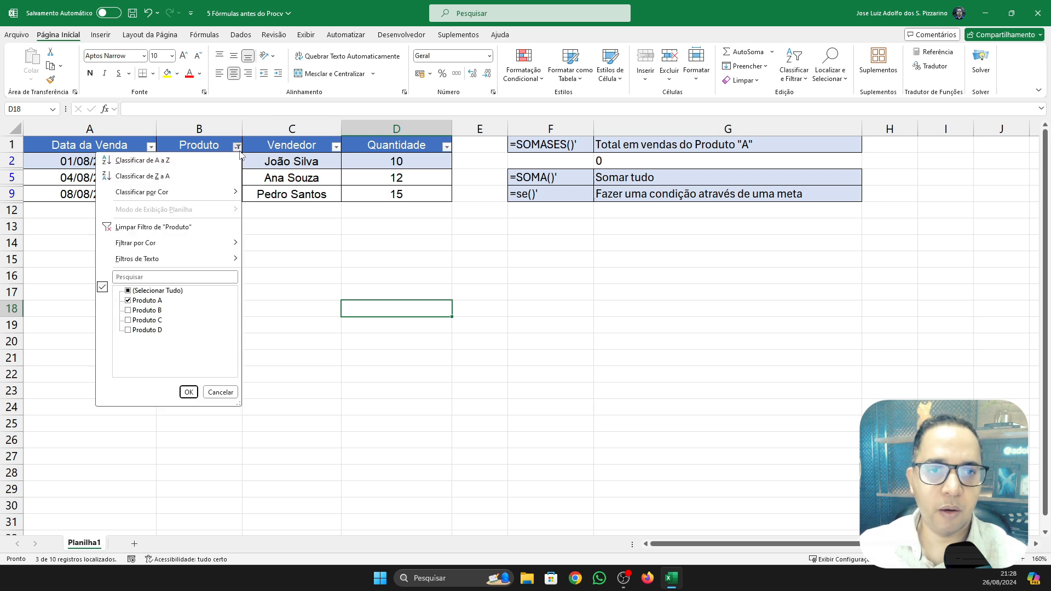
{"action": "left_click", "coordinate": [152, 228]}
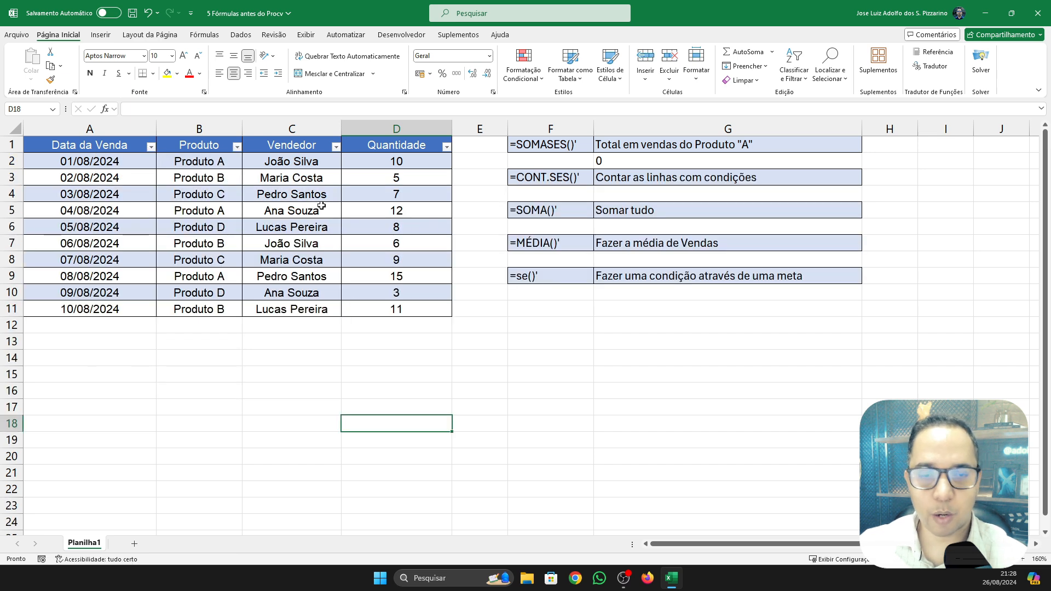
Change the second criterion of the SOMASES formula in G2 to cell C2
{"action": "left_click", "coordinate": [686, 163]}
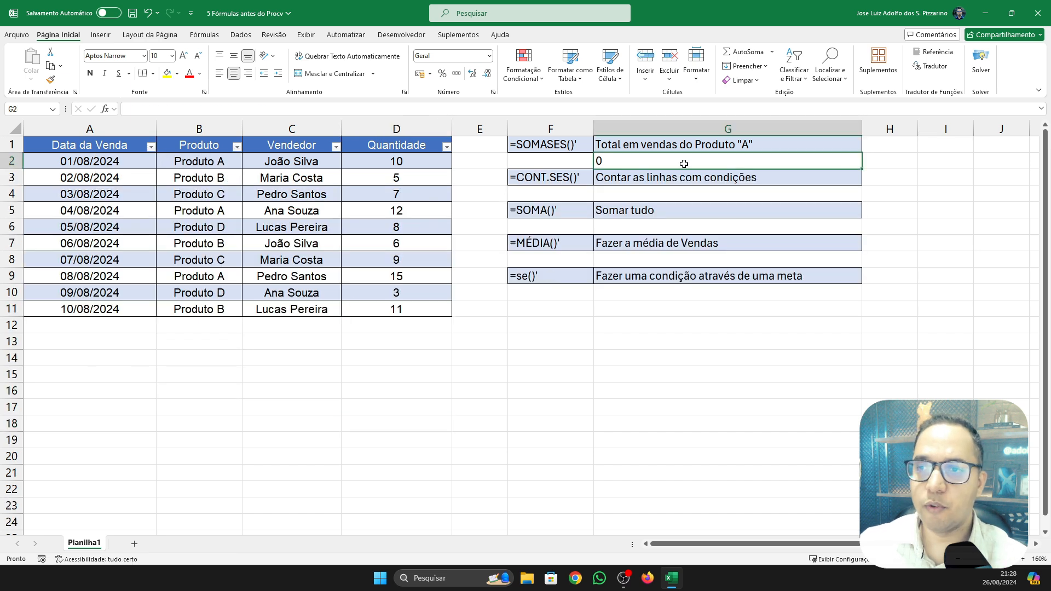
{"action": "left_click", "coordinate": [319, 109]}
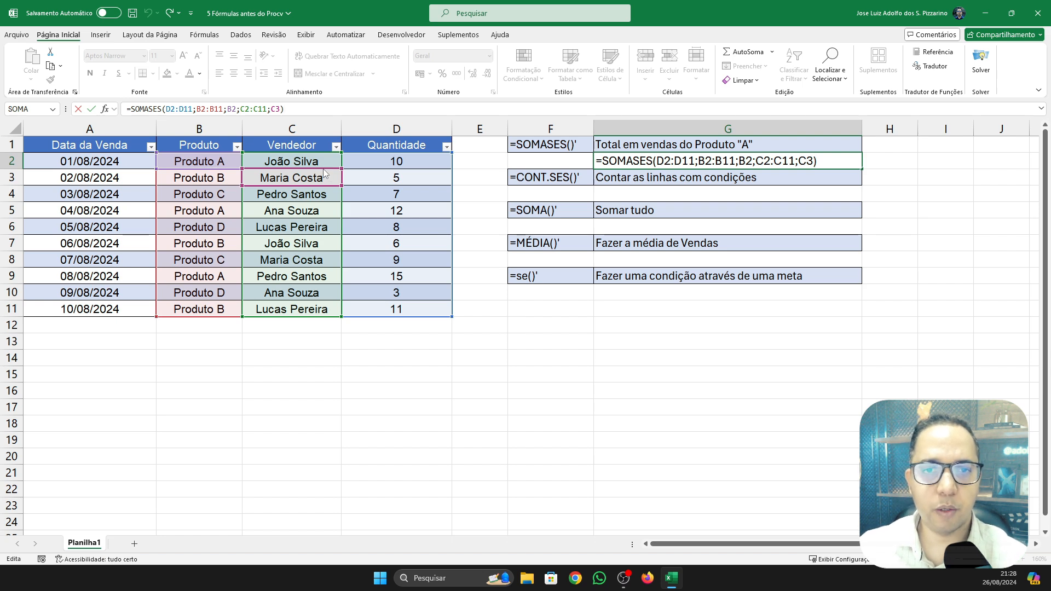
{"action": "mouse_move", "coordinate": [321, 172]}
{"action": "left_mouse_down"}
{"action": "mouse_move", "coordinate": [321, 213]}
{"action": "mouse_move", "coordinate": [318, 164]}
{"action": "left_mouse_up"}
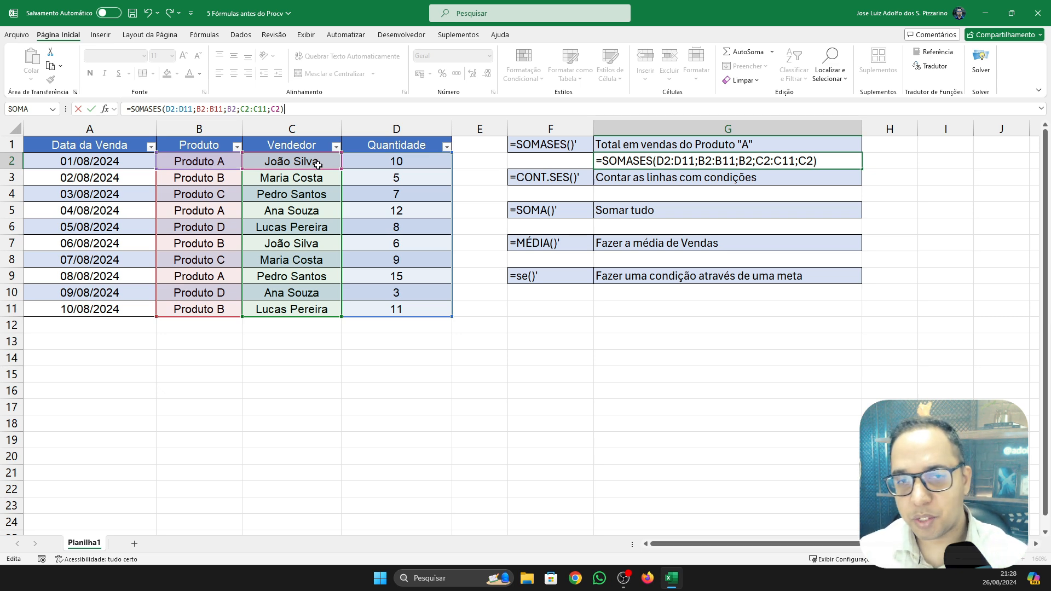
{"action": "key", "text": "Return"}
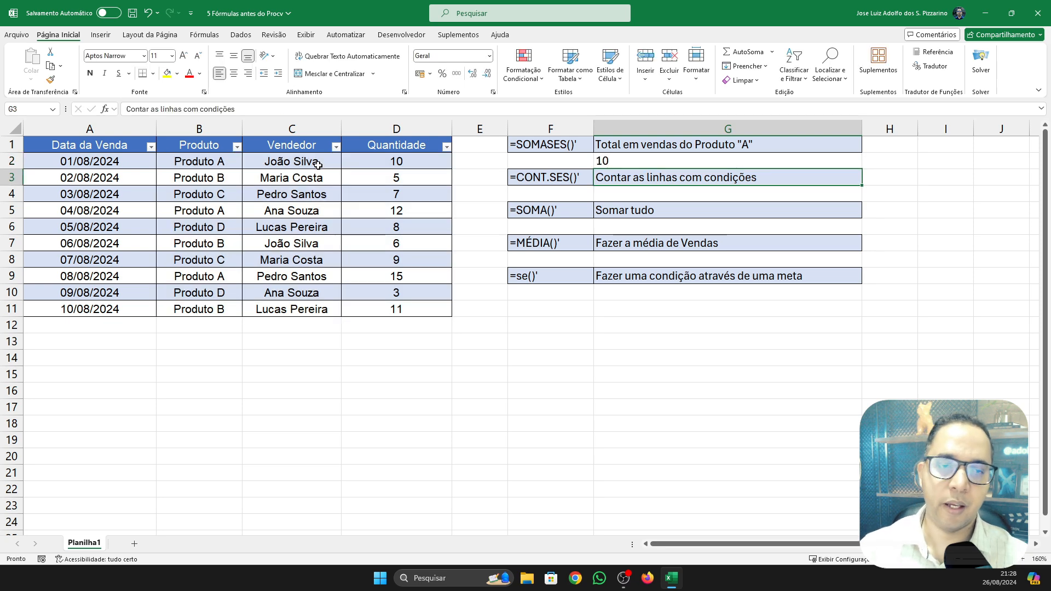
{"action": "left_click", "coordinate": [199, 134]}
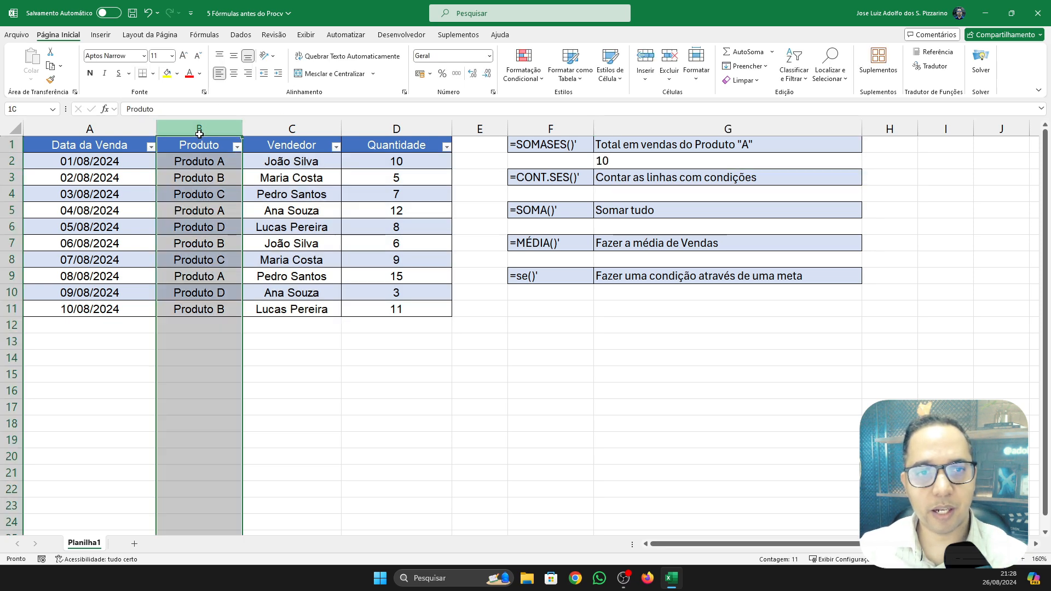
{"action": "left_click_drag", "start_coordinate": [199, 134], "coordinate": [399, 134]}
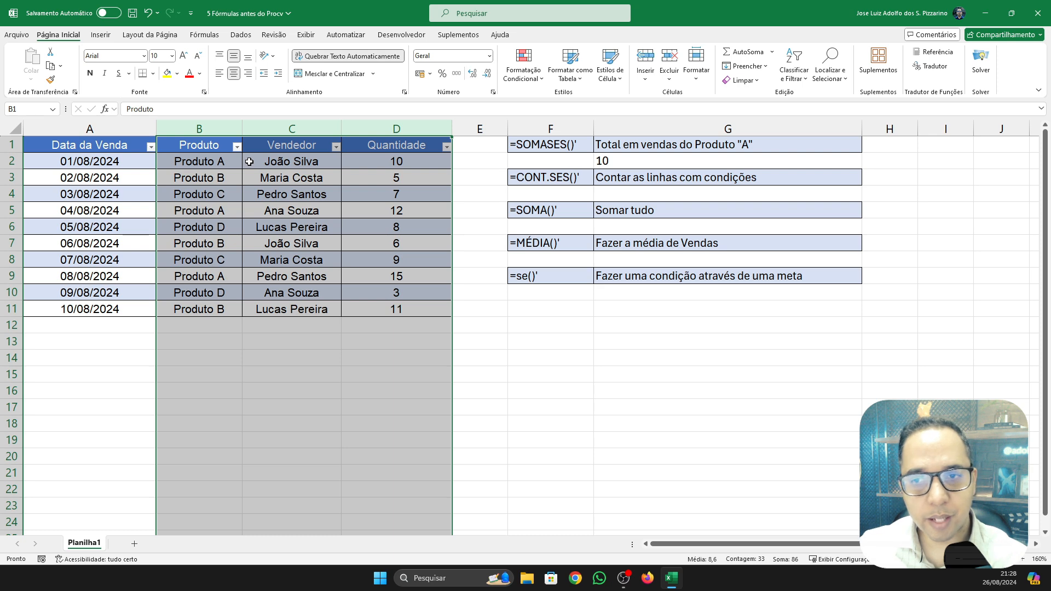
{"action": "left_click", "coordinate": [698, 295]}
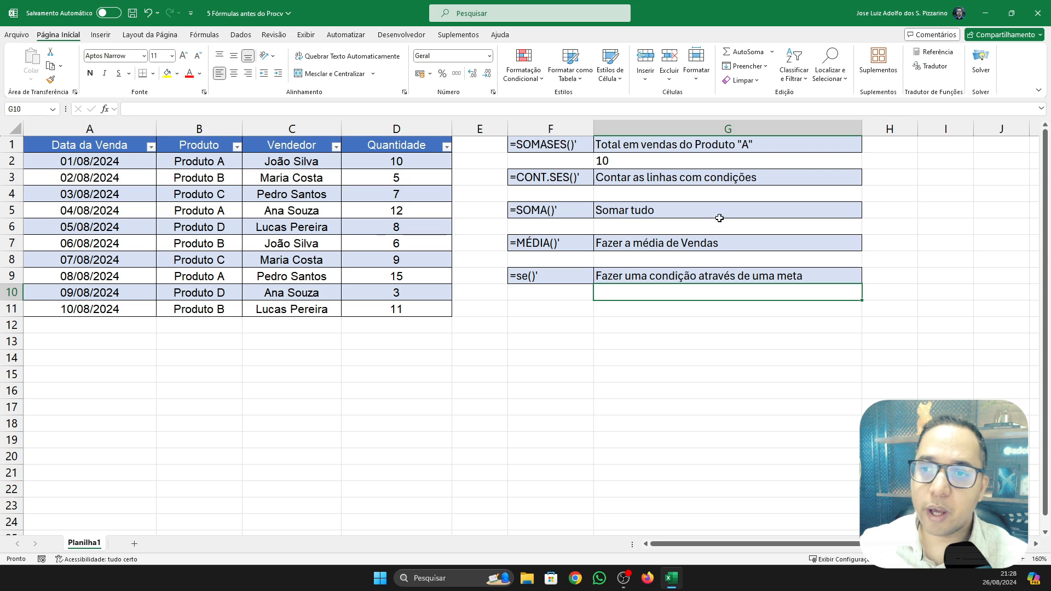
{"action": "left_click", "coordinate": [702, 196]}
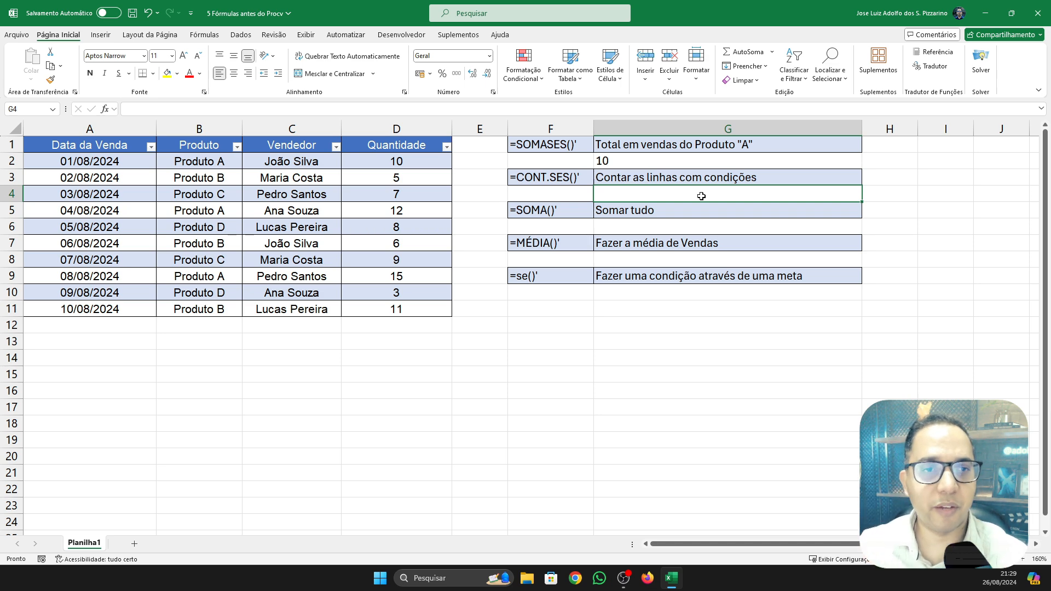
{"action": "left_click", "coordinate": [104, 161]}
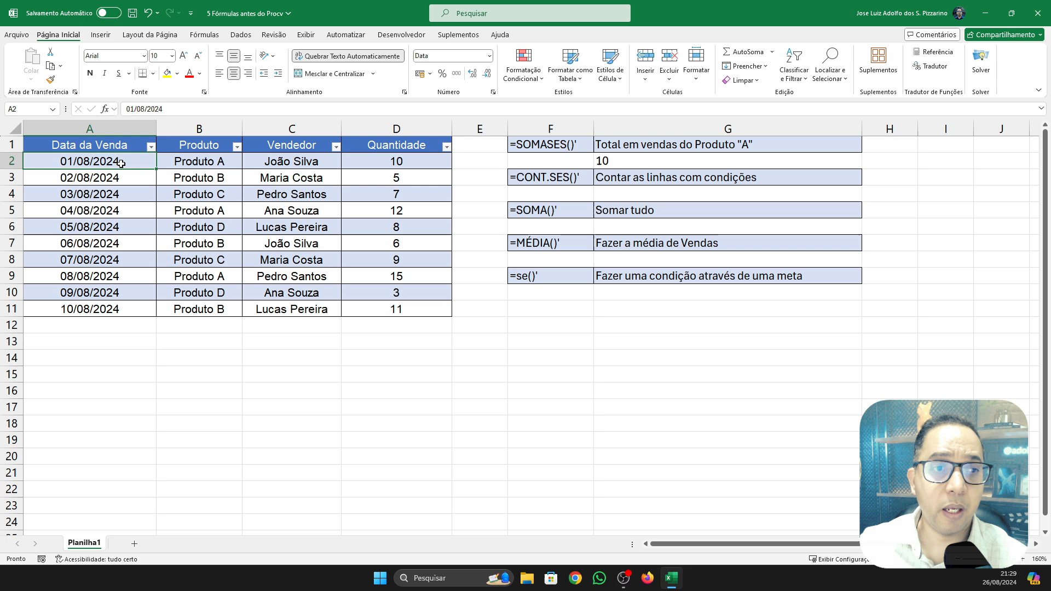
{"action": "left_click", "coordinate": [12, 161]}
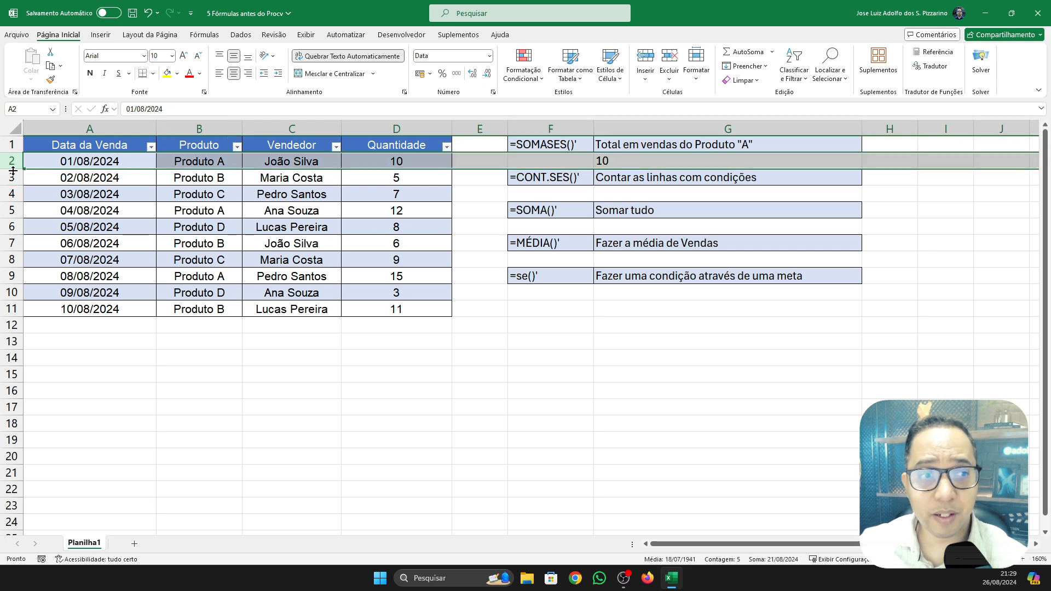
{"action": "left_click", "coordinate": [13, 178]}
{"action": "left_click", "coordinate": [17, 162]}
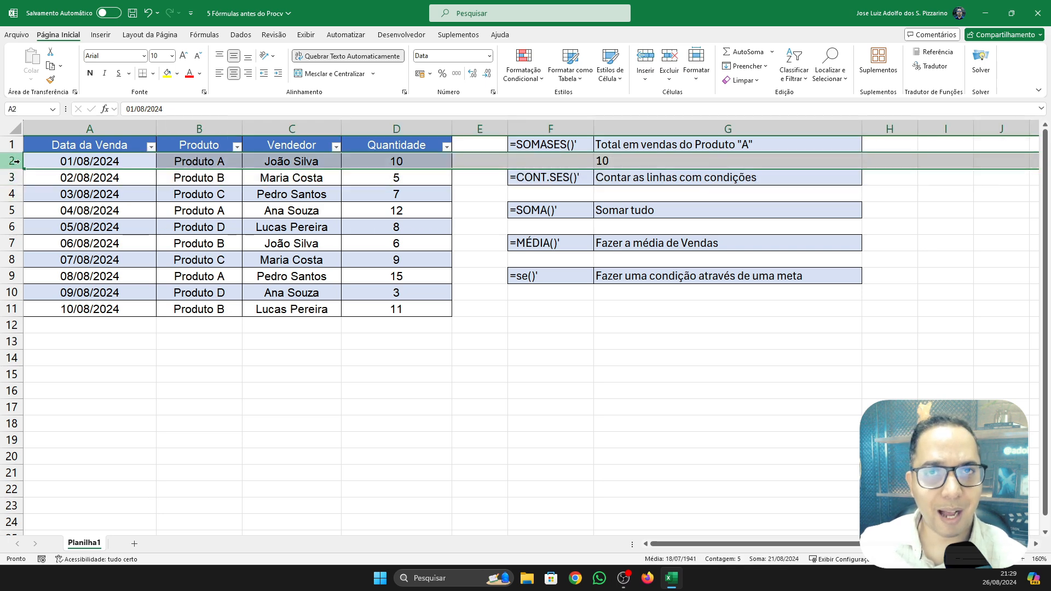
{"action": "left_click", "coordinate": [13, 178]}
{"action": "left_click", "coordinate": [12, 214]}
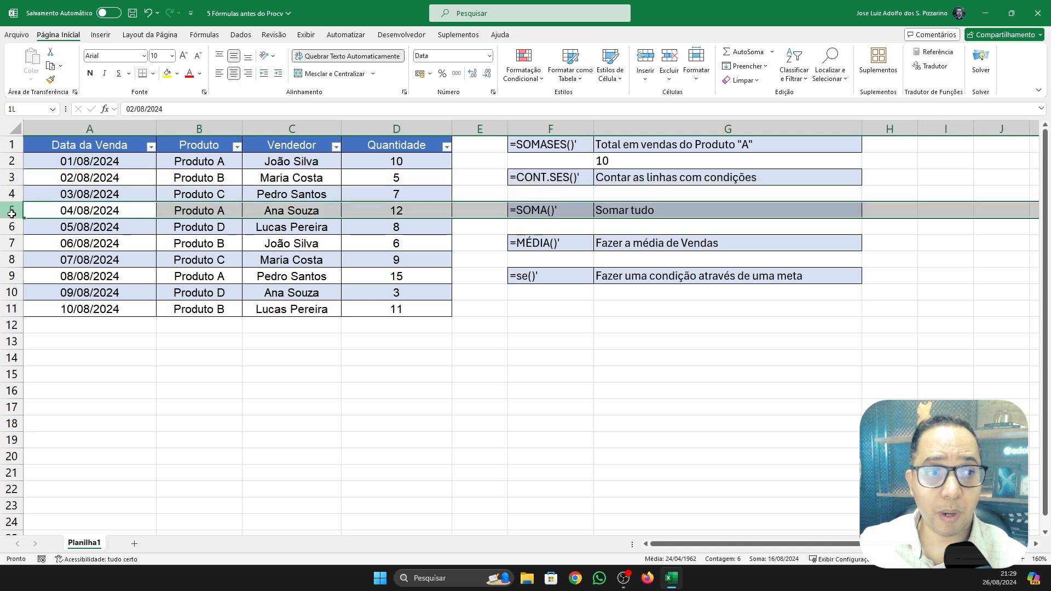
{"action": "left_click", "coordinate": [10, 227]}
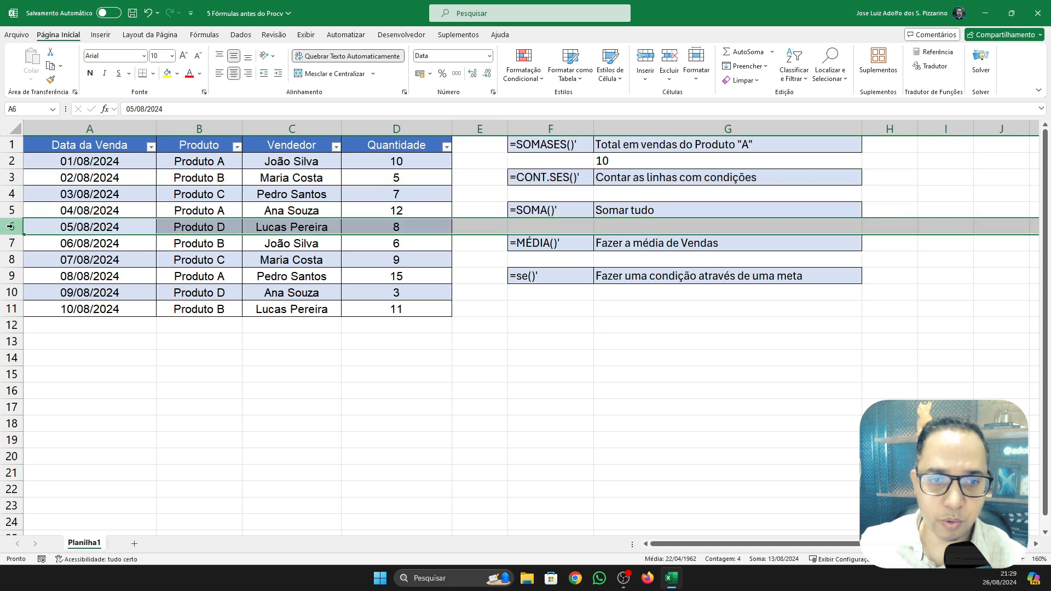
Enter a CONT.SE formula in G4 that counts the cells in B2:B11 matching B2
{"action": "left_click", "coordinate": [727, 197]}
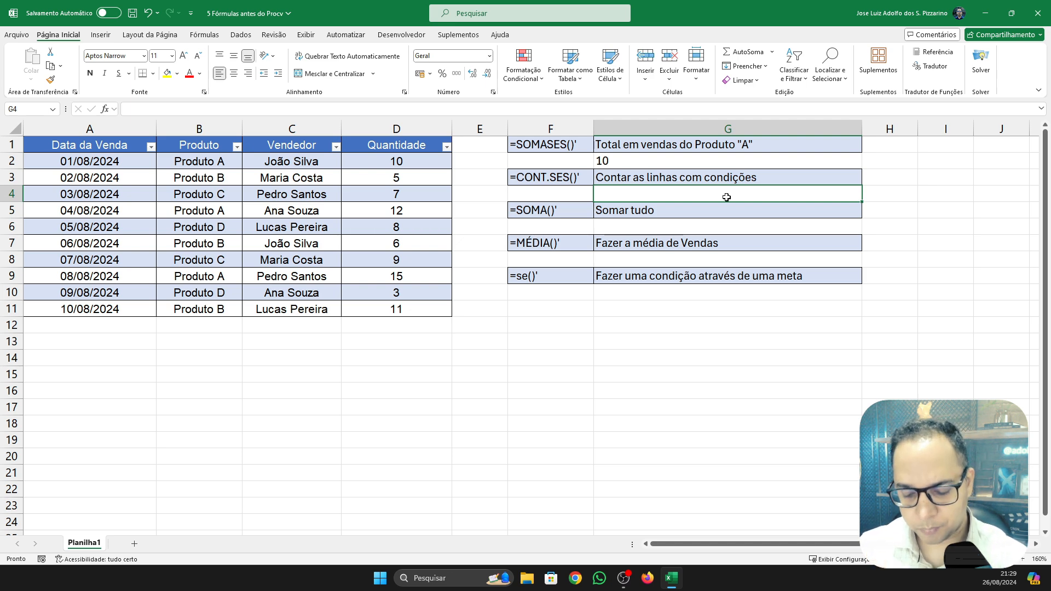
{"action": "type", "text": "="}
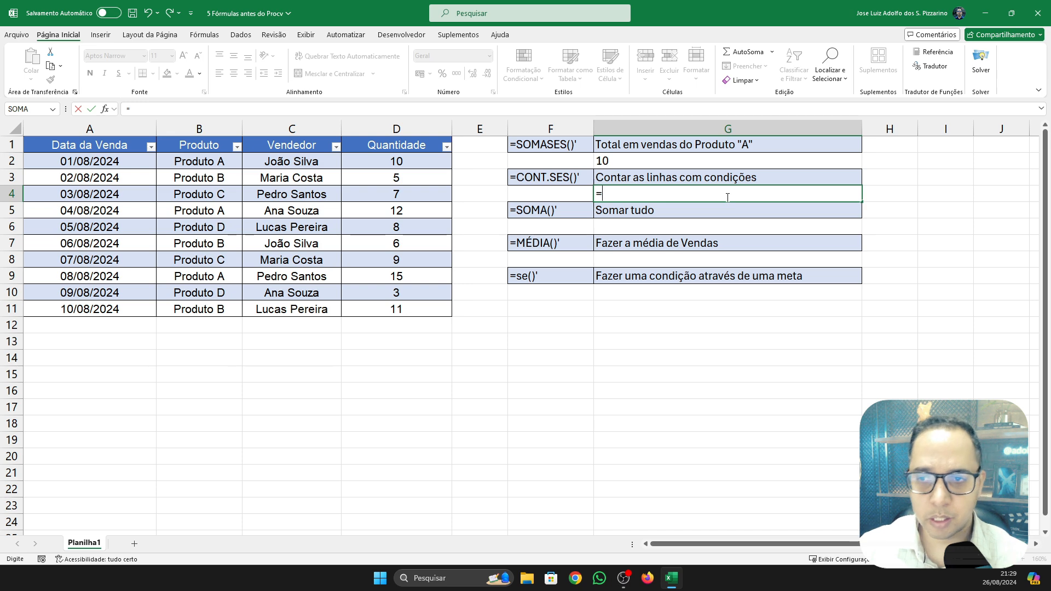
{"action": "type", "text": "con"}
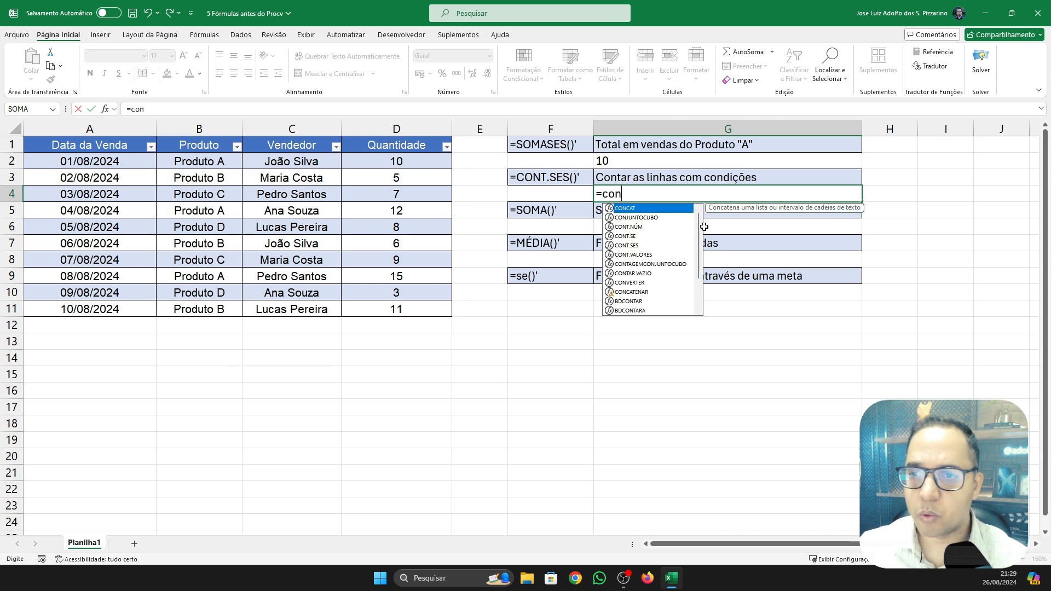
{"action": "double_click", "coordinate": [640, 237]}
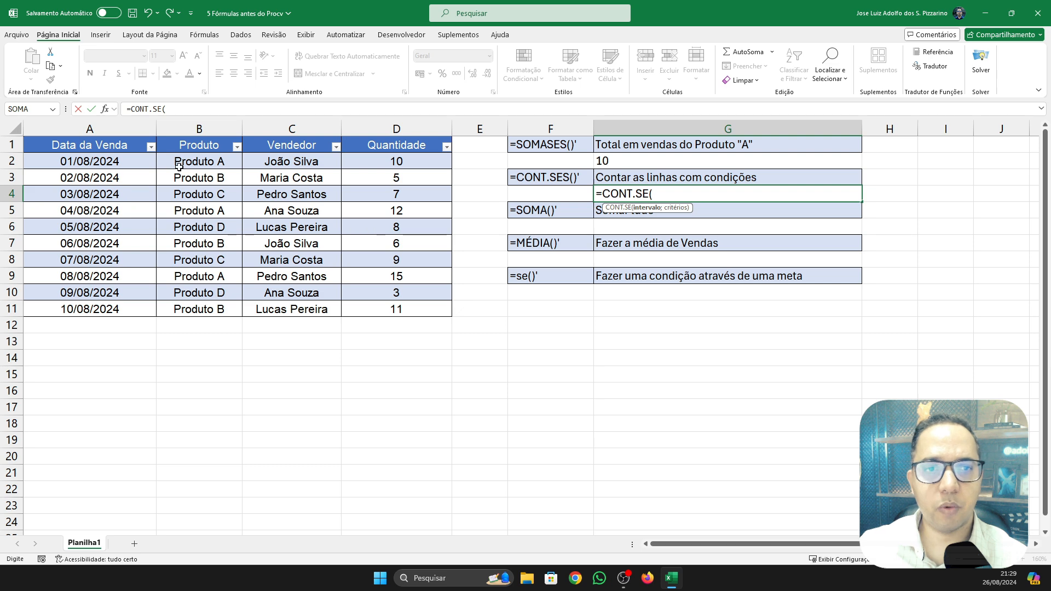
{"action": "left_click_drag", "start_coordinate": [179, 164], "coordinate": [196, 307]}
{"action": "type", "text": ";"}
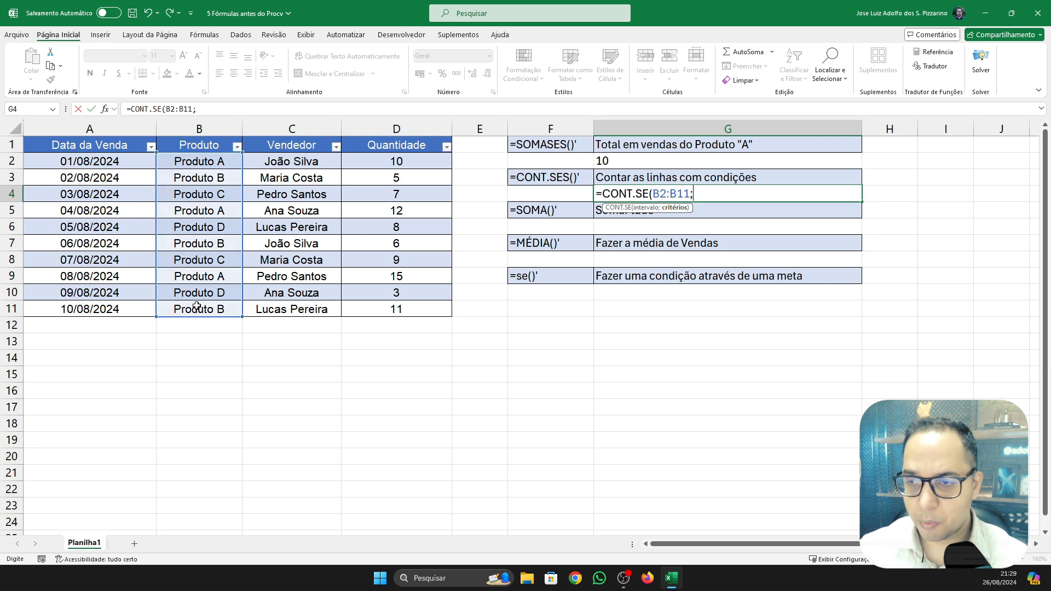
{"action": "left_click", "coordinate": [213, 160]}
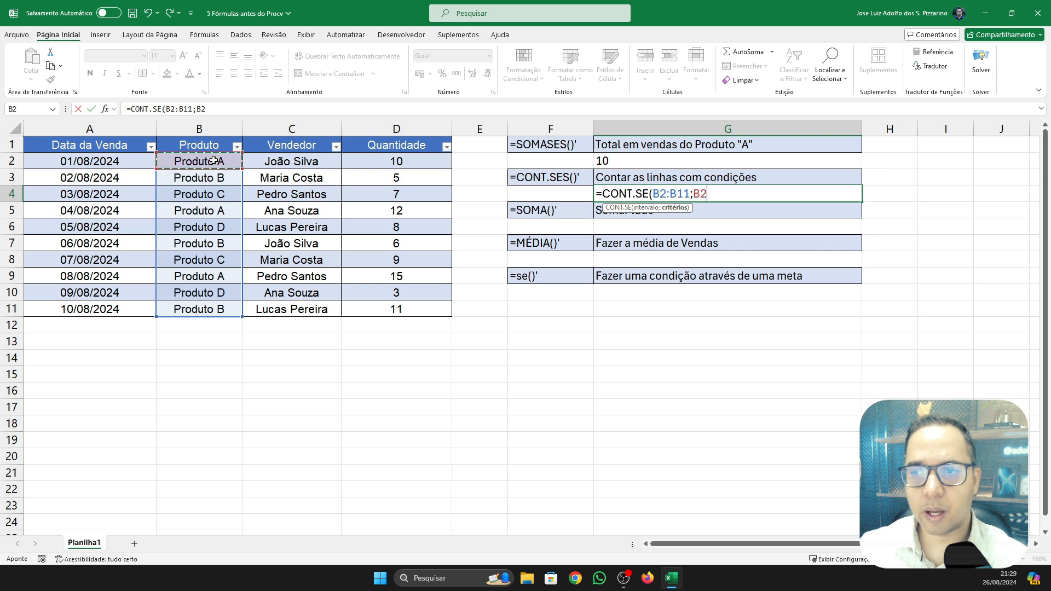
{"action": "type", "text": ")"}
{"action": "key", "text": "Return"}
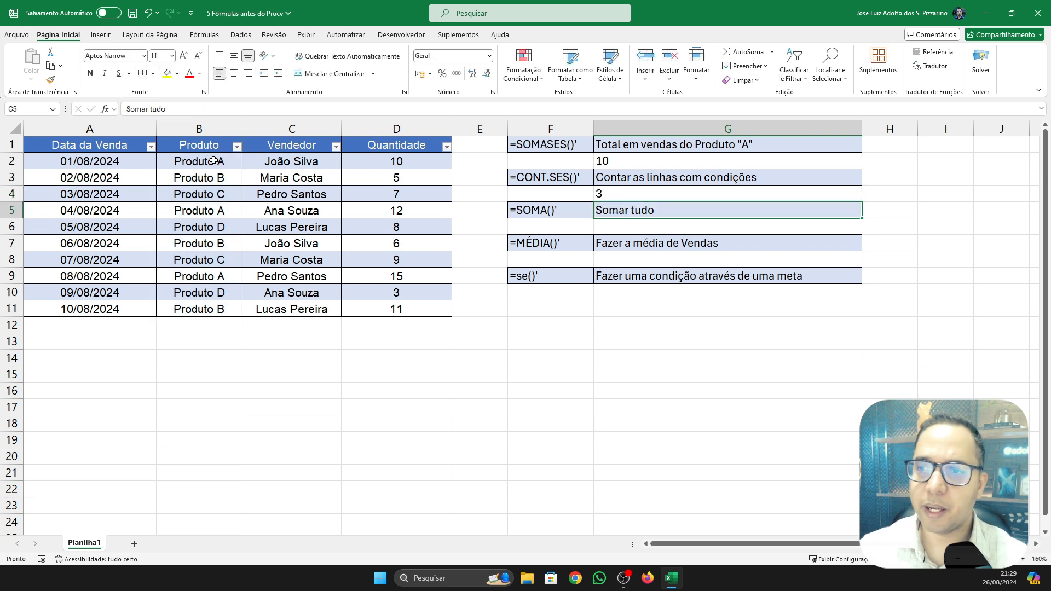
Compare the CONT.SE result in G4 with the Produto A entries in B2, B5 and B9
{"action": "left_click", "coordinate": [699, 198]}
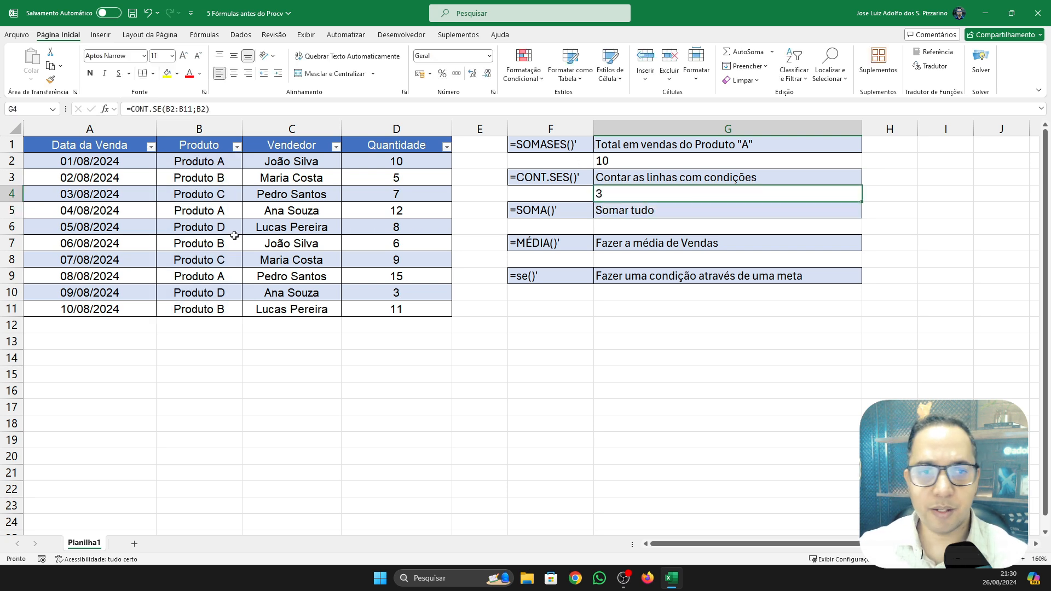
{"action": "left_click", "coordinate": [225, 162]}
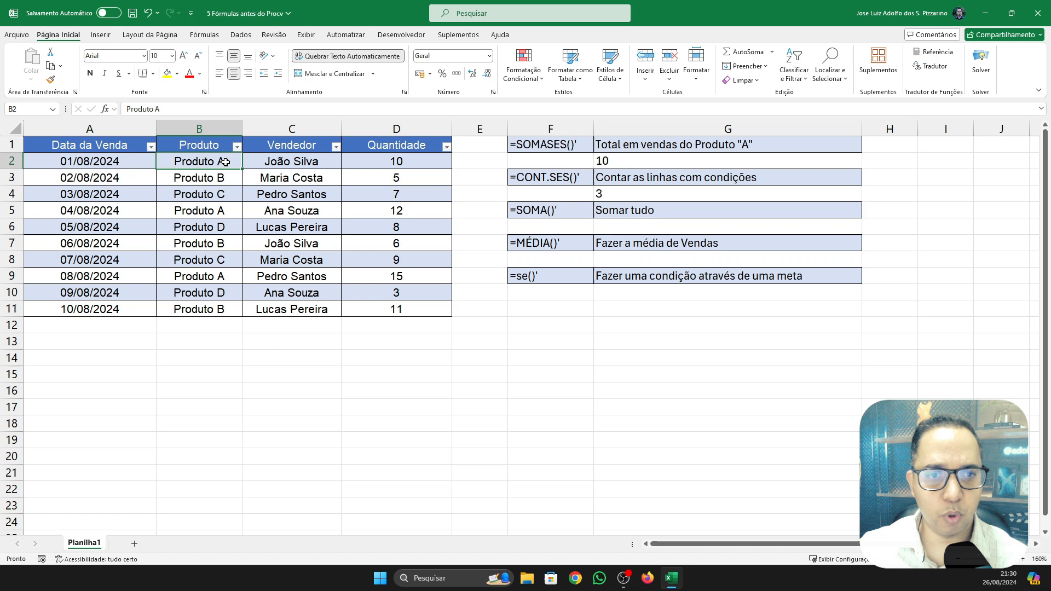
{"action": "left_click", "coordinate": [229, 212]}
{"action": "left_click", "coordinate": [218, 279]}
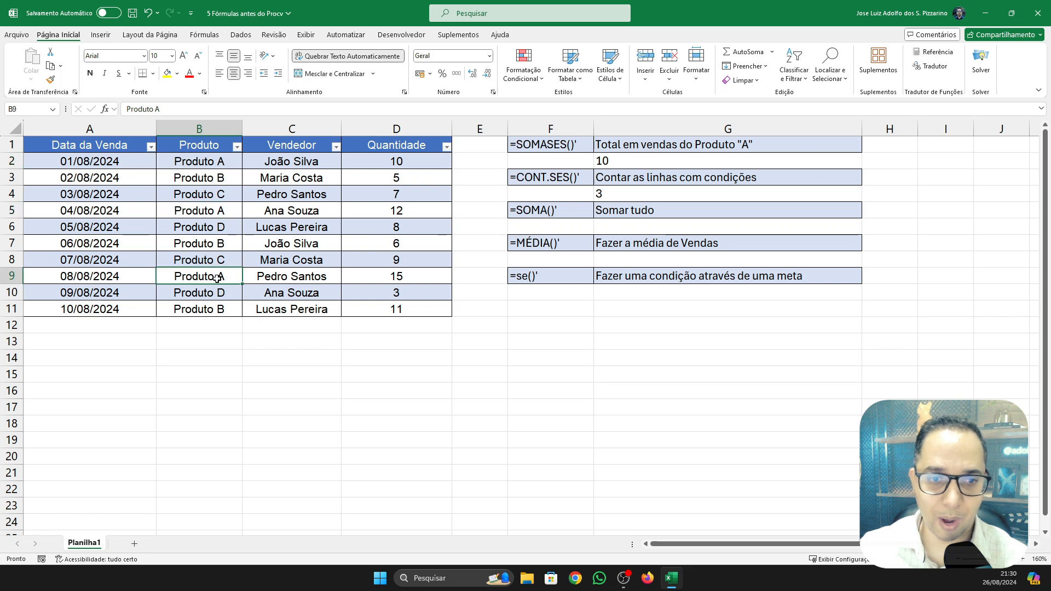
{"action": "left_click", "coordinate": [618, 194]}
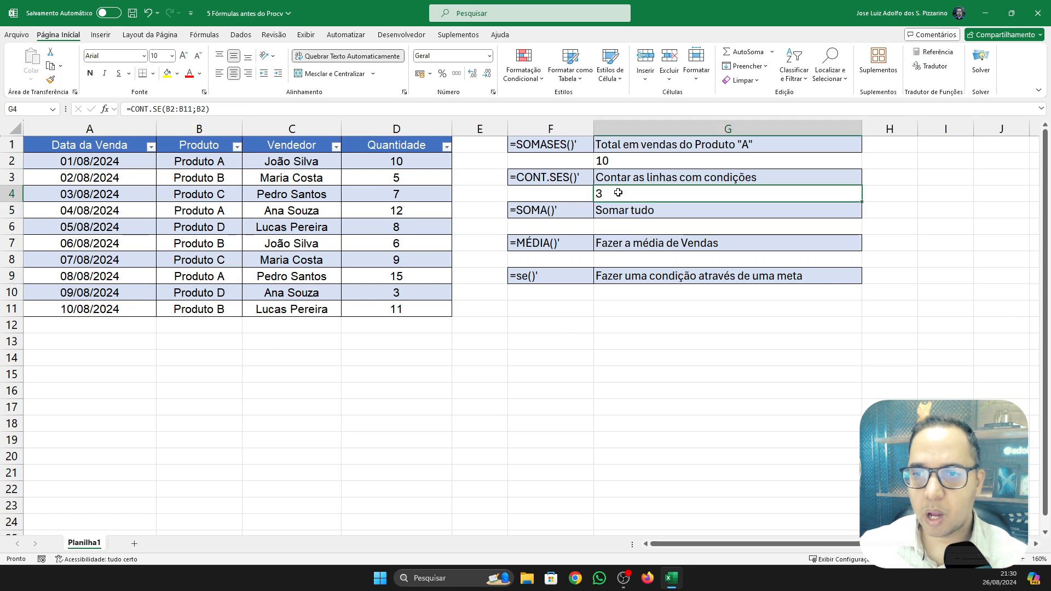
Remove the arguments of the formula in G4 and change its function to CONT.SES
{"action": "double_click", "coordinate": [619, 193]}
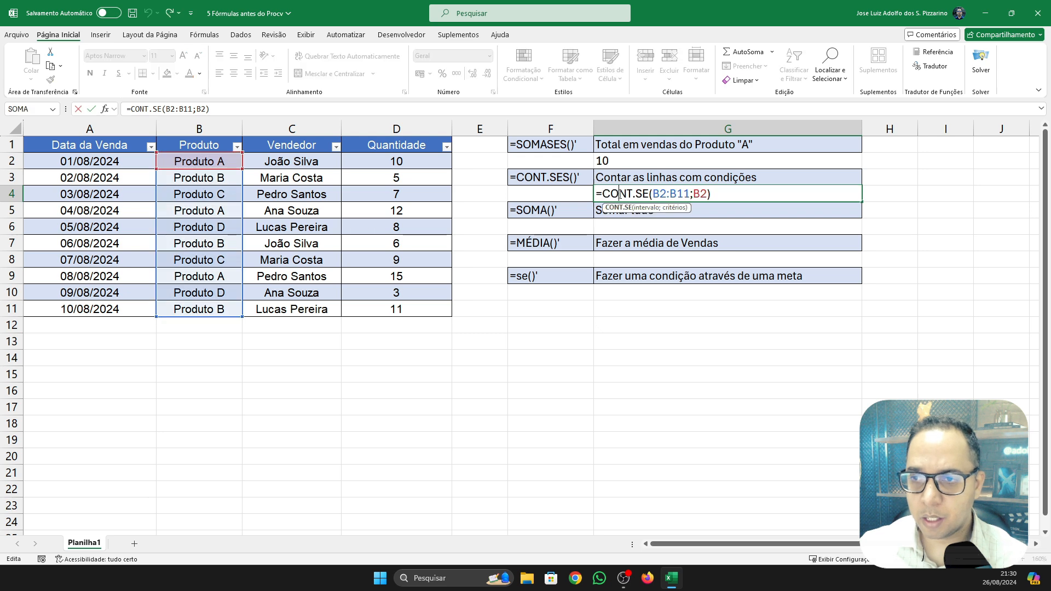
{"action": "key", "text": "BackSpace"}
{"action": "key", "text": "BackSpace"}
{"action": "key", "text": "BackSpace"}
{"action": "key", "text": "BackSpace"}
{"action": "key", "text": "BackSpace"}
{"action": "key", "text": "BackSpace"}
{"action": "key", "text": "BackSpace"}
{"action": "key", "text": "BackSpace"}
{"action": "key", "text": "BackSpace"}
{"action": "key", "text": "BackSpace"}
{"action": "key", "text": "BackSpace"}
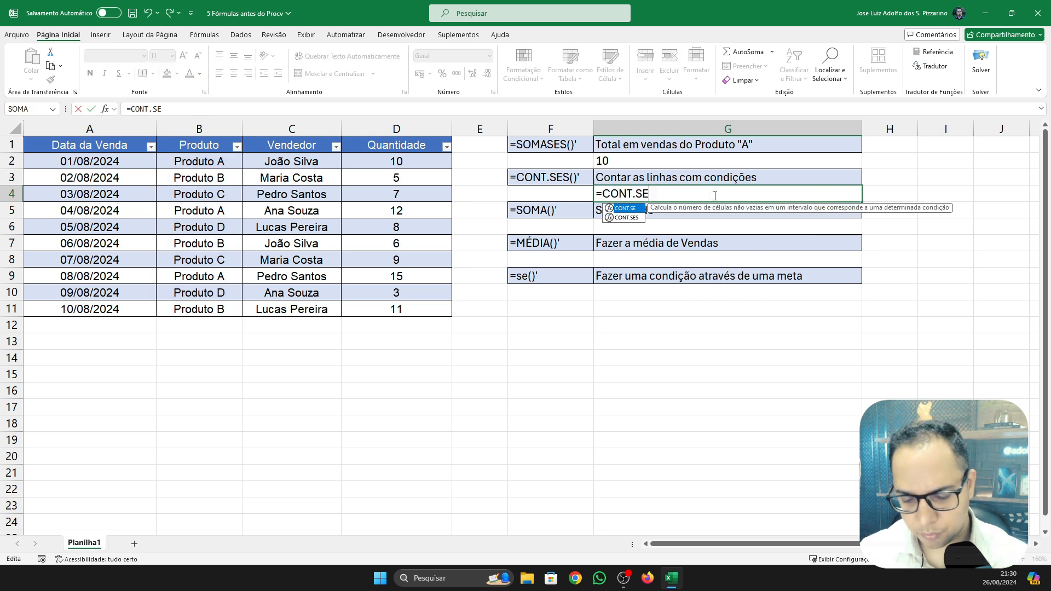
{"action": "key", "text": "Down"}
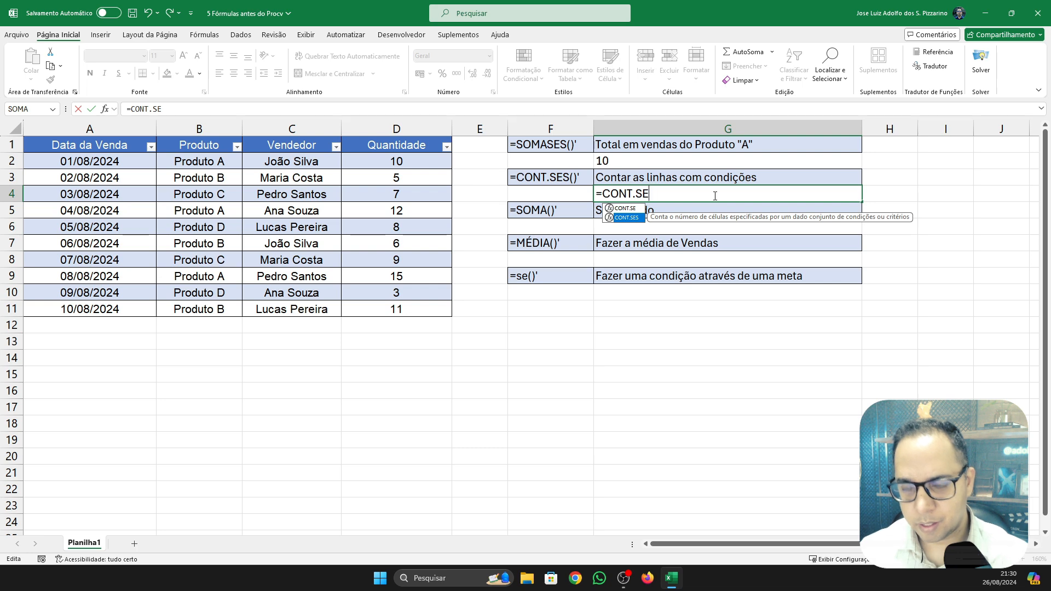
{"action": "key", "text": "Tab"}
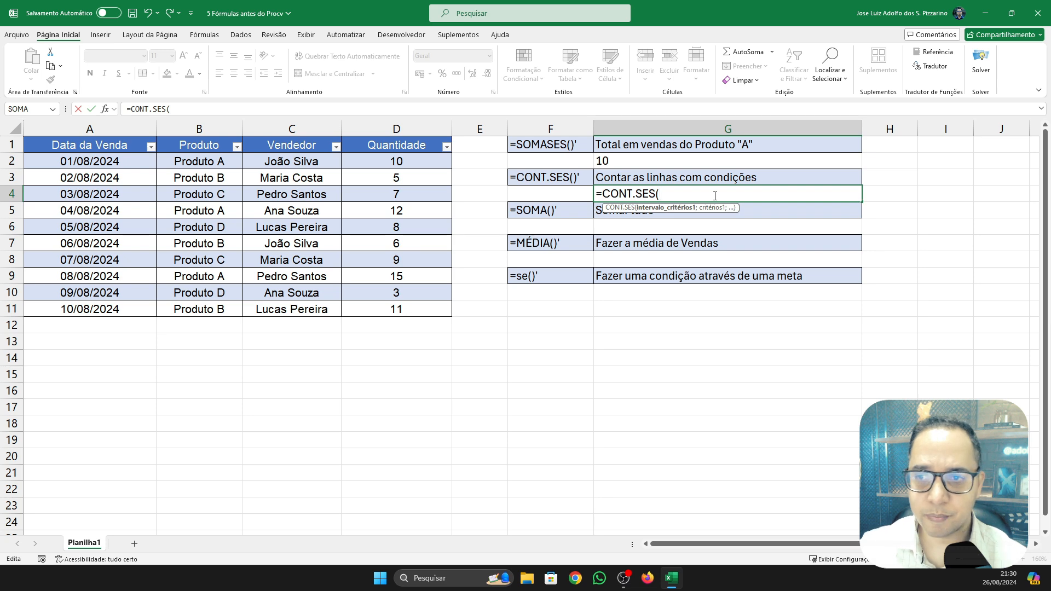
Add B2:B11 as the first criteria range of the CONT.SES formula, with B6 as its criterion
{"action": "left_click", "coordinate": [183, 160]}
{"action": "key", "text": "ctrl+shift+Down"}
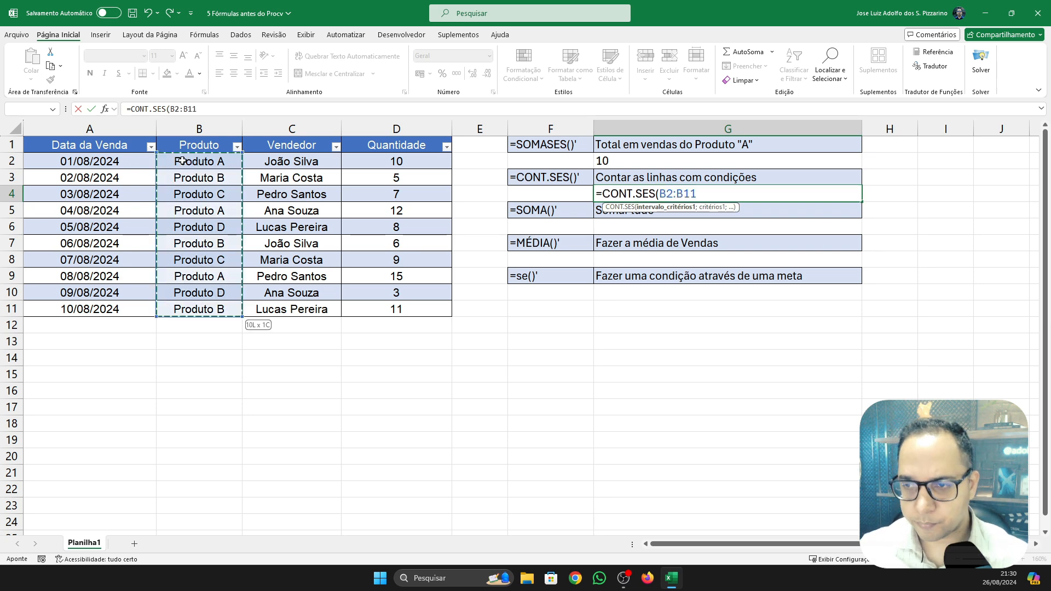
{"action": "type", "text": ";"}
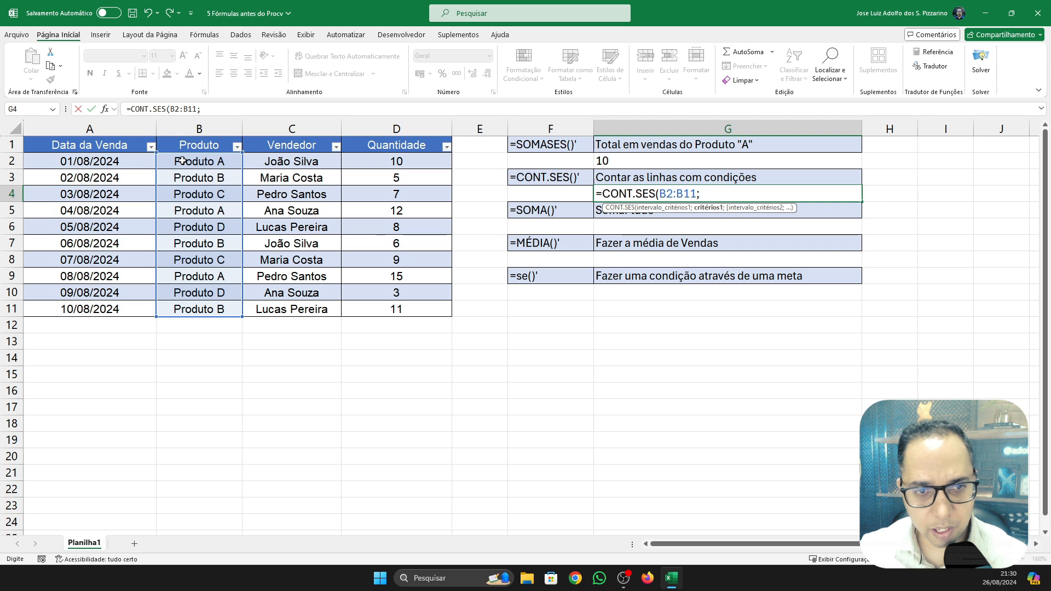
{"action": "left_click", "coordinate": [203, 230]}
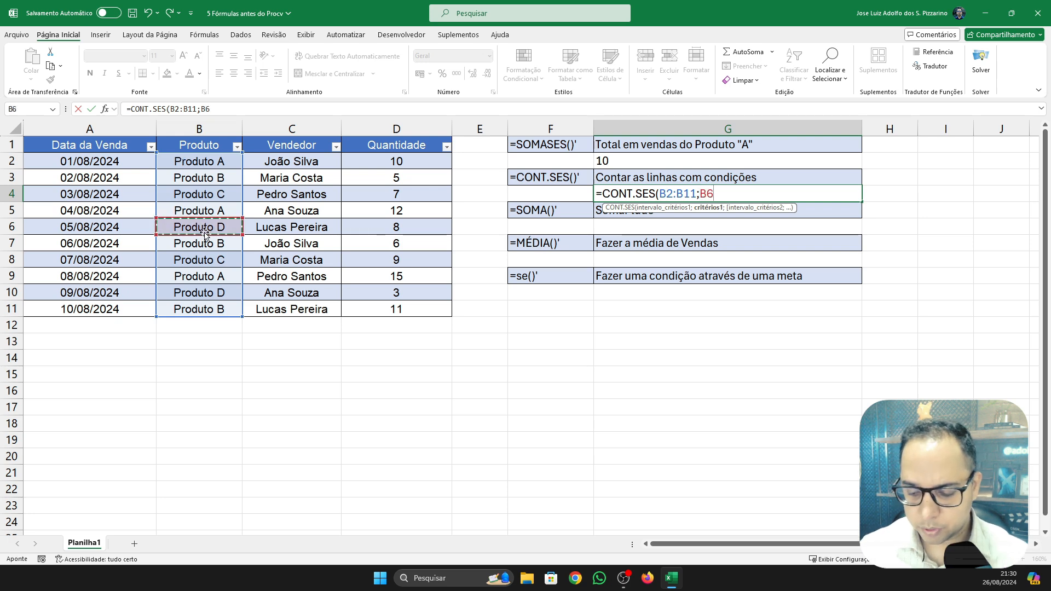
{"action": "type", "text": ";"}
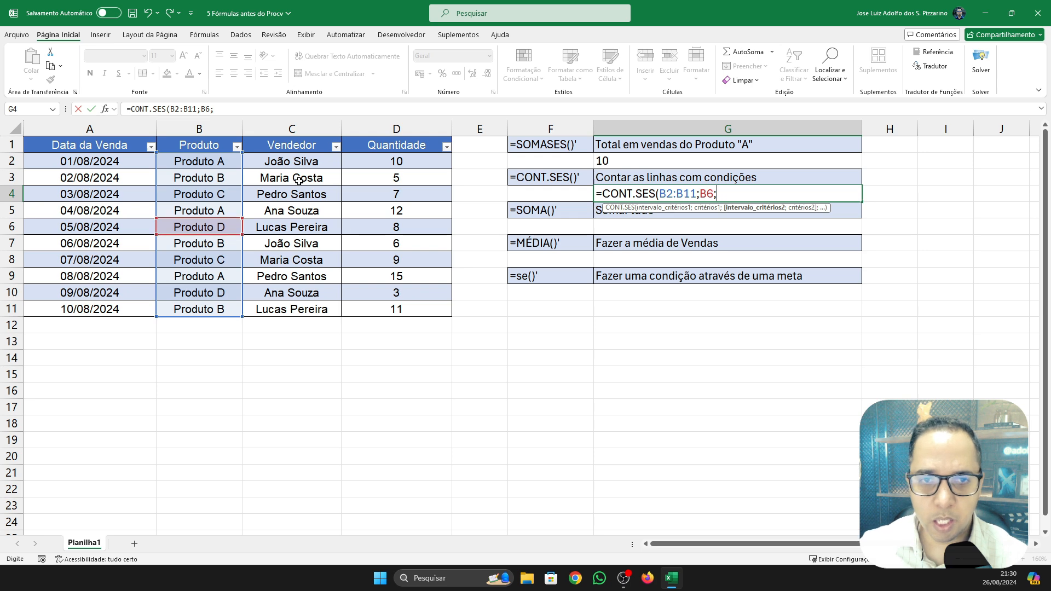
Add C2:C11 as the second criteria range with C6 as its criterion and complete the CONT.SES formula in G4
{"action": "left_click", "coordinate": [309, 163]}
{"action": "key", "text": "ctrl+shift+Down"}
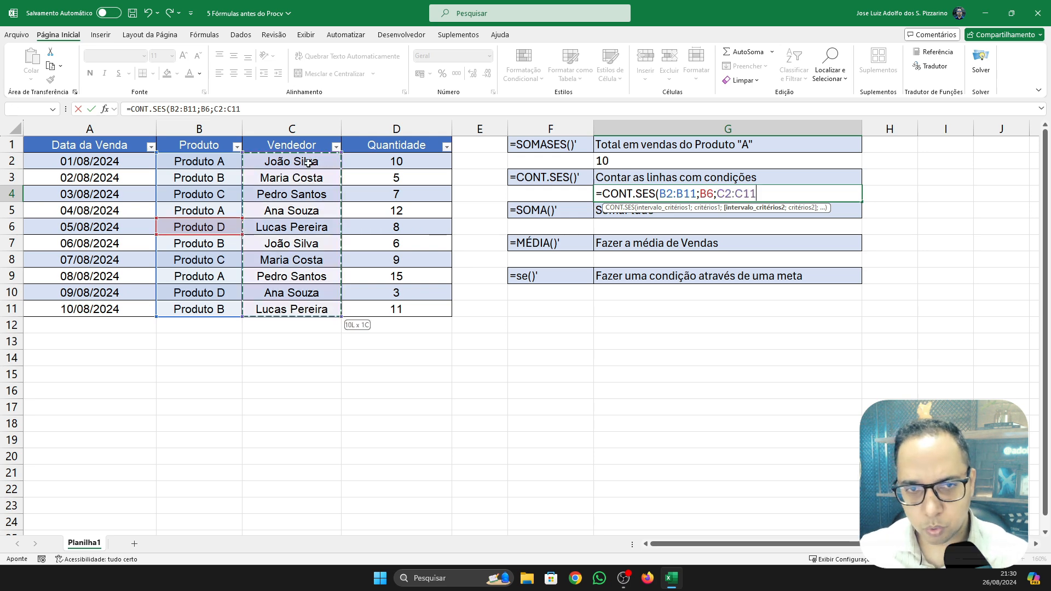
{"action": "type", "text": ";"}
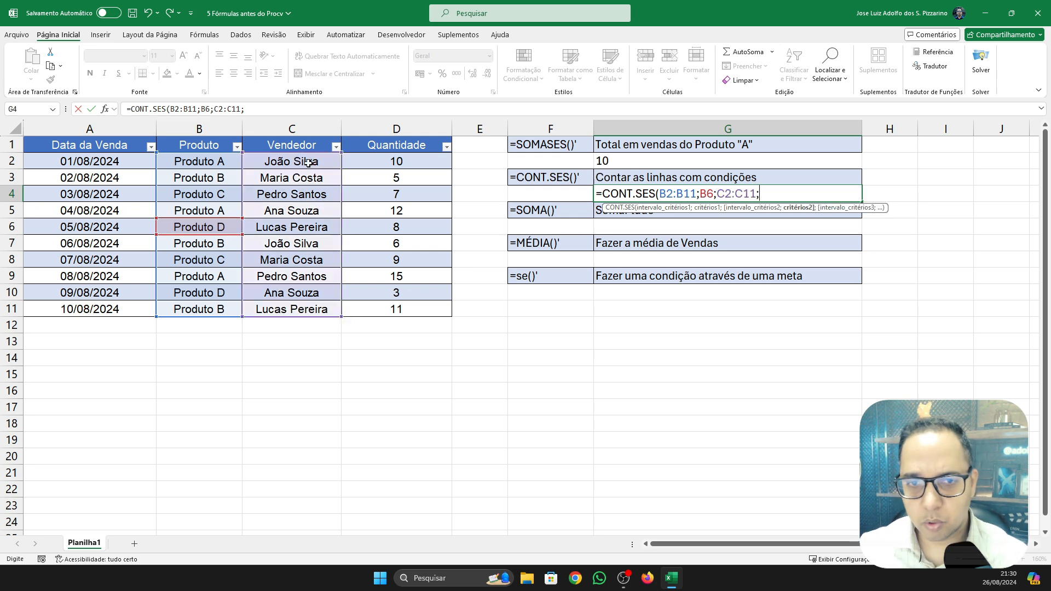
{"action": "left_click", "coordinate": [310, 224]}
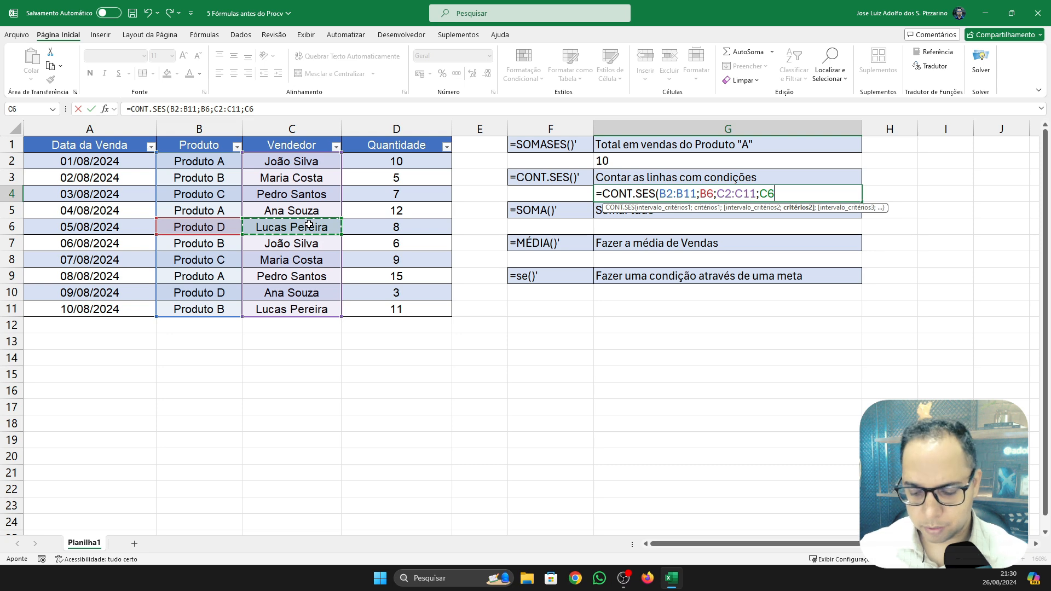
{"action": "type", "text": ")"}
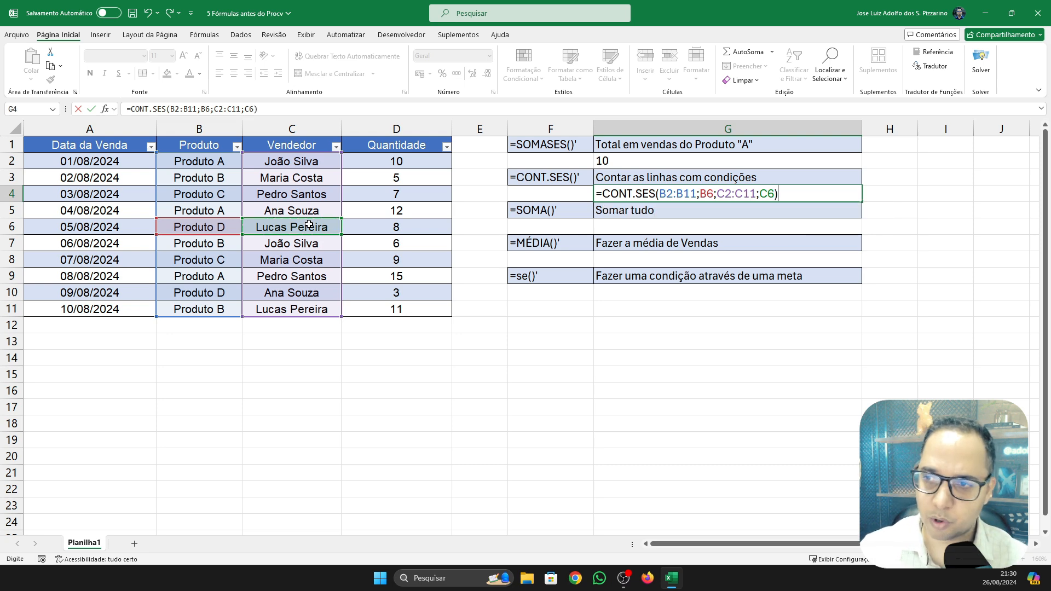
{"action": "key", "text": "Return"}
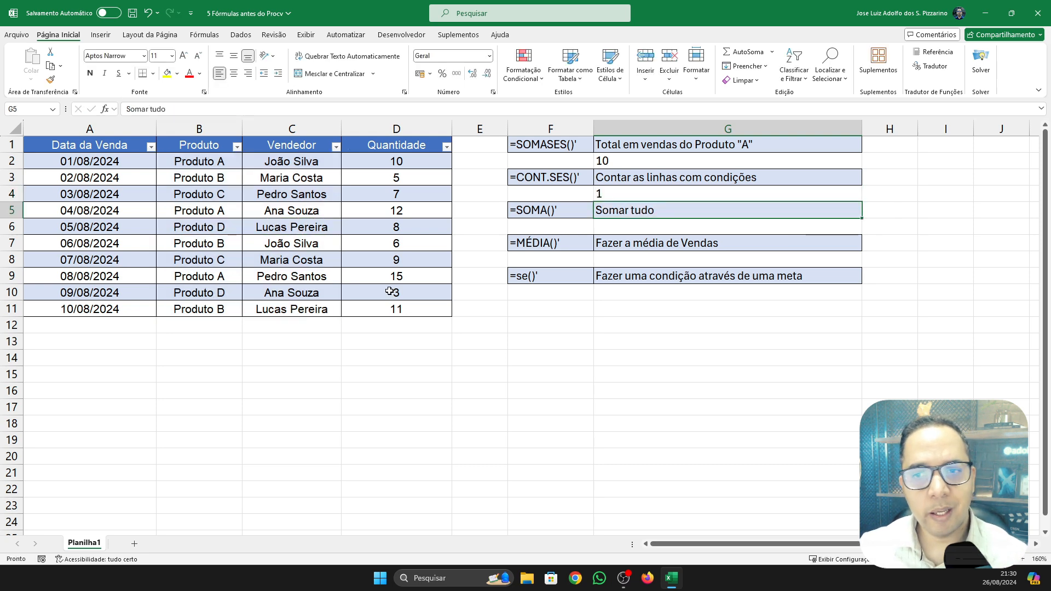
Review the ranges and criteria referenced by the CONT.SES formula in G4
{"action": "left_click", "coordinate": [633, 194]}
{"action": "left_click", "coordinate": [365, 113]}
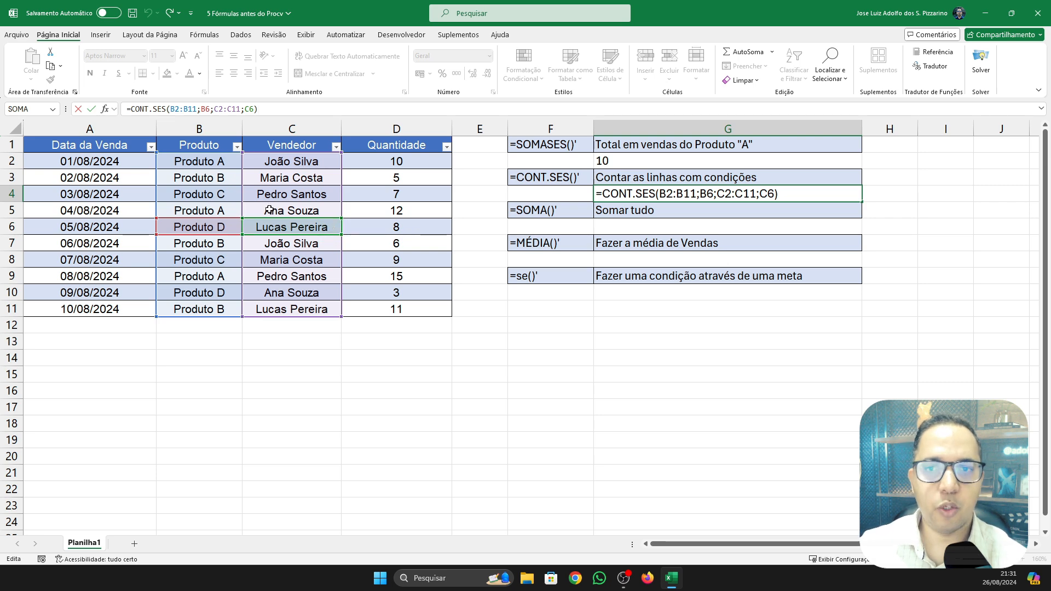
{"action": "key", "text": "ctrl+Return"}
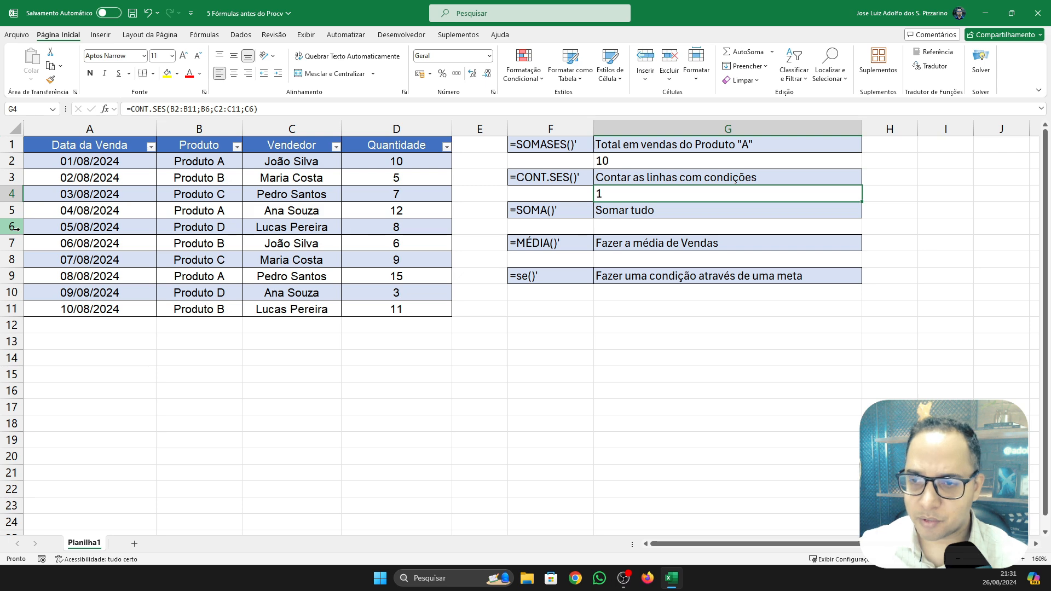
Total the Quantidade values D2:D11 in cell D12 with AutoSum
{"action": "left_click", "coordinate": [729, 231]}
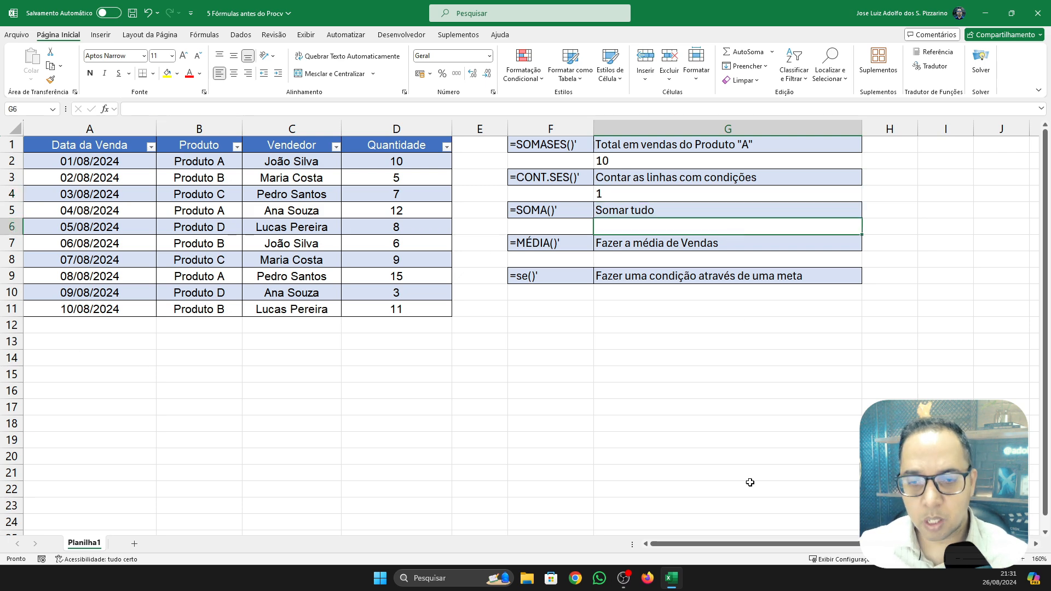
{"action": "left_click", "coordinate": [416, 328]}
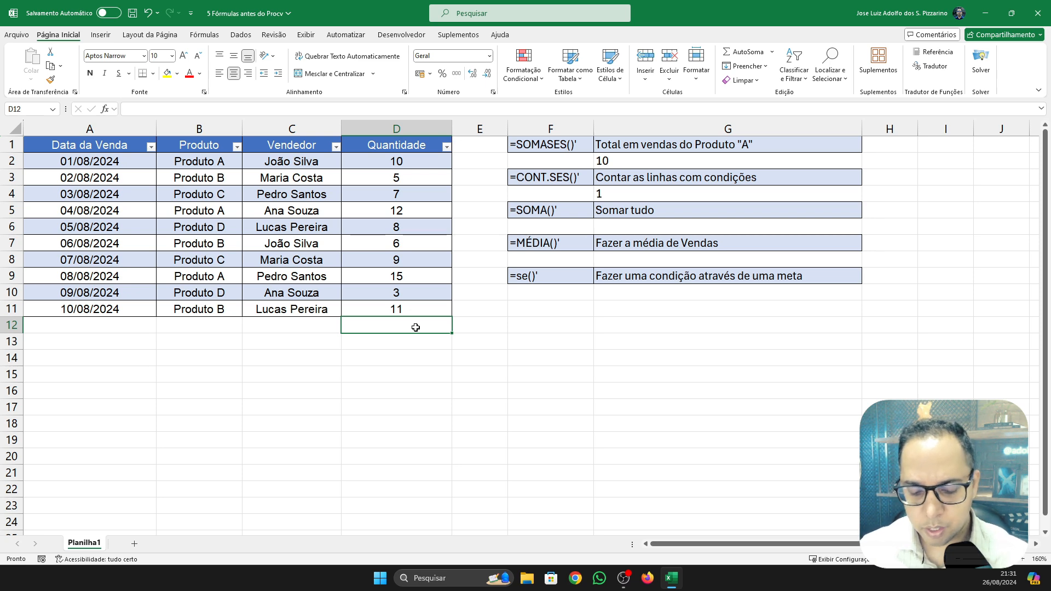
{"action": "key", "text": "alt+equal"}
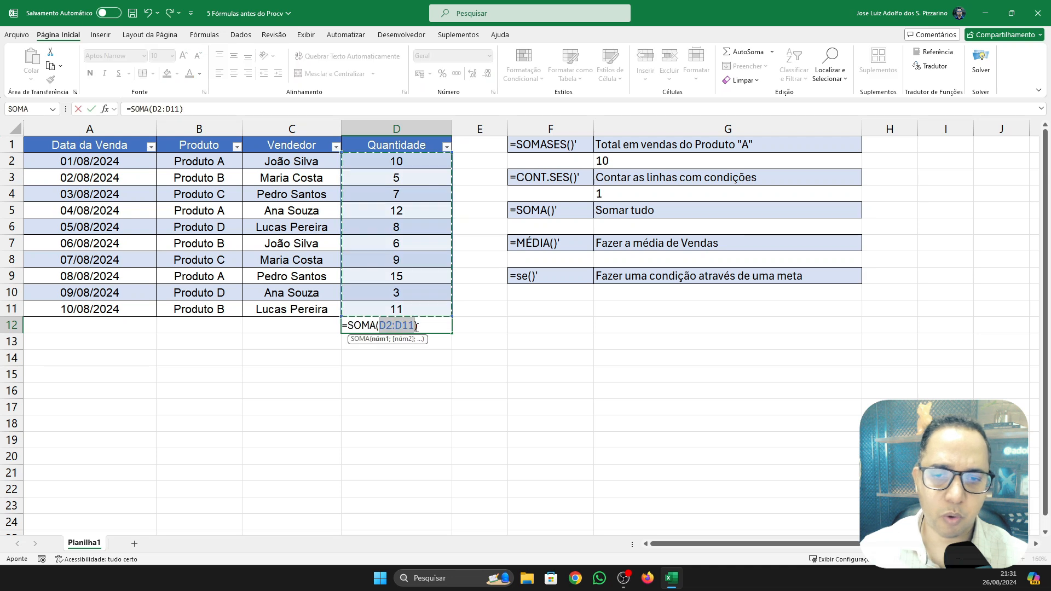
{"action": "key", "text": "Return"}
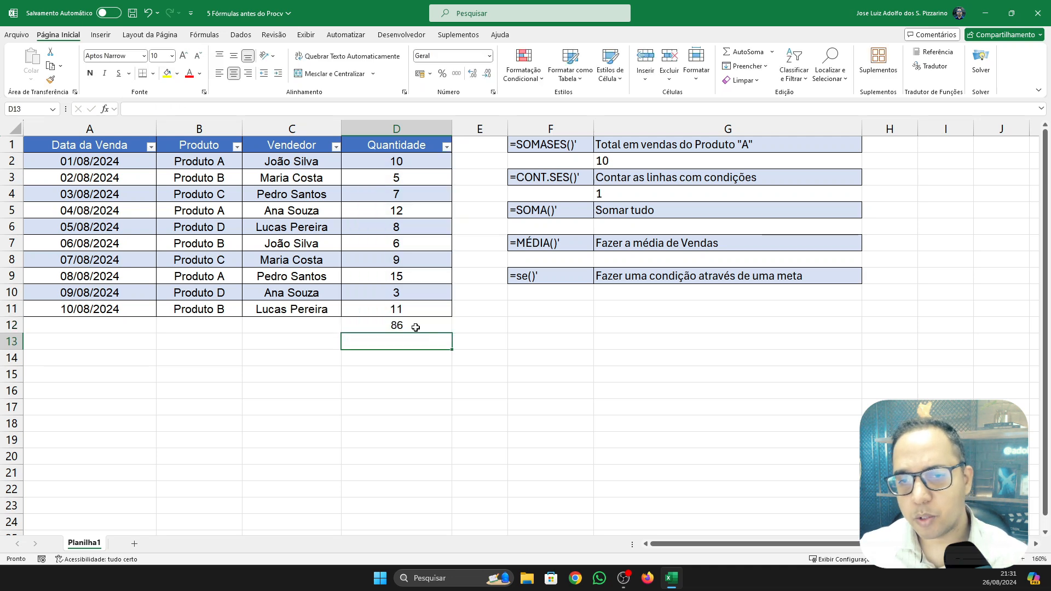
{"action": "left_click", "coordinate": [415, 327]}
{"action": "left_click", "coordinate": [635, 226]}
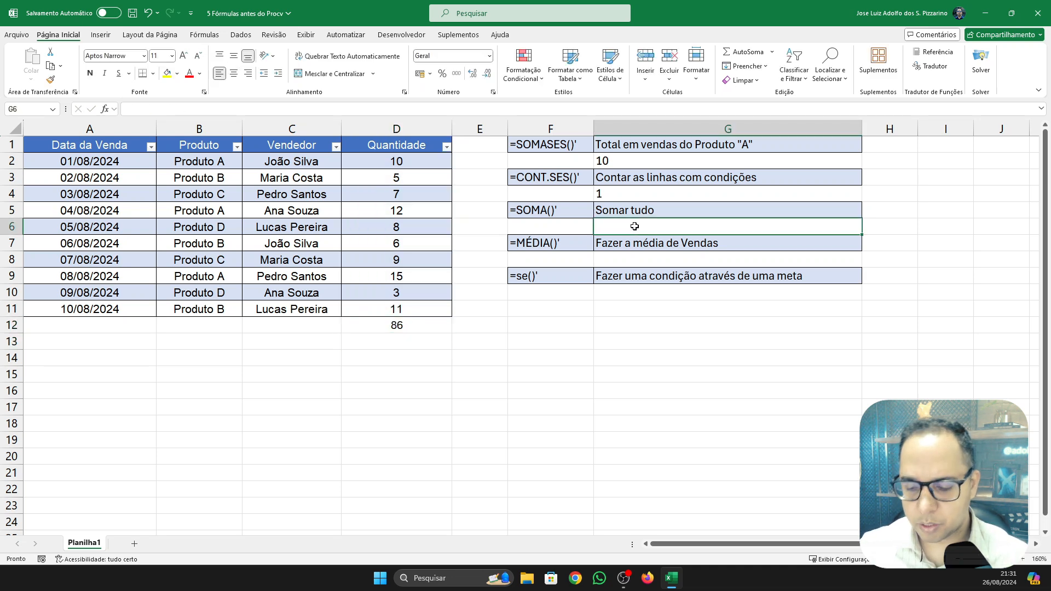
Enter a SOMA formula in G6 that totals D2:D11 and compare its result with D12
{"action": "type", "text": "=soma"}
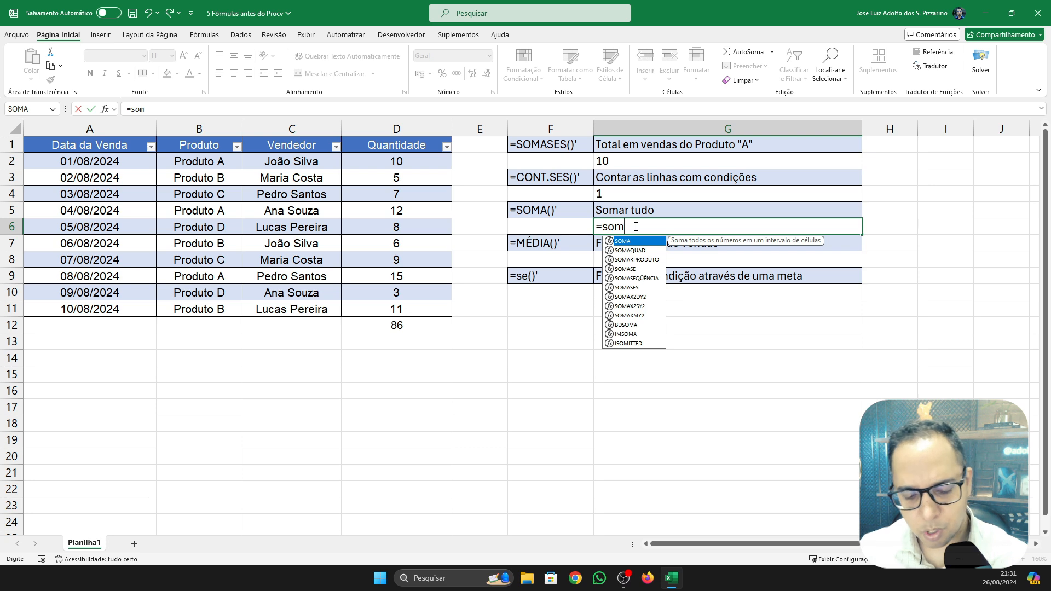
{"action": "key", "text": "Tab"}
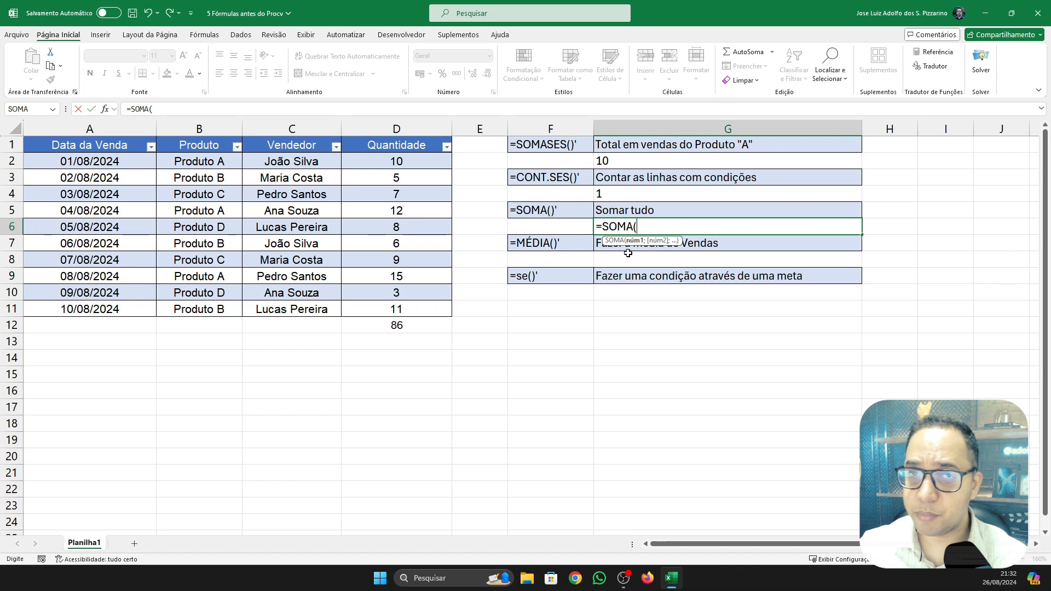
{"action": "left_click", "coordinate": [433, 167]}
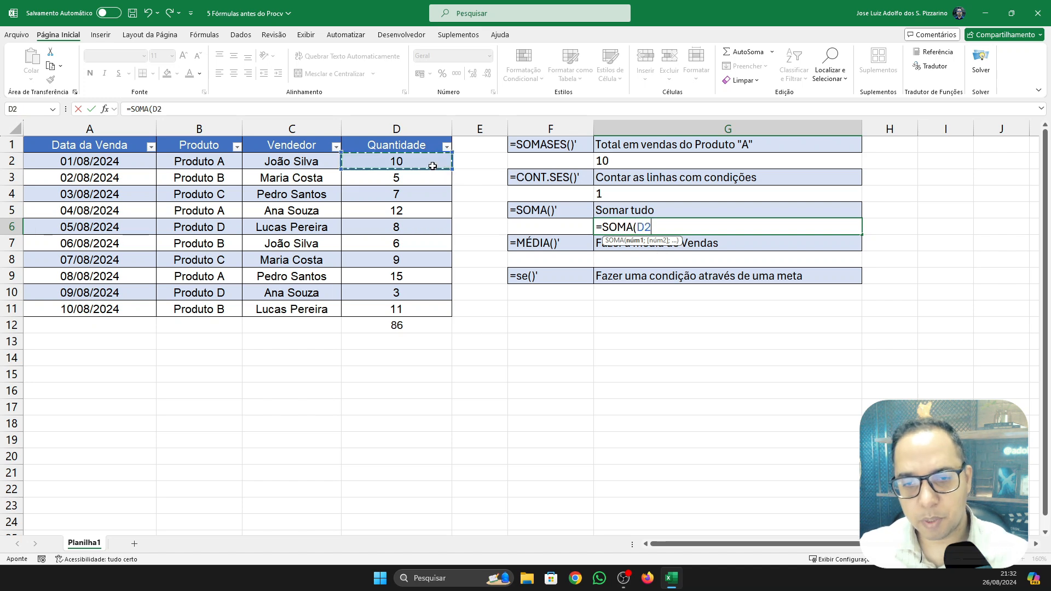
{"action": "key", "text": "ctrl+shift+Down"}
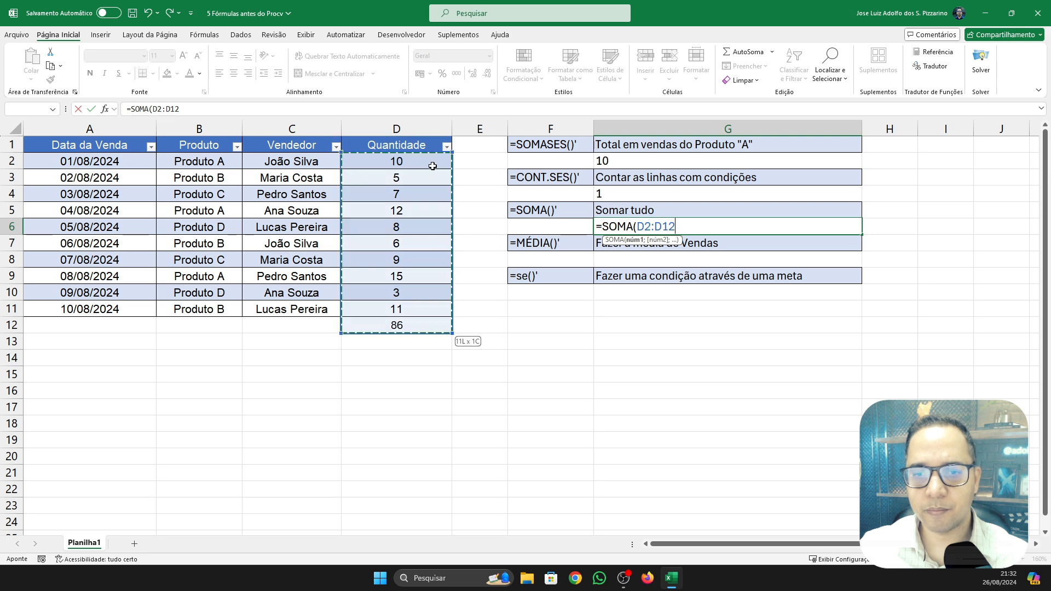
{"action": "key", "text": "ctrl+Up"}
{"action": "key", "text": "Down"}
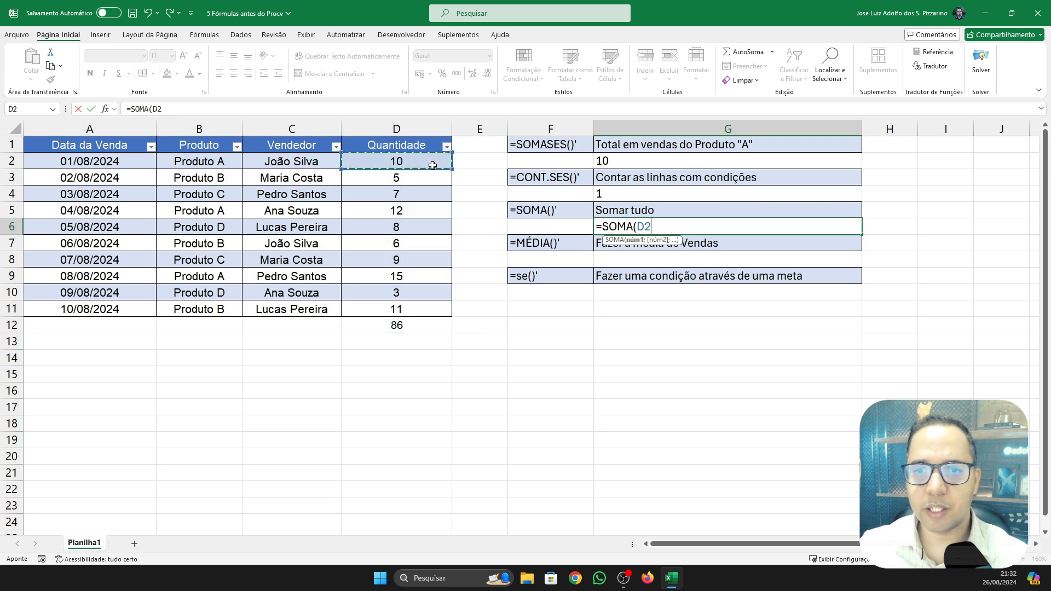
{"action": "left_click_drag", "start_coordinate": [433, 166], "coordinate": [430, 310]}
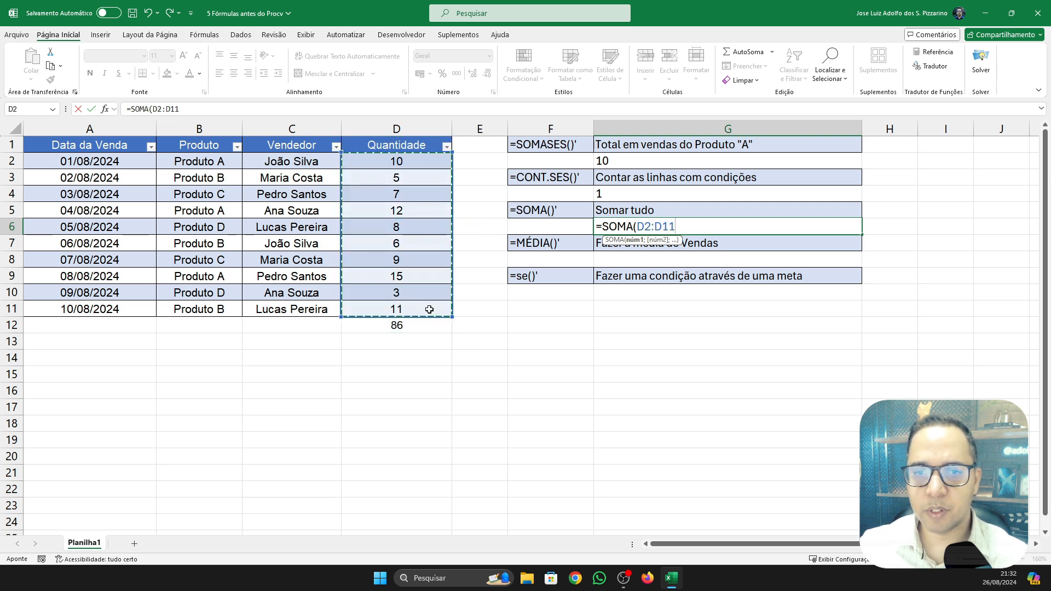
{"action": "type", "text": ")"}
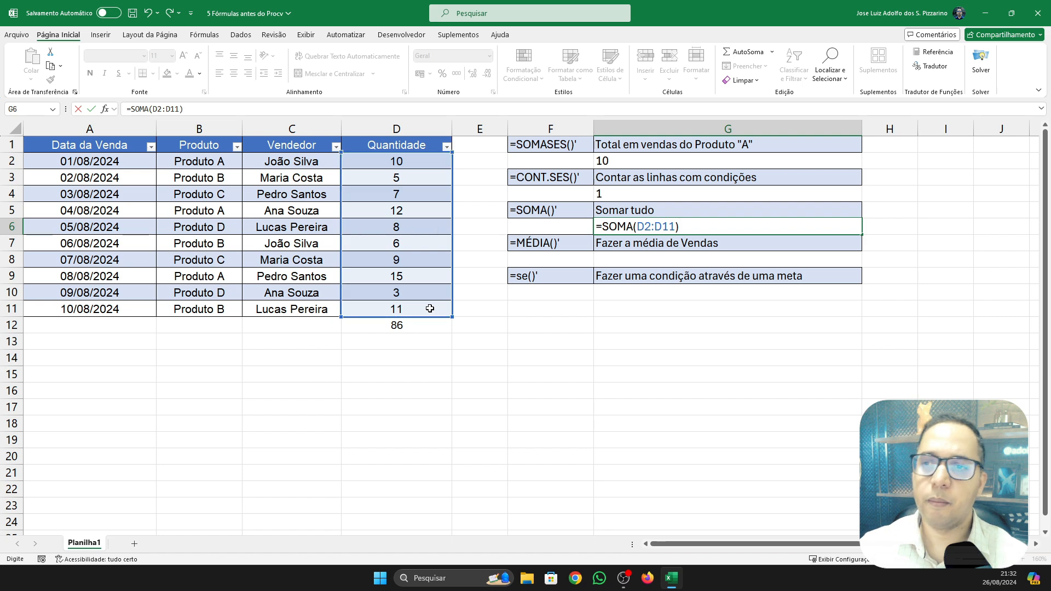
{"action": "key", "text": "Return"}
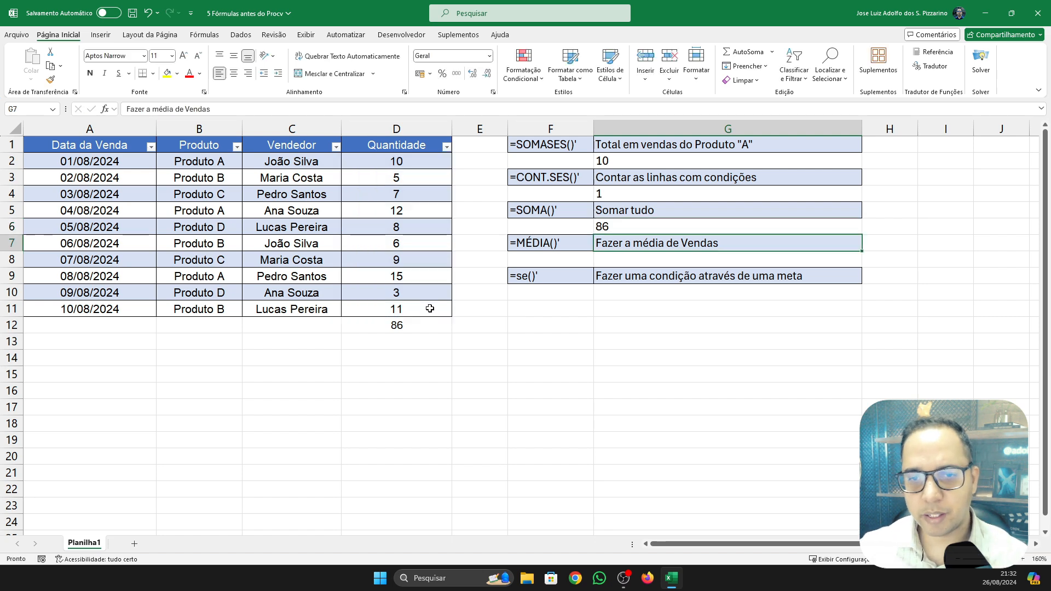
{"action": "left_click", "coordinate": [420, 325]}
{"action": "left_click", "coordinate": [670, 227]}
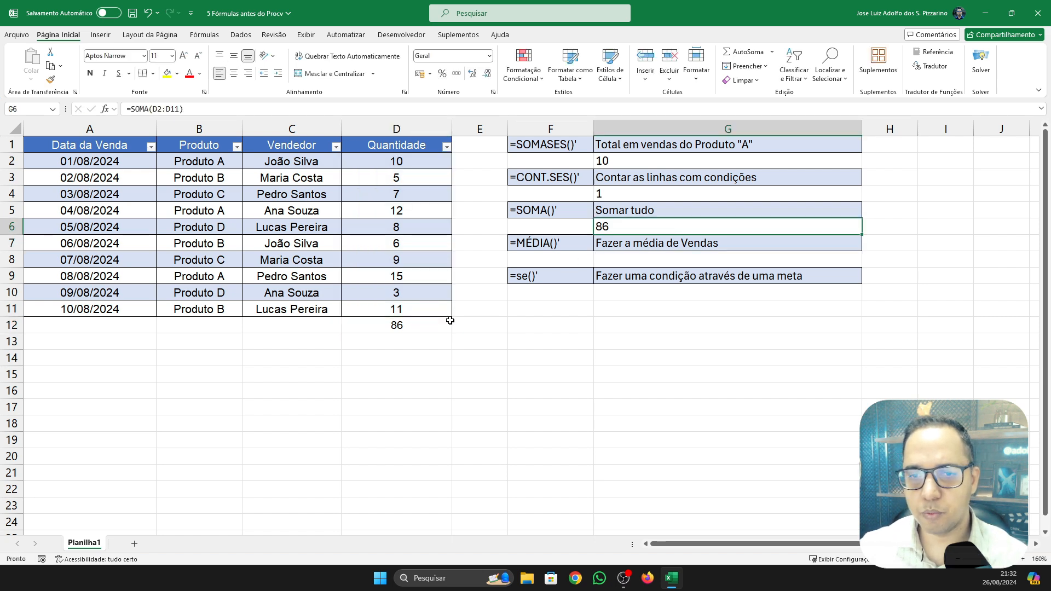
Enter a MÉDIA formula in G8 that averages the Quantidade values D2:D11
{"action": "left_click", "coordinate": [657, 260]}
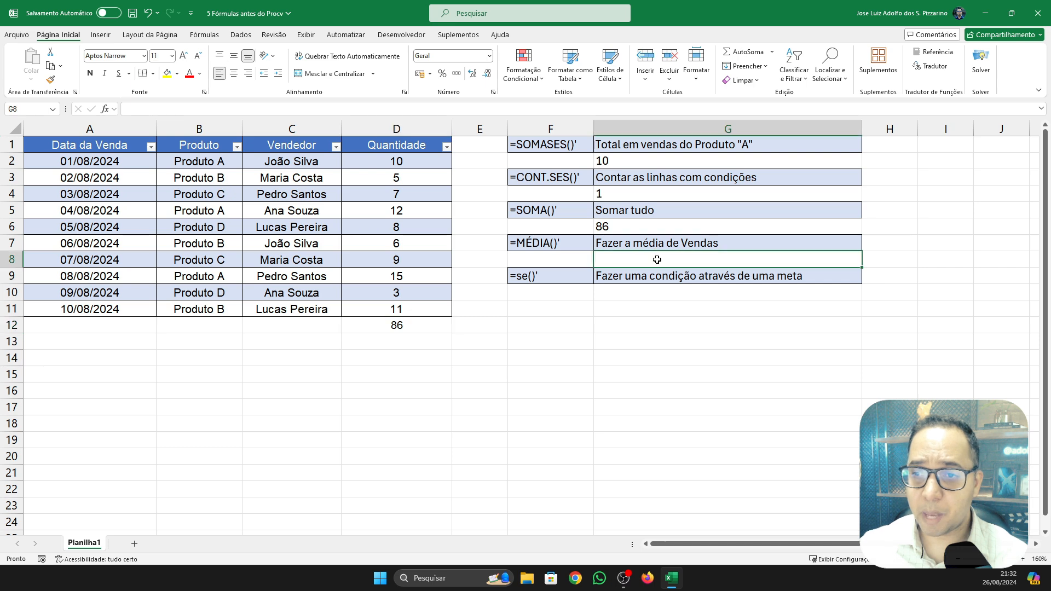
{"action": "type", "text": "="}
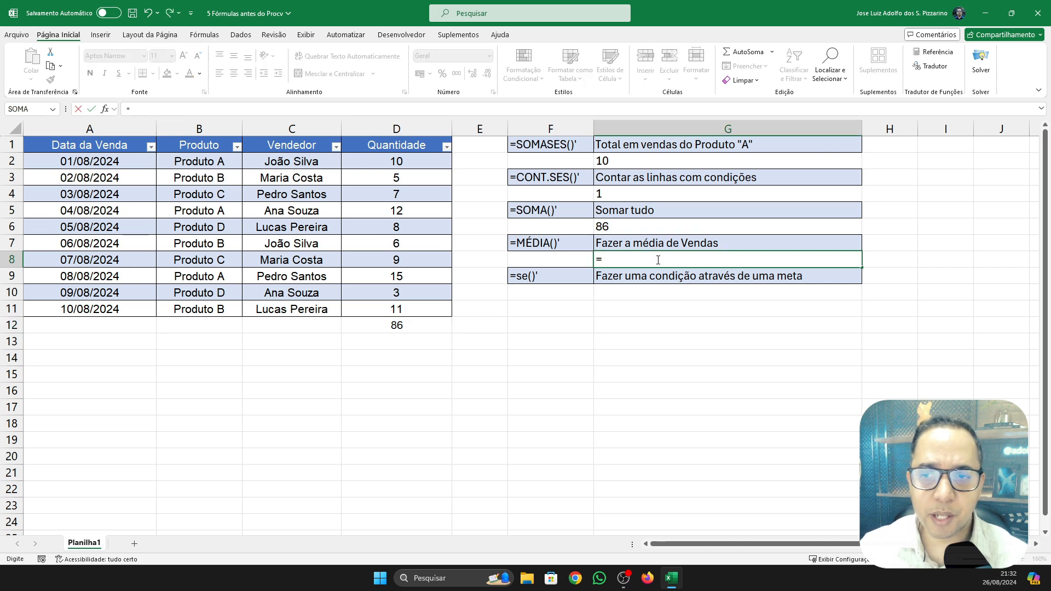
{"action": "type", "text": "MÉ"}
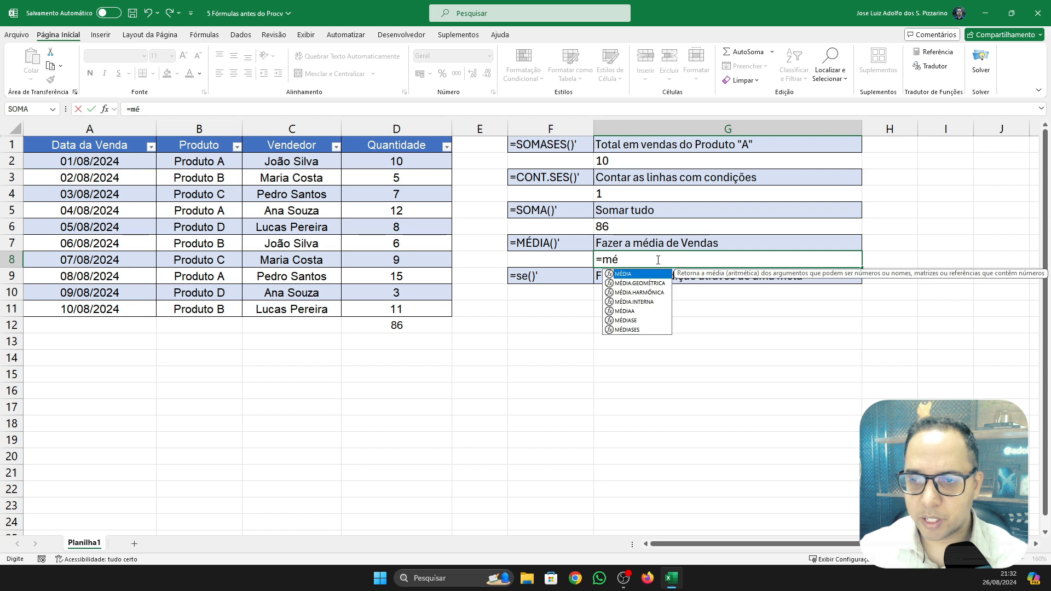
{"action": "key", "text": "Tab"}
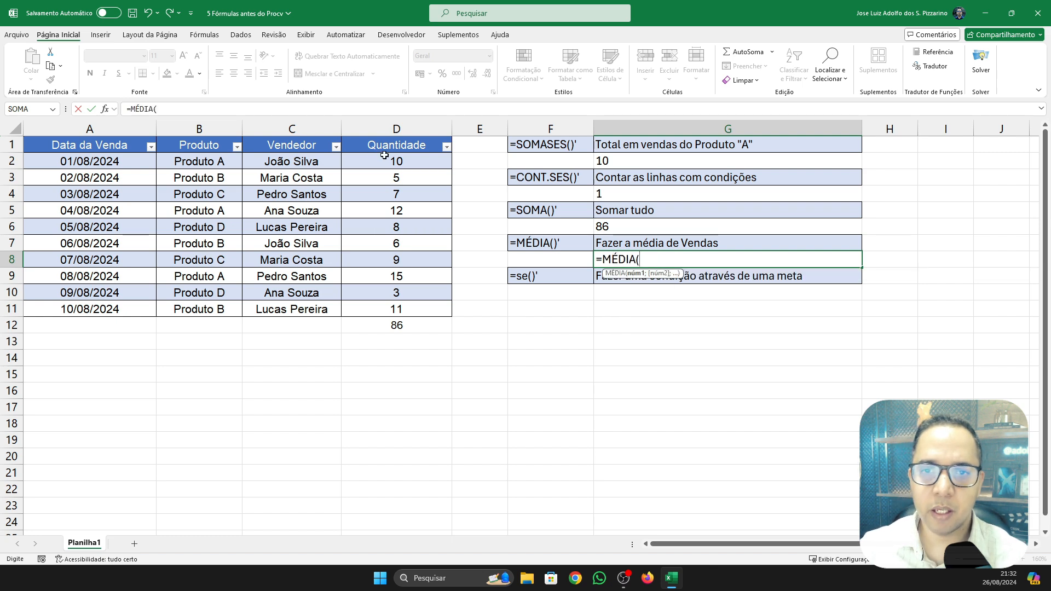
{"action": "left_click_drag", "start_coordinate": [383, 158], "coordinate": [421, 306]}
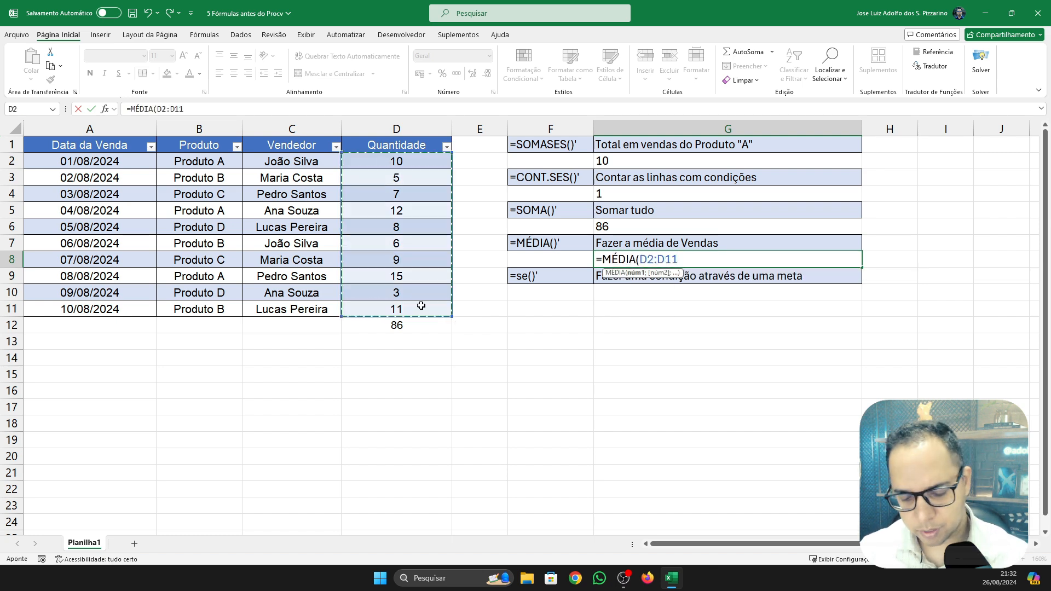
{"action": "type", "text": ")"}
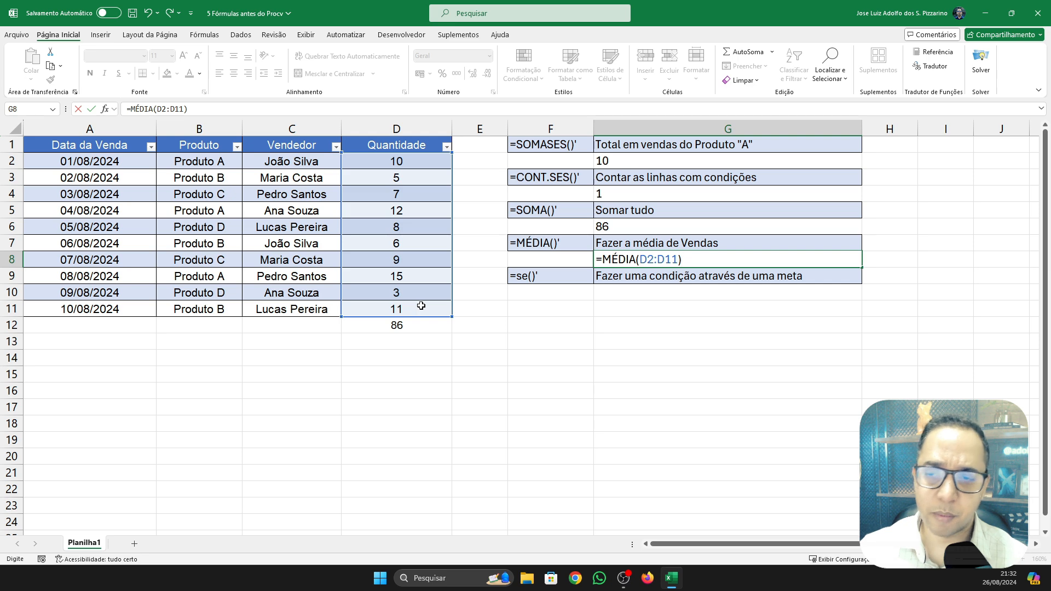
{"action": "key", "text": "Return"}
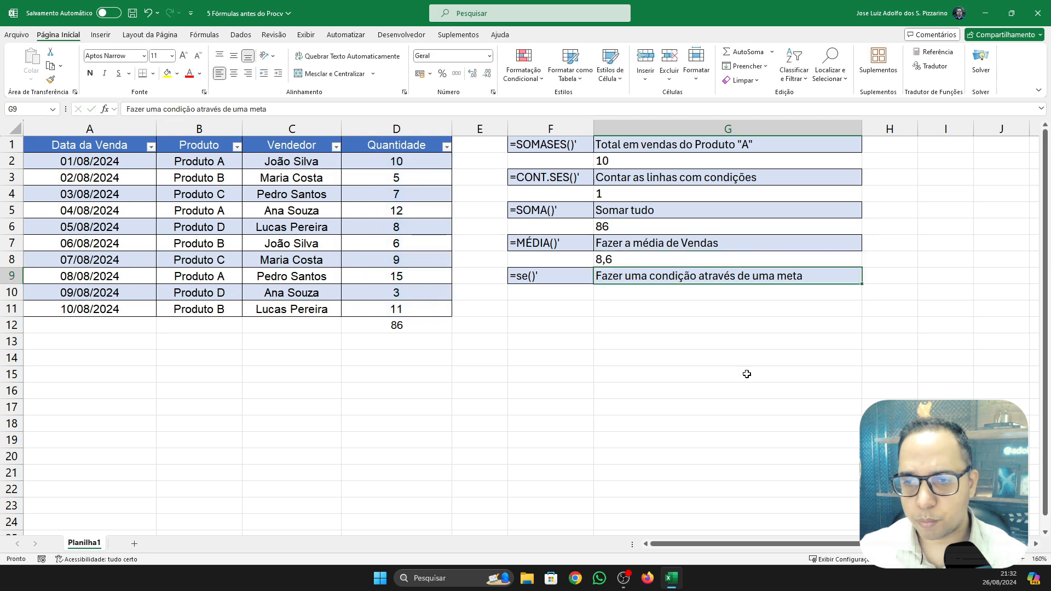
Check the average of the Quantidade values D2:D11 against the MÉDIA result in G8
{"action": "left_click_drag", "start_coordinate": [398, 163], "coordinate": [415, 308]}
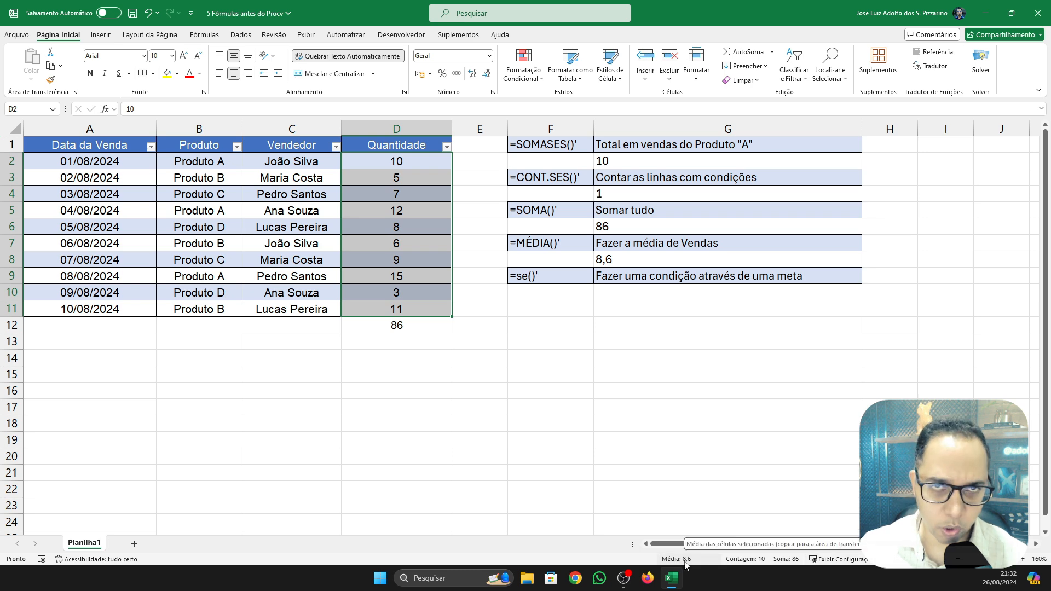
{"action": "left_click", "coordinate": [685, 391]}
{"action": "left_click", "coordinate": [686, 310]}
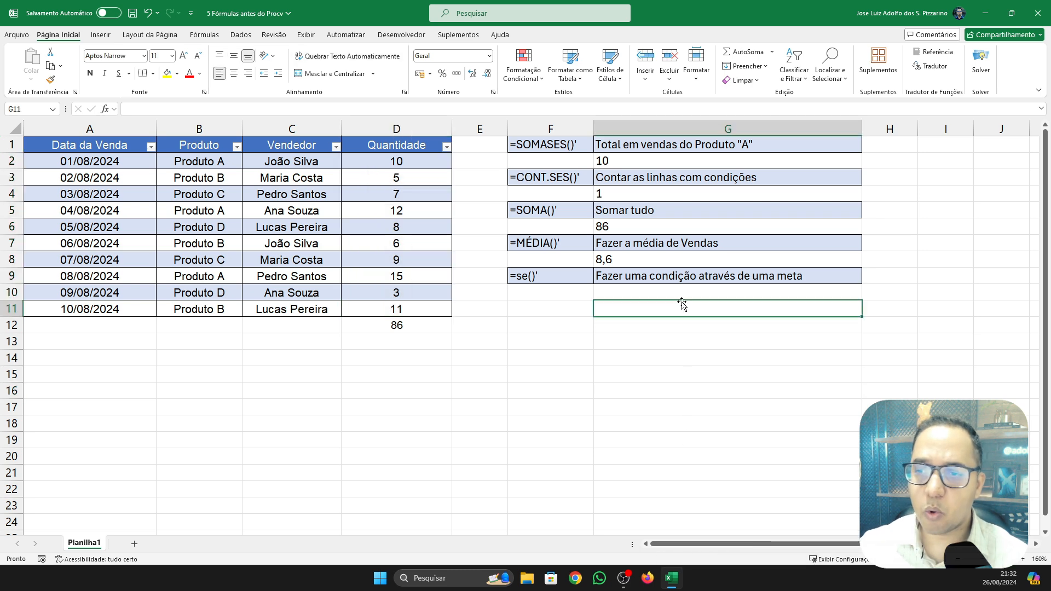
{"action": "left_click", "coordinate": [680, 297]}
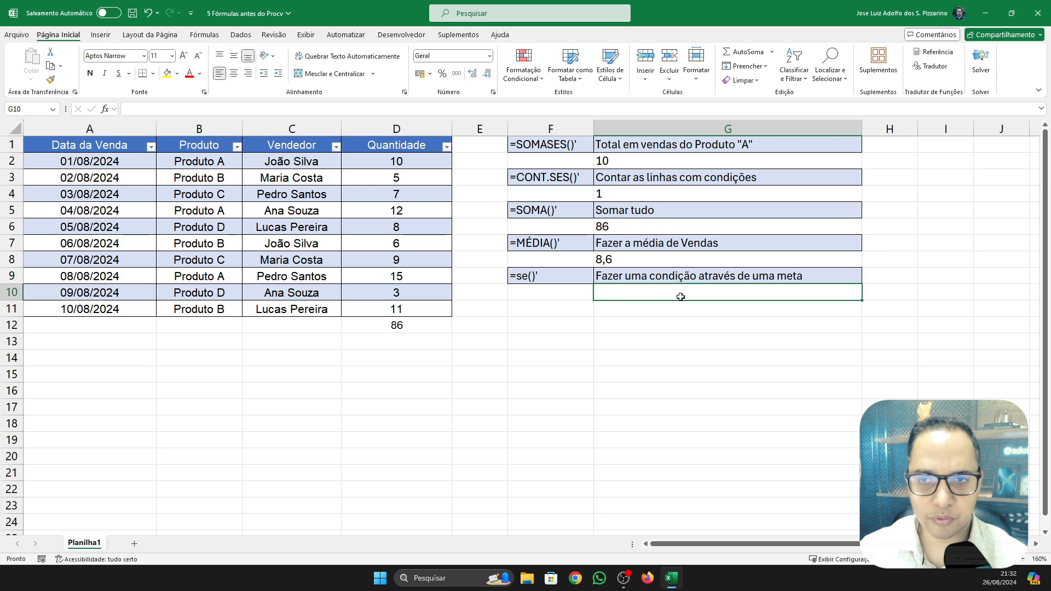
Insert a new column E directly after the Quantidade column
{"action": "left_click", "coordinate": [493, 129]}
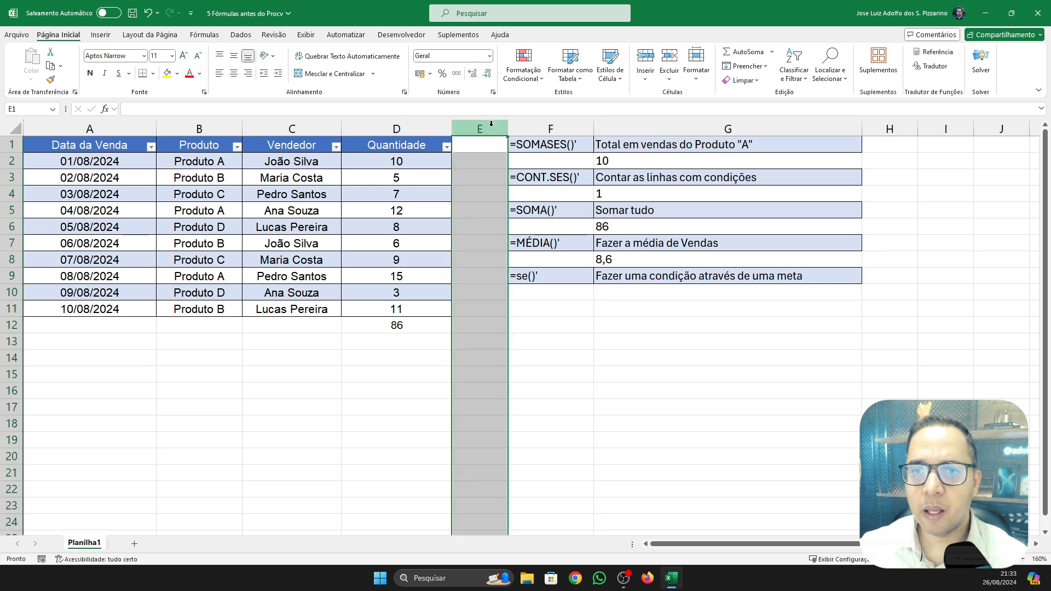
{"action": "right_click", "coordinate": [495, 131]}
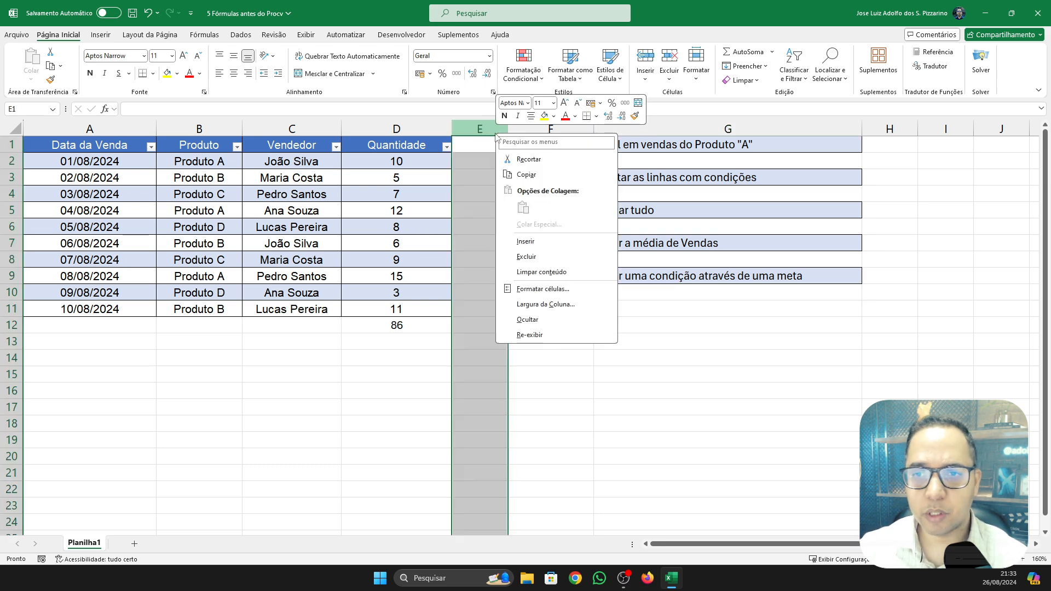
{"action": "left_click", "coordinate": [585, 242]}
{"action": "left_click", "coordinate": [655, 357]}
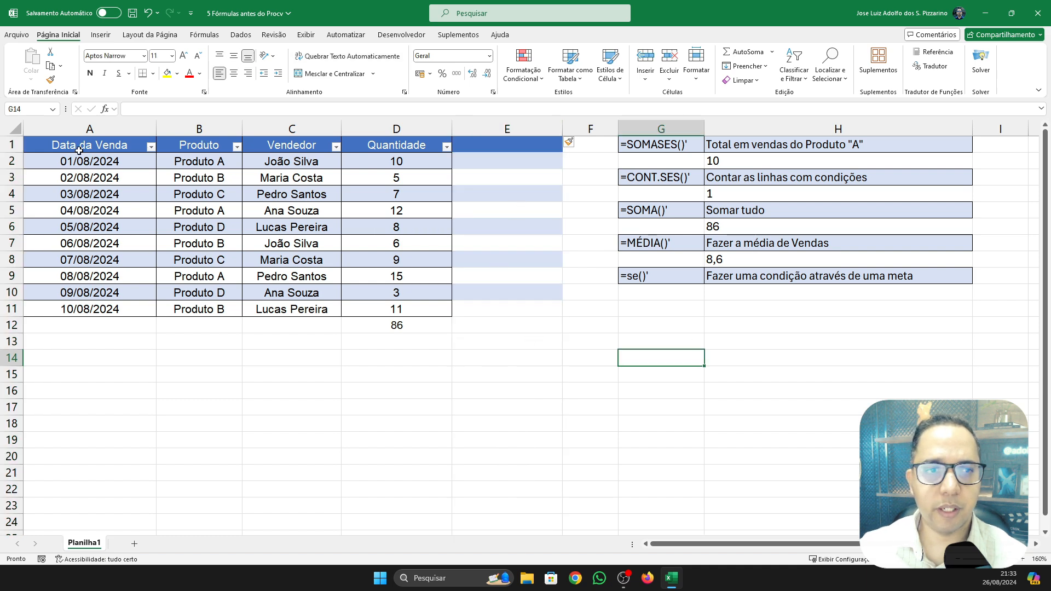
Copy the table formatting of A1:B11 onto C1:E11 with Format Painter
{"action": "left_click_drag", "start_coordinate": [78, 149], "coordinate": [233, 305]}
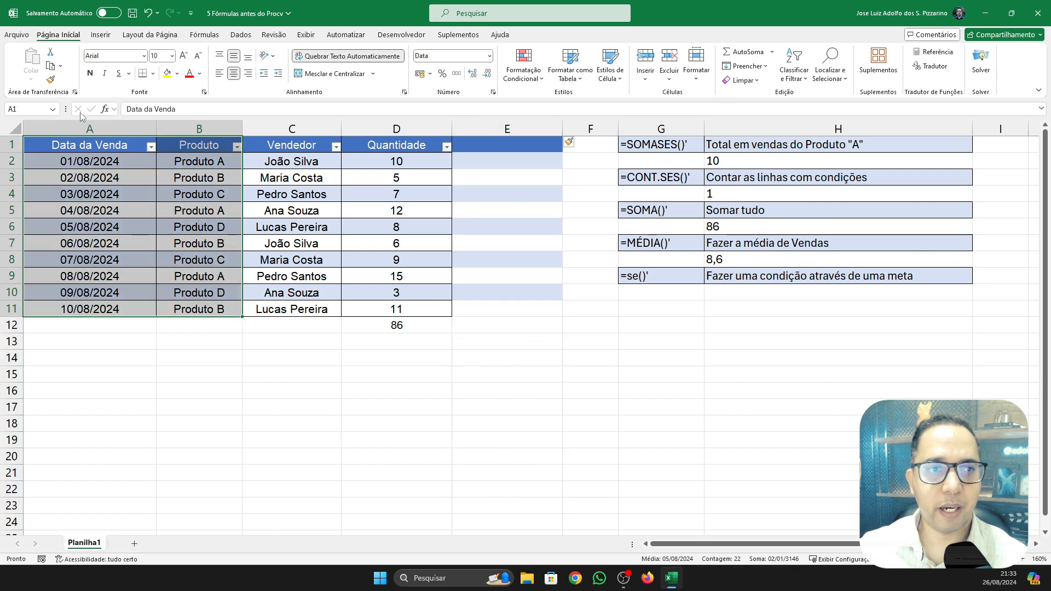
{"action": "left_click", "coordinate": [49, 79]}
{"action": "left_click", "coordinate": [277, 143]}
{"action": "mouse_move", "coordinate": [276, 143]}
{"action": "left_mouse_down"}
{"action": "mouse_move", "coordinate": [511, 286]}
{"action": "mouse_move", "coordinate": [527, 310]}
{"action": "left_mouse_up"}
{"action": "left_click", "coordinate": [642, 430]}
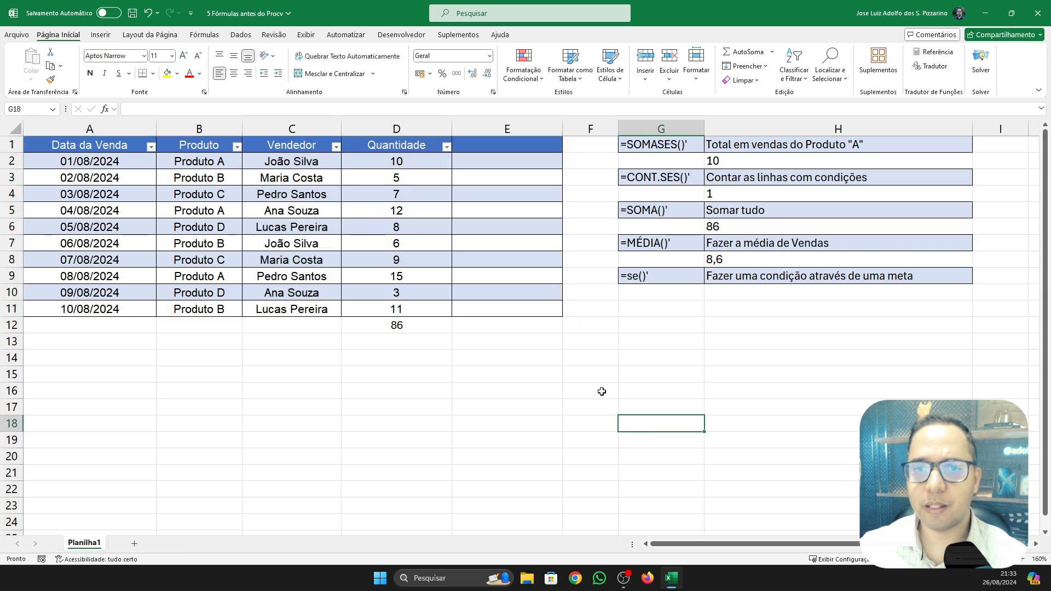
Enter the header "Análise da Meta" in cell E1
{"action": "left_click", "coordinate": [516, 147]}
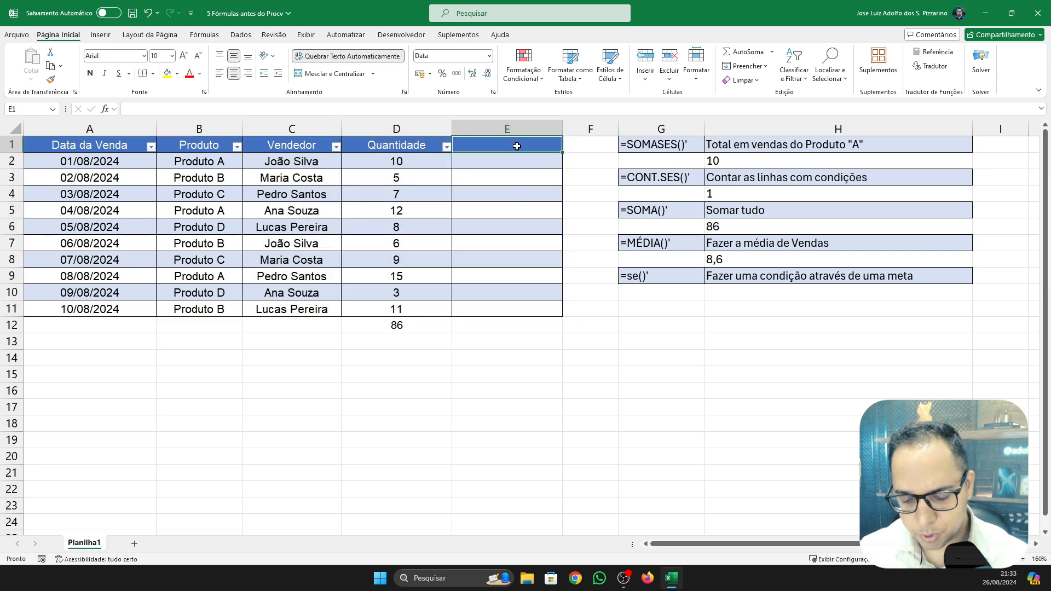
{"action": "type", "text": "An"}
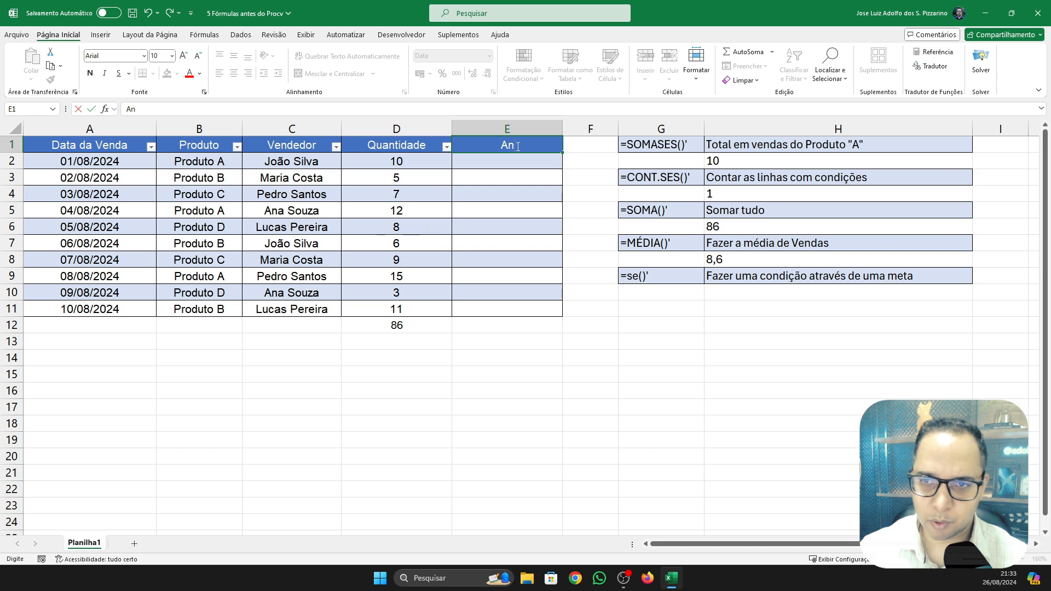
{"action": "type", "text": "a"}
{"action": "key", "text": "BackSpace"}
{"action": "key", "text": "BackSpace"}
{"action": "key", "text": "BackSpace"}
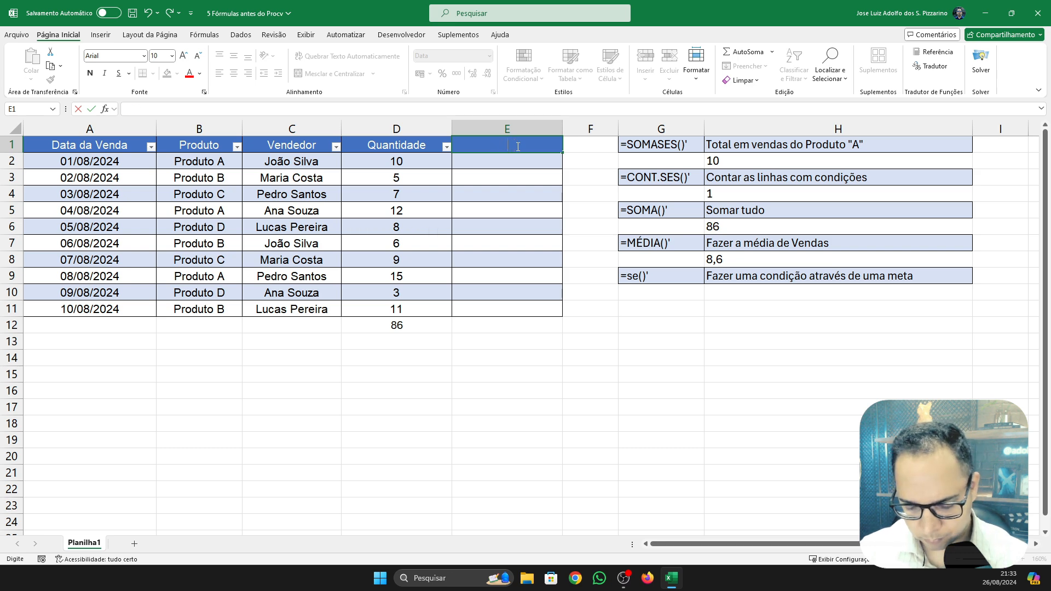
{"action": "type", "text": "Análise da "}
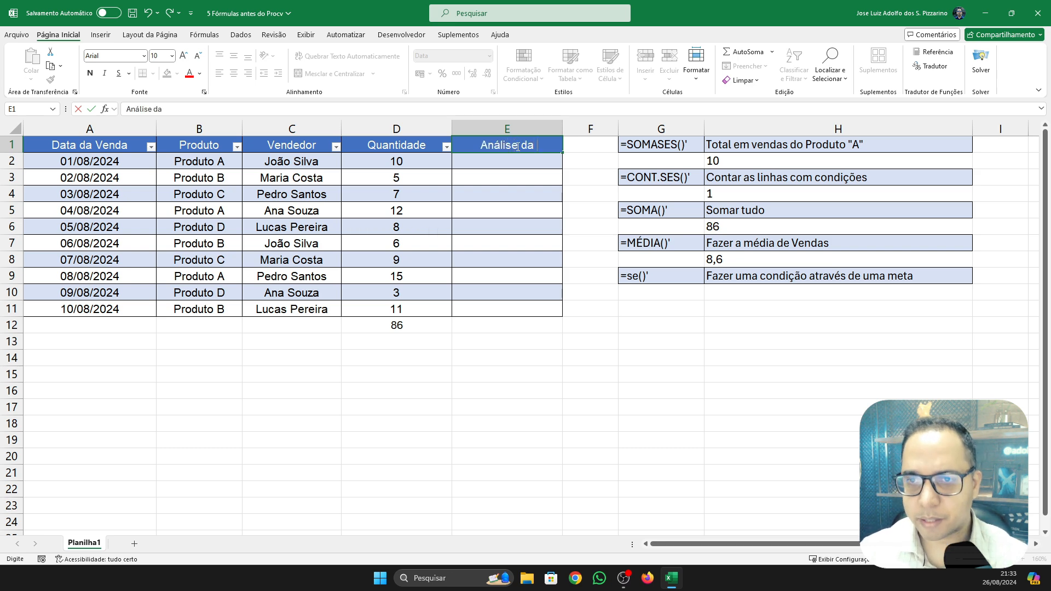
{"action": "type", "text": "Meta"}
{"action": "key", "text": "Return"}
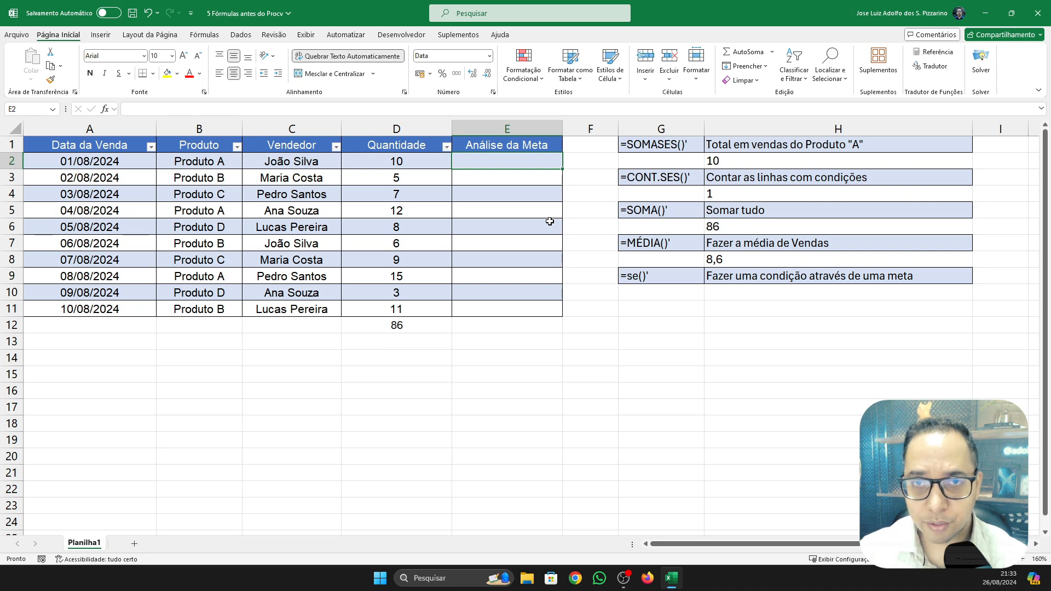
Start an SE formula in E2 with the logical test D2>=5
{"action": "type", "text": "="}
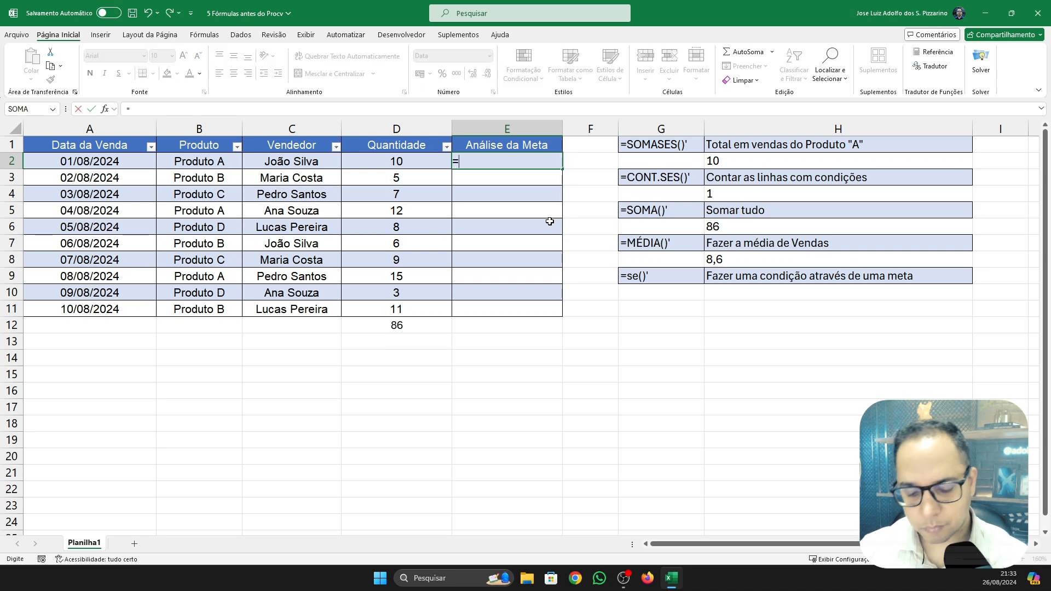
{"action": "type", "text": "se"}
{"action": "key", "text": "Tab"}
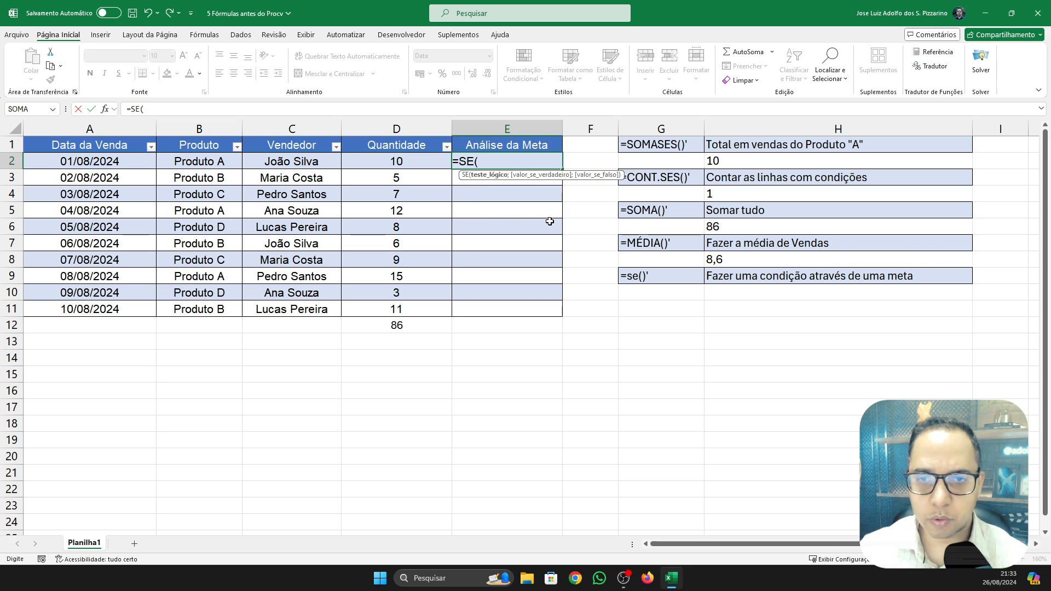
{"action": "left_click", "coordinate": [358, 160]}
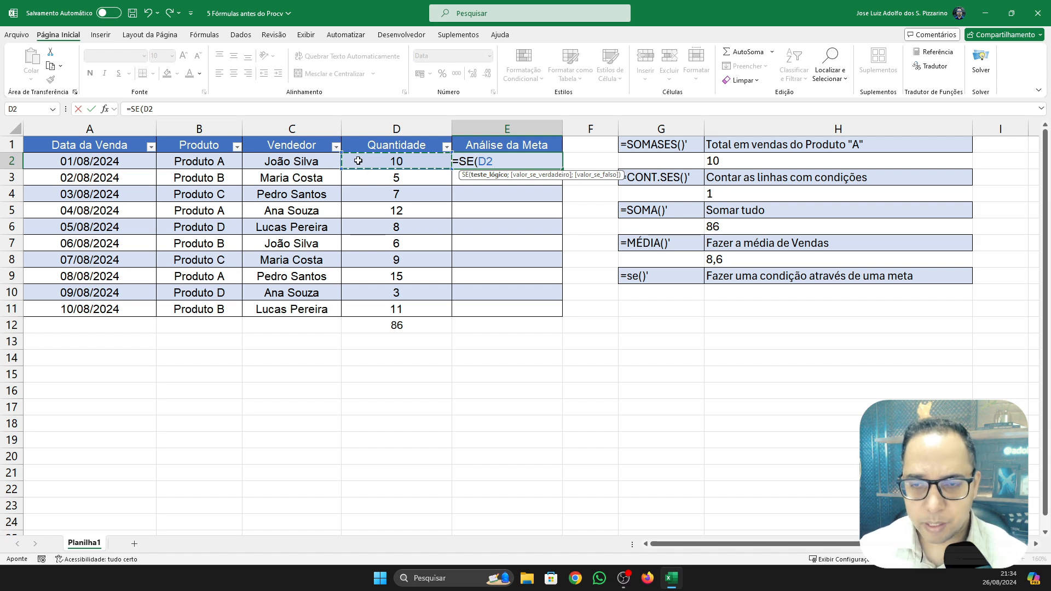
{"action": "type", "text": ">="}
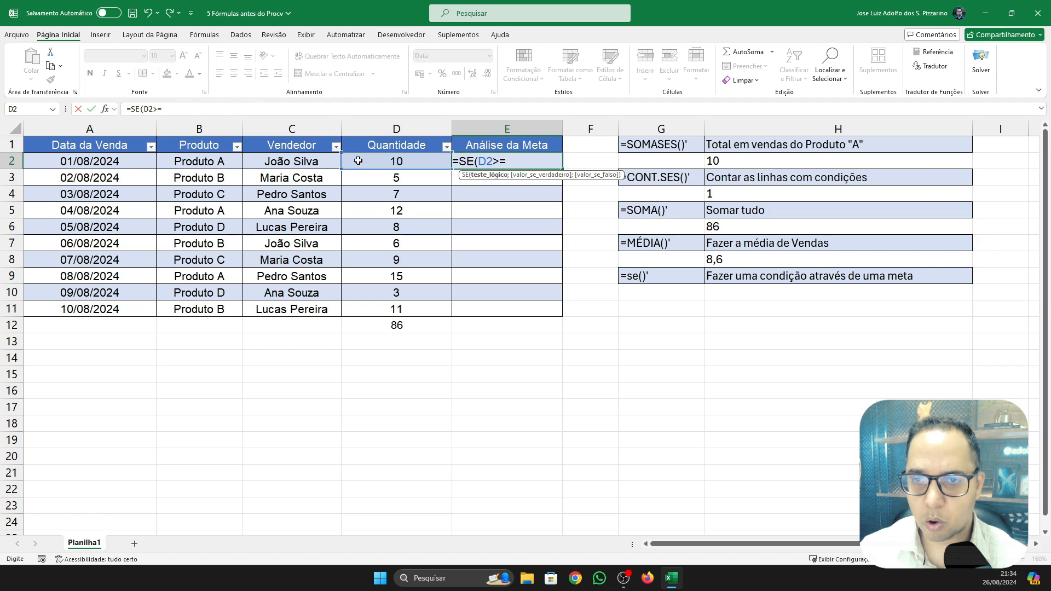
{"action": "type", "text": "5"}
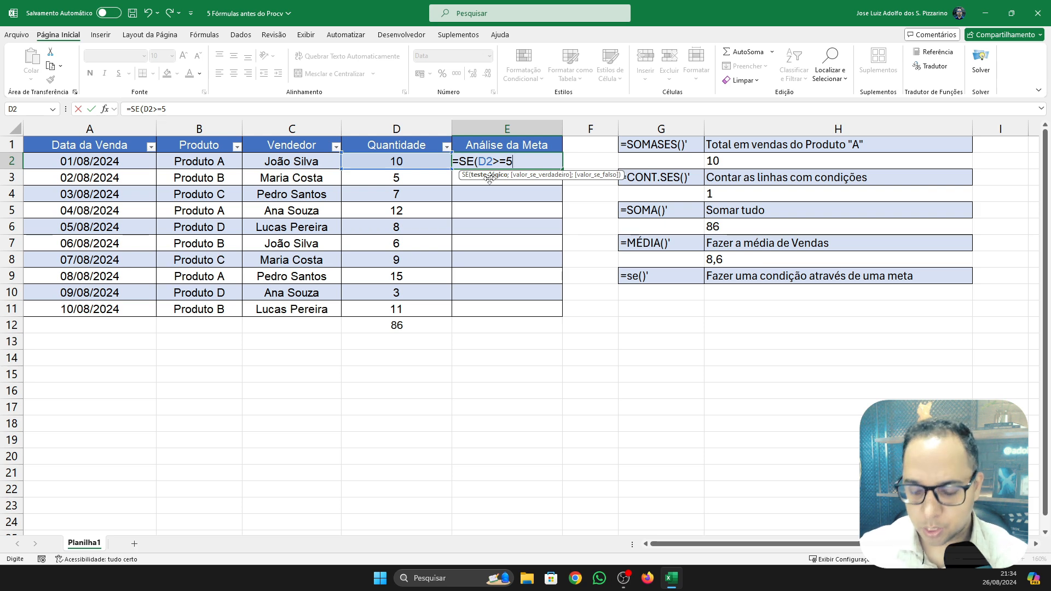
{"action": "type", "text": ";"}
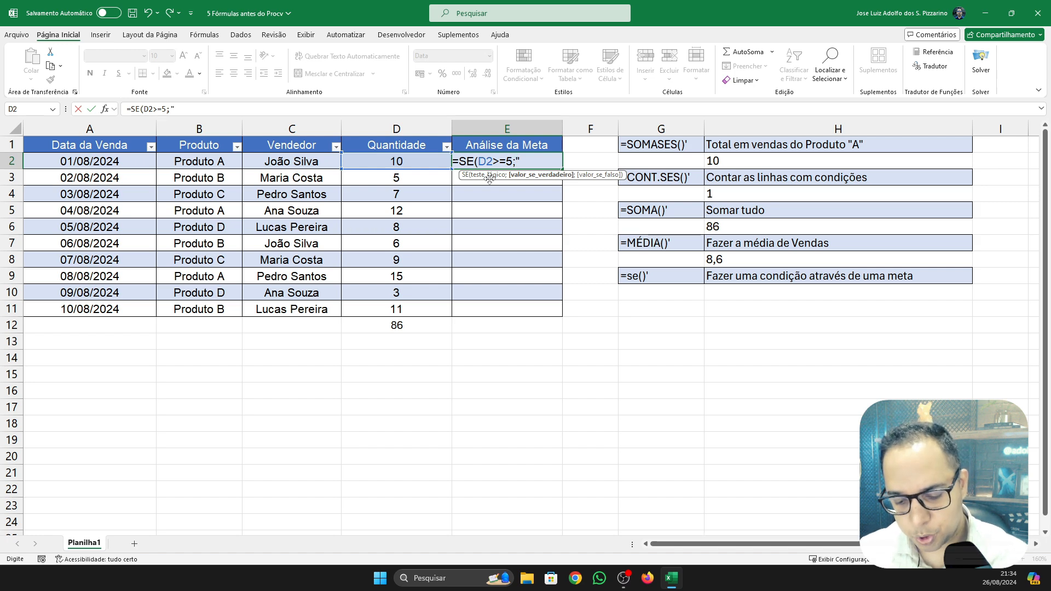
Complete the SE formula in E2 with "Atingiu a meta" as the true value and "Não atingiu a meta" as the false value
{"action": "type", "text": "Atingiu a "}
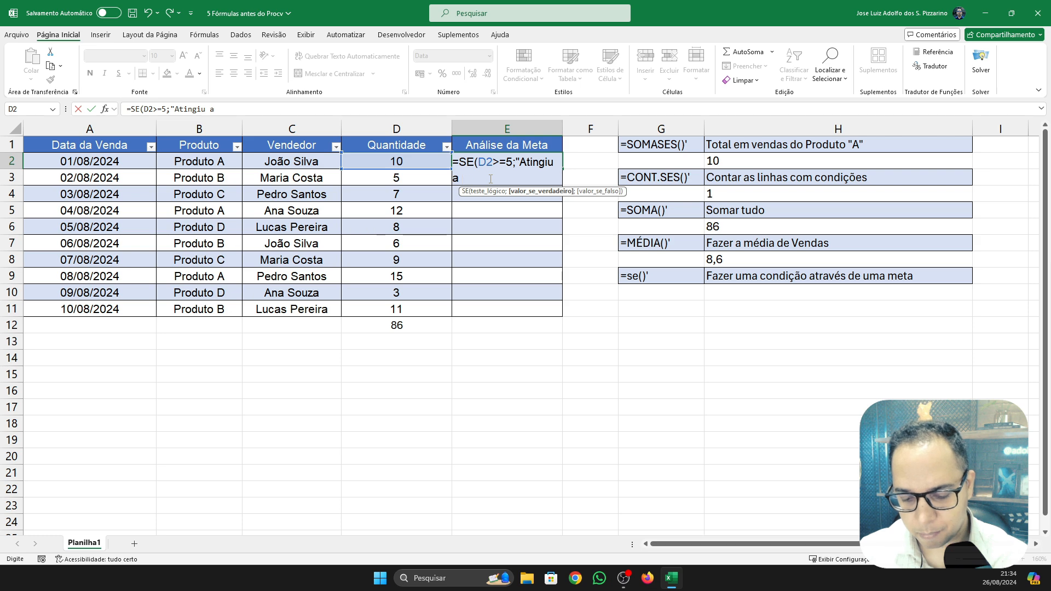
{"action": "type", "text": "meta\""}
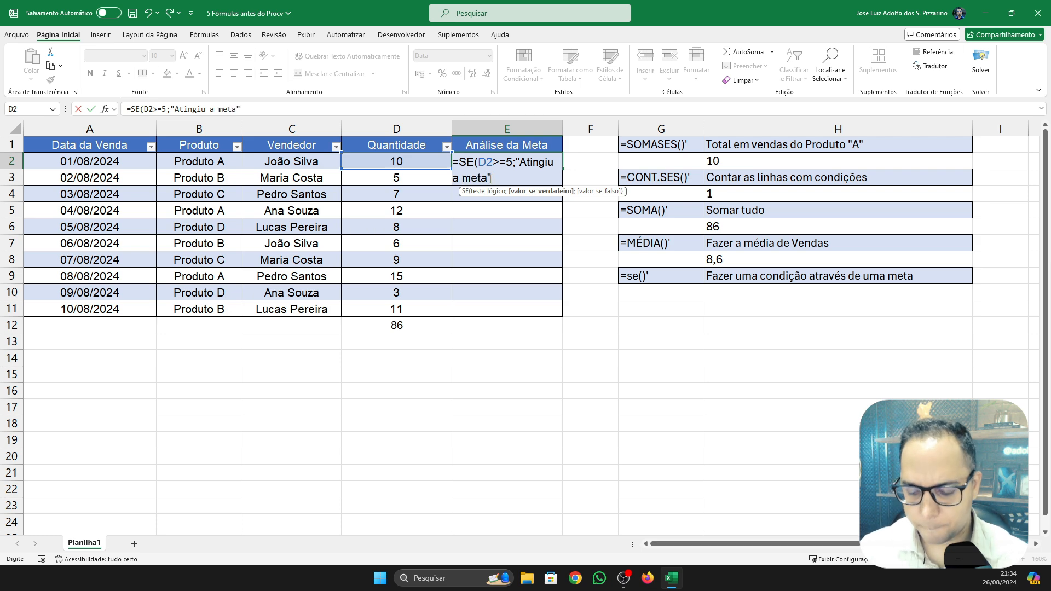
{"action": "type", "text": ";"}
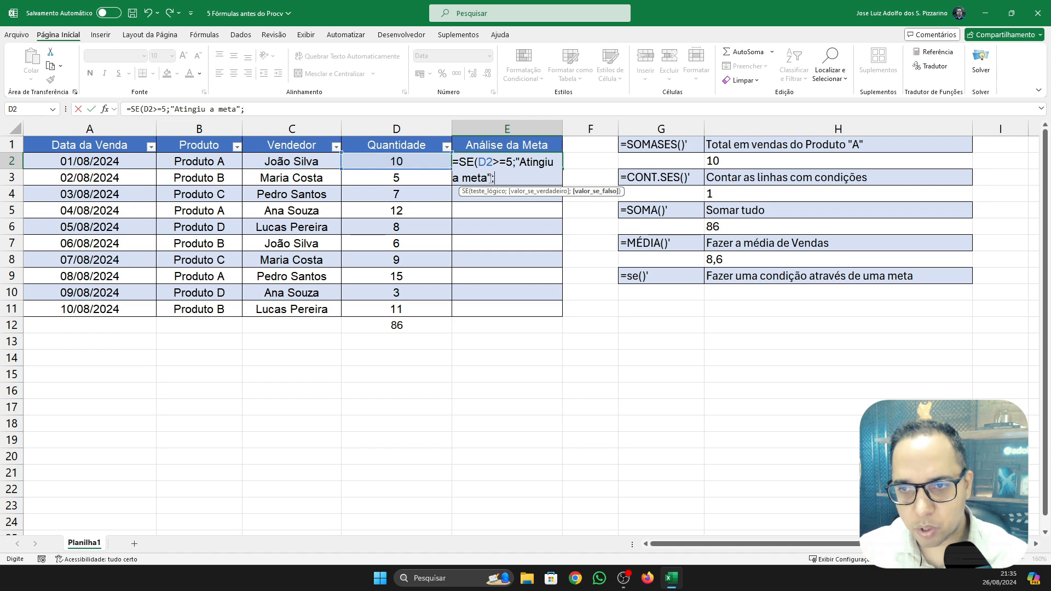
{"action": "type", "text": "\""}
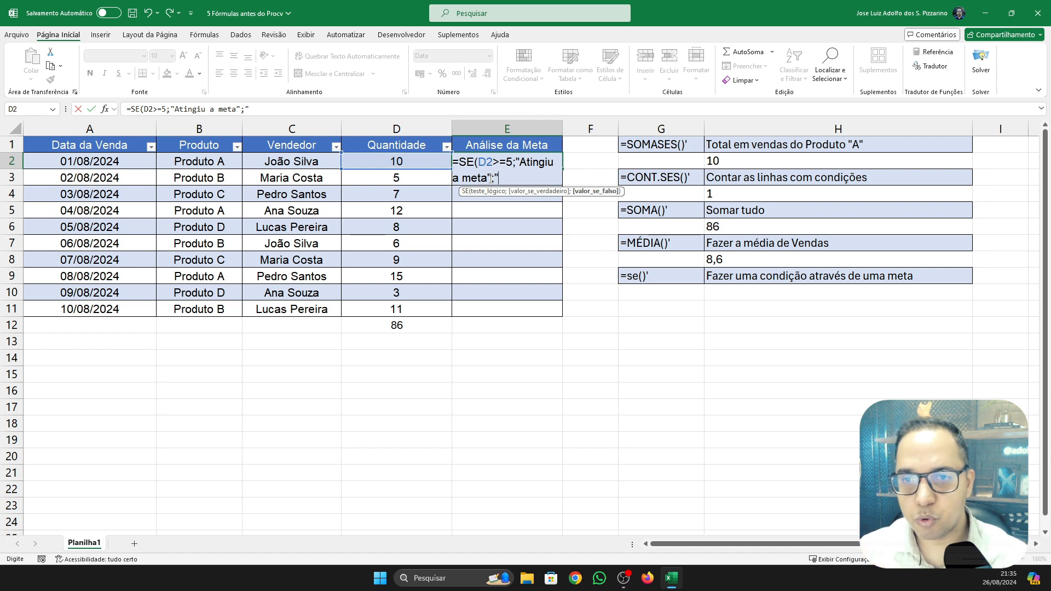
{"action": "type", "text": "Não "}
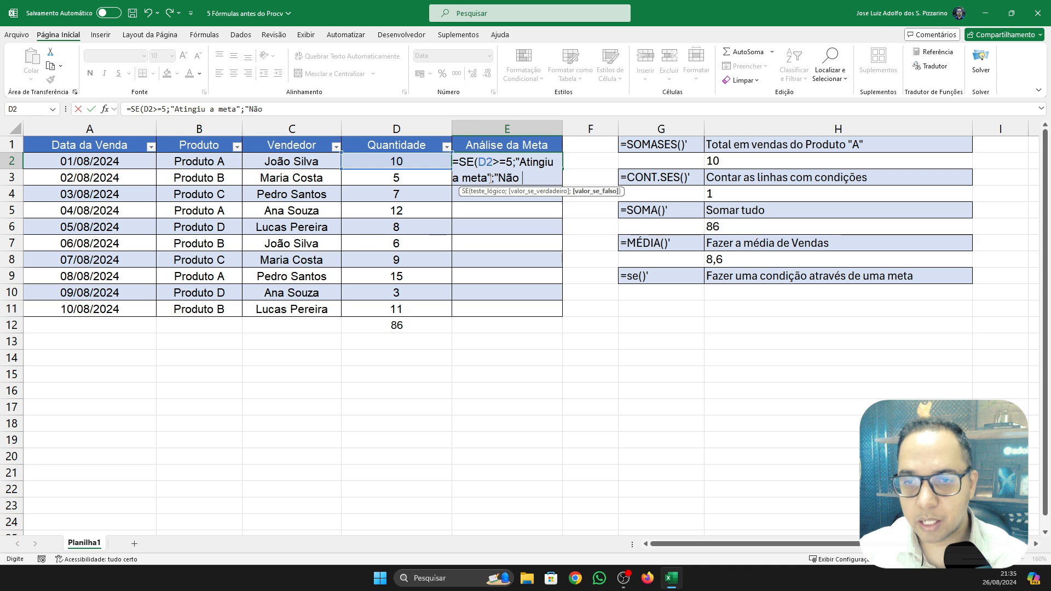
{"action": "type", "text": "atin"}
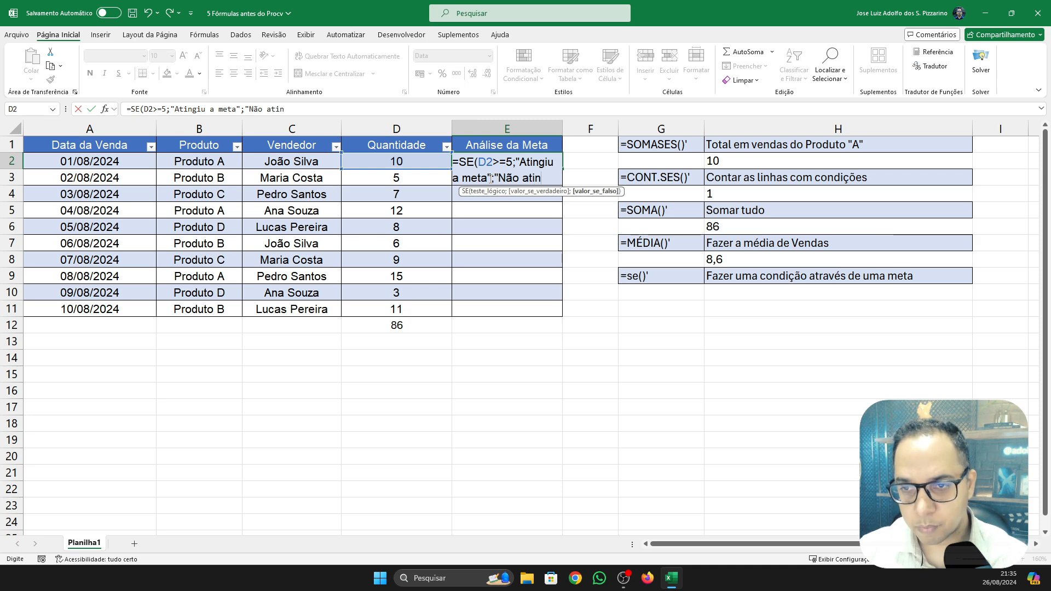
{"action": "type", "text": "giu a meta"}
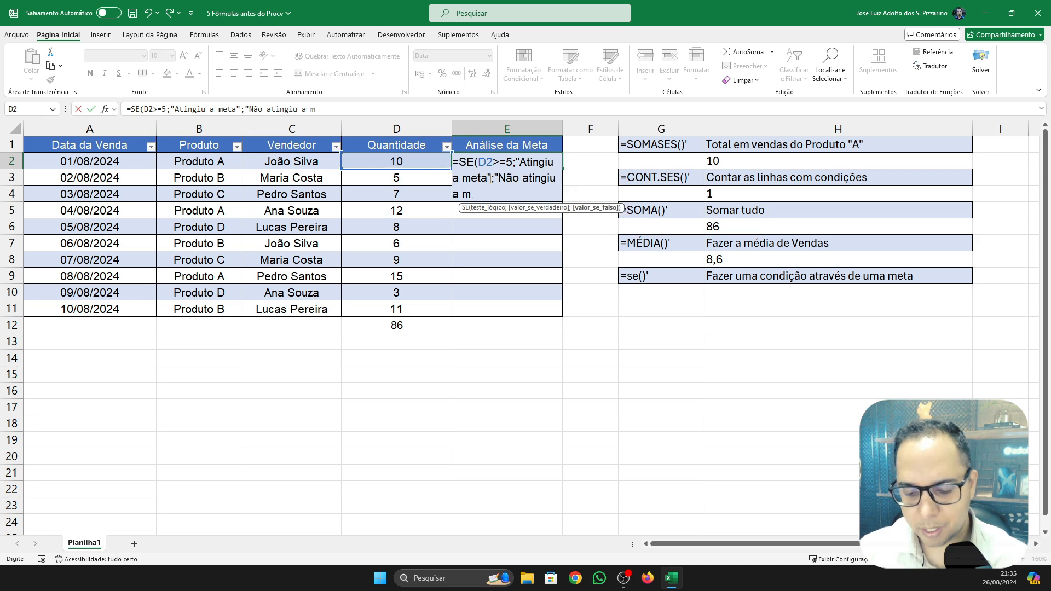
{"action": "type", "text": "\""}
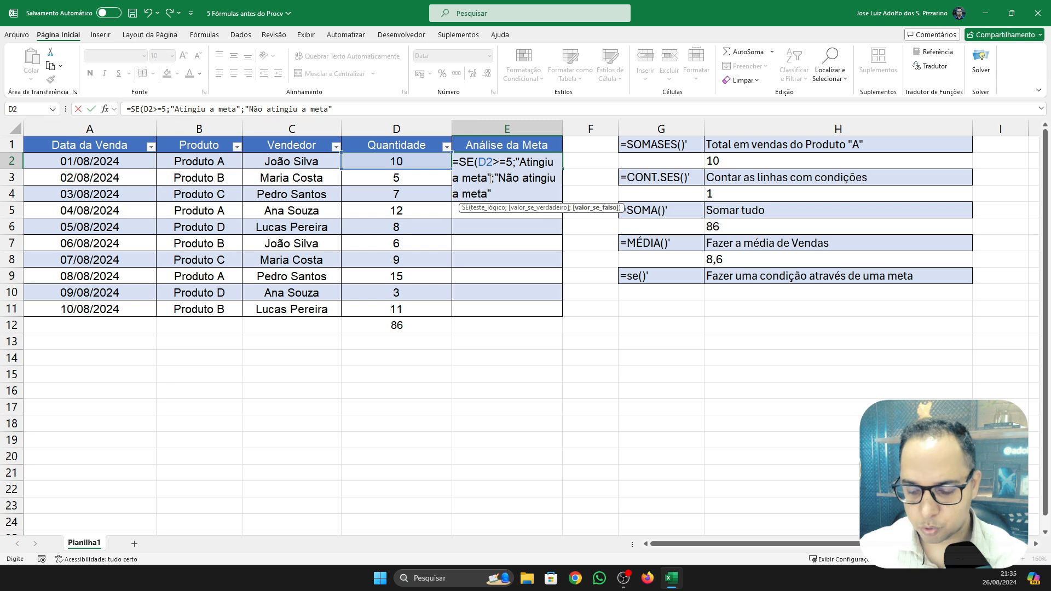
{"action": "type", "text": ")"}
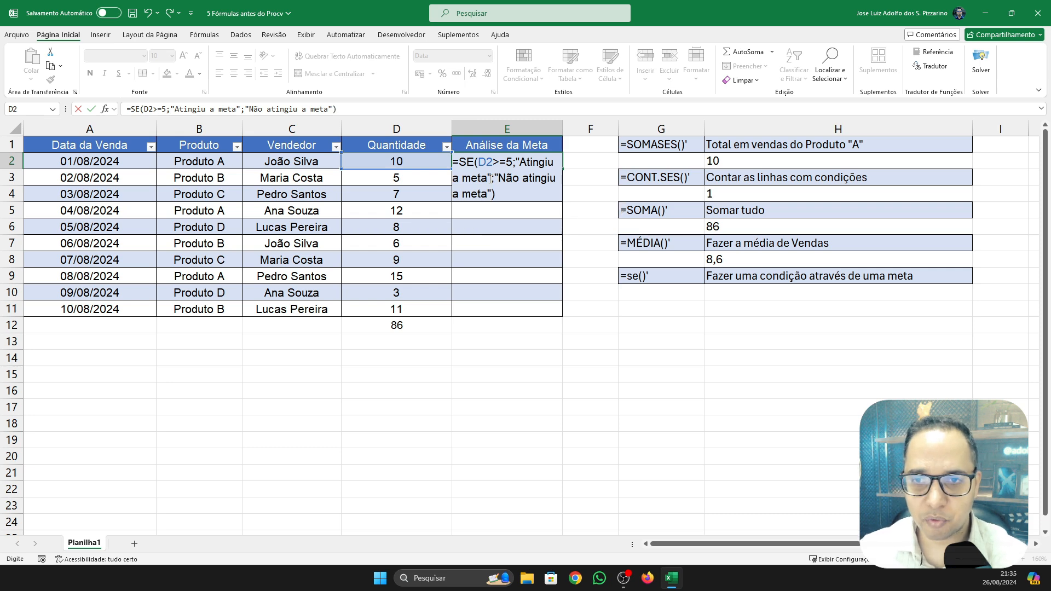
{"action": "key", "text": "Return"}
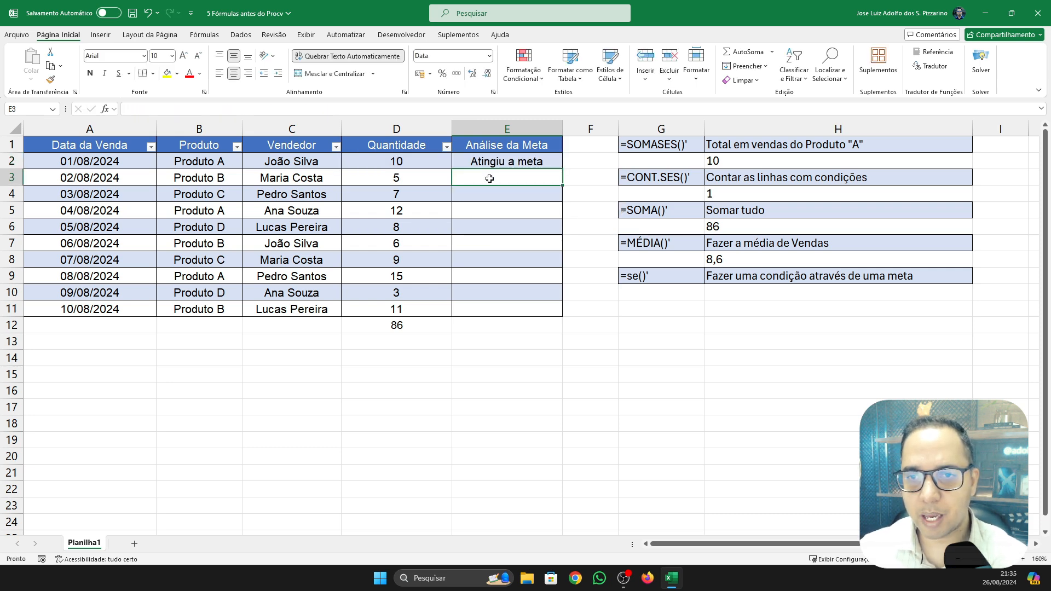
Copy the SE formula from E2 and paste only the formula into E3:E11 with Paste Special
{"action": "left_click", "coordinate": [398, 161]}
{"action": "left_click", "coordinate": [492, 161]}
{"action": "key", "text": "ctrl+c"}
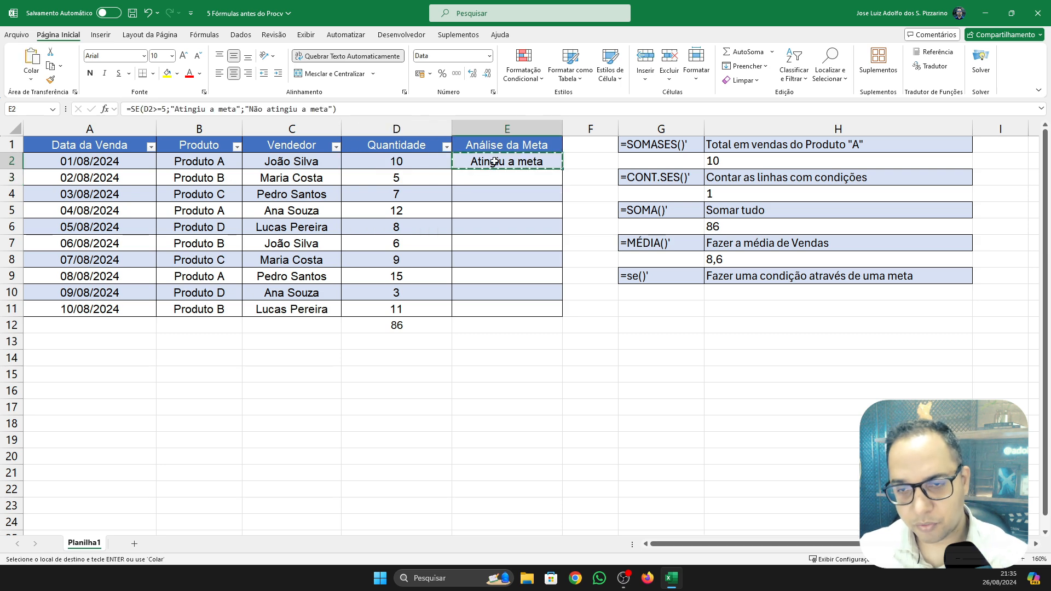
{"action": "left_click_drag", "start_coordinate": [500, 176], "coordinate": [514, 307]}
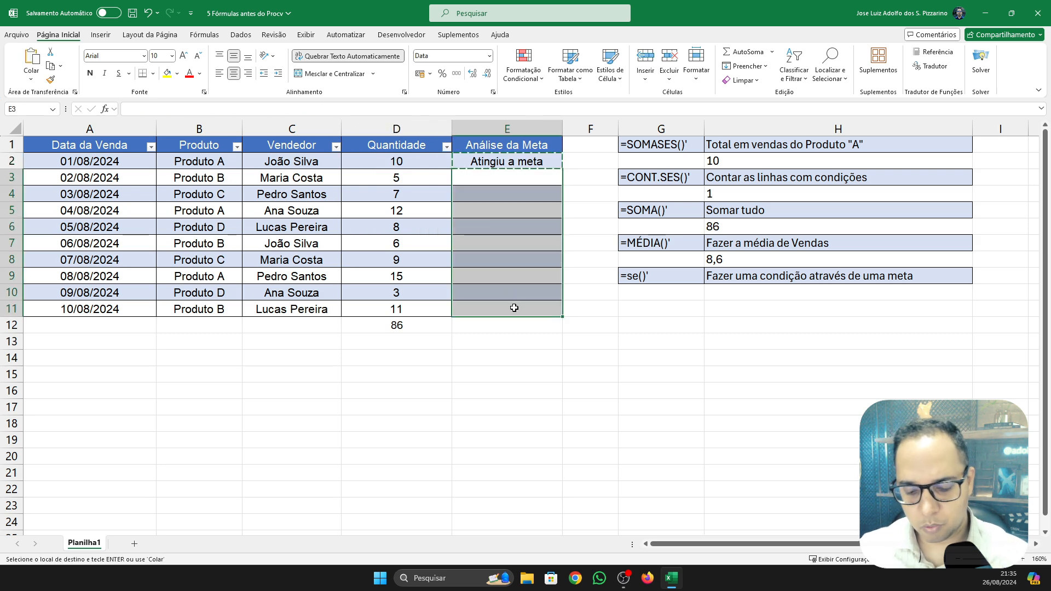
{"action": "key", "text": "ctrl+alt+v"}
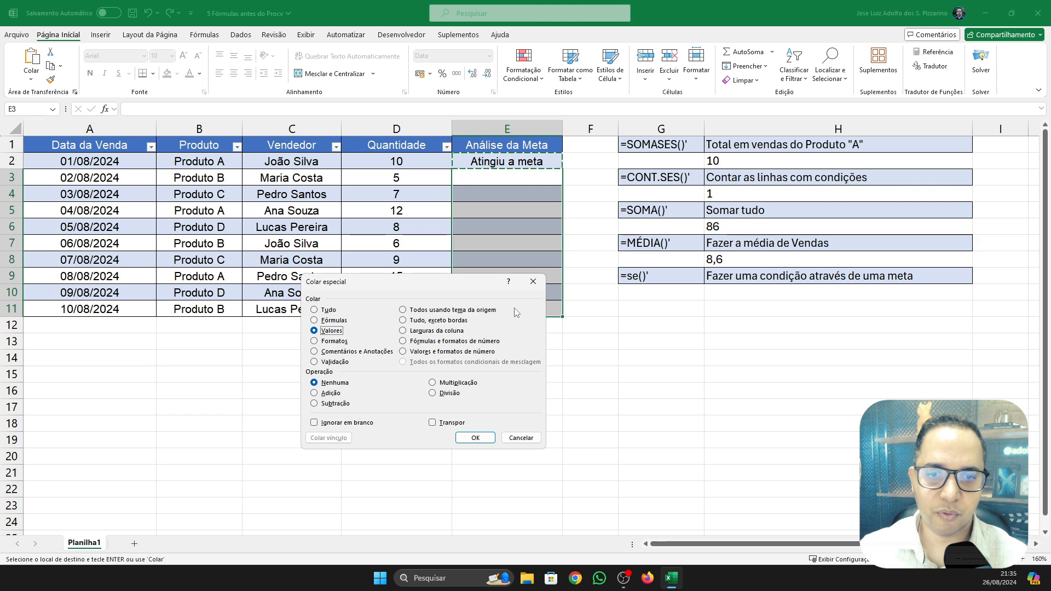
{"action": "key", "text": "f"}
{"action": "key", "text": "Return"}
{"action": "key", "text": "Escape"}
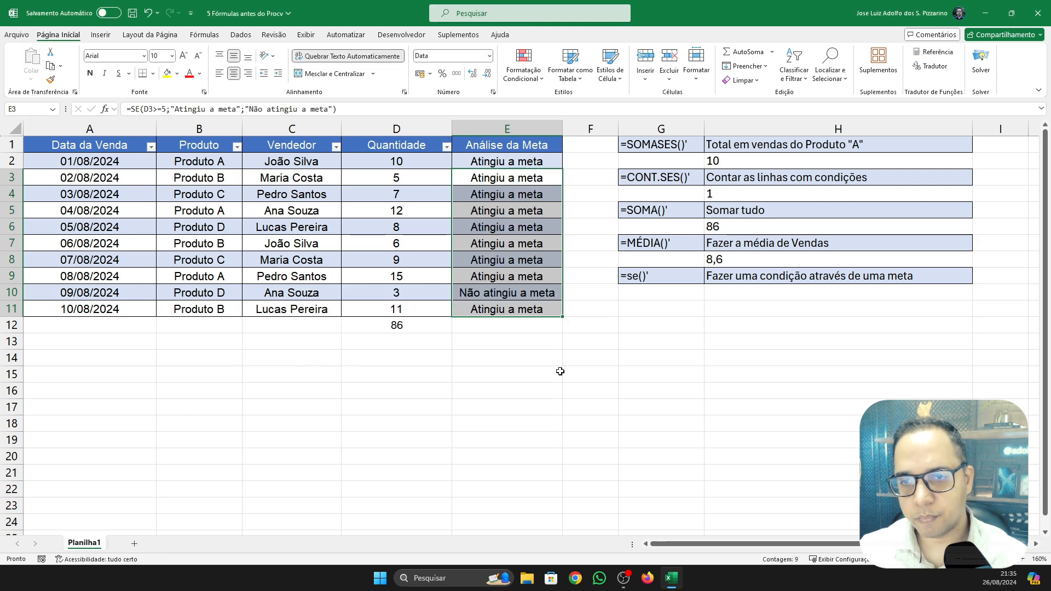
{"action": "left_click", "coordinate": [558, 371]}
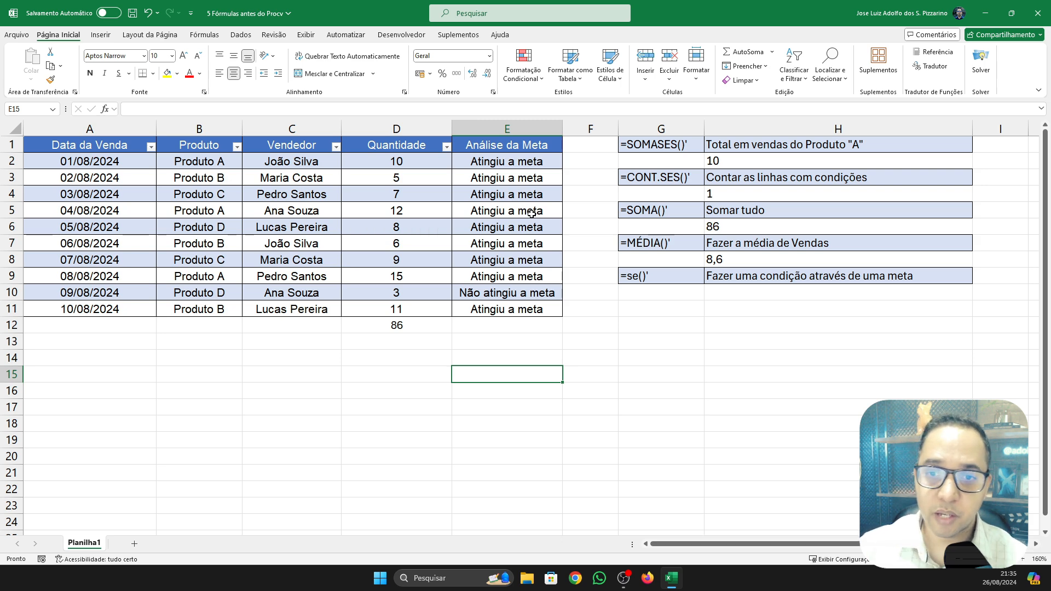
Inspect the copied SE formulas in several Análise da Meta cells, including E11, E5 and E9
{"action": "left_click", "coordinate": [529, 308]}
{"action": "left_click", "coordinate": [361, 108]}
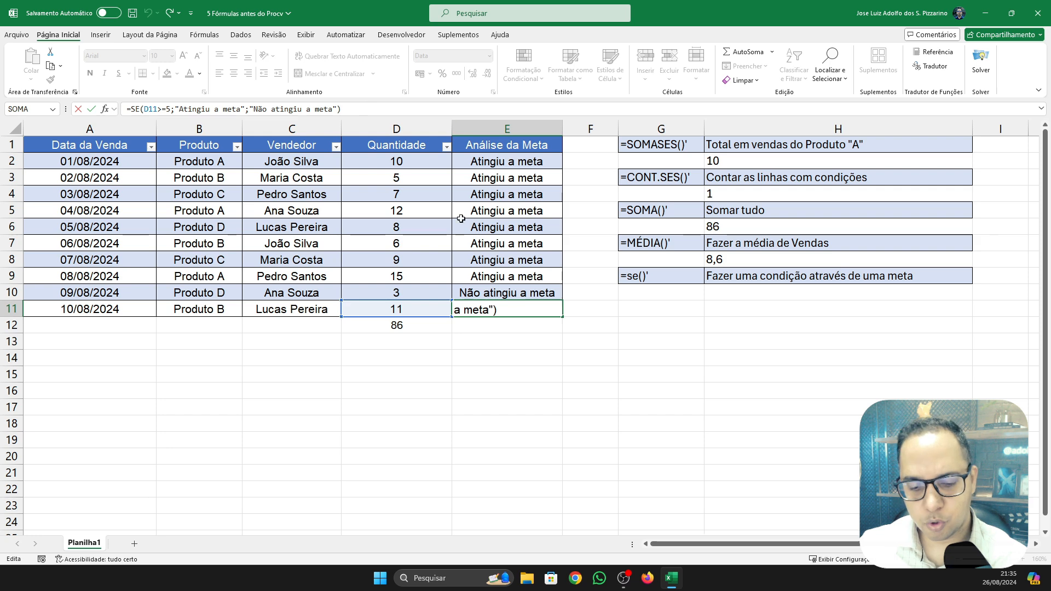
{"action": "left_click", "coordinate": [485, 252]}
{"action": "left_click", "coordinate": [508, 181]}
{"action": "left_click", "coordinate": [508, 166]}
{"action": "left_click", "coordinate": [513, 208]}
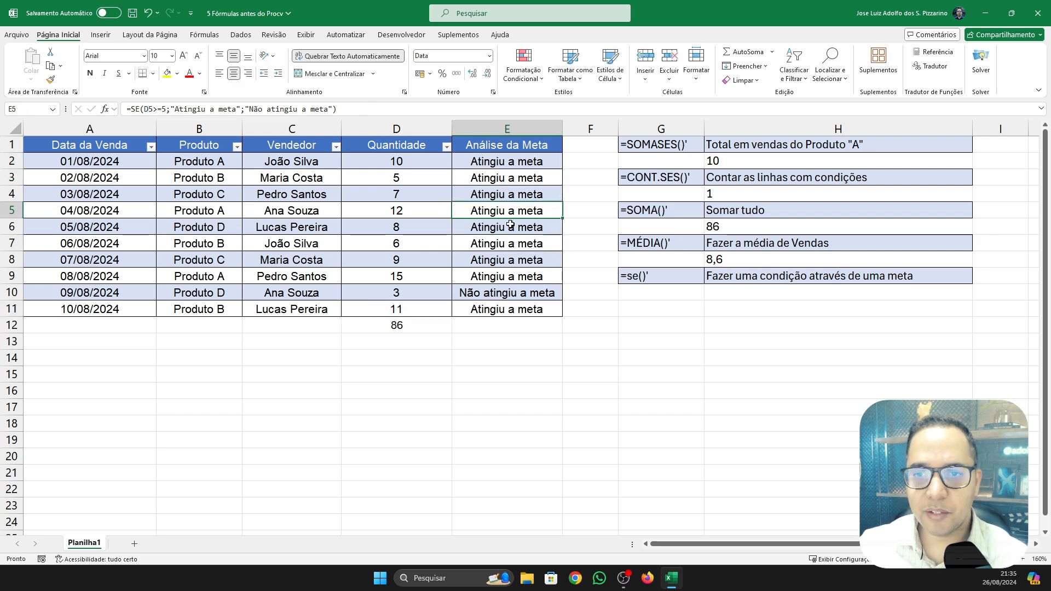
{"action": "left_click", "coordinate": [507, 278]}
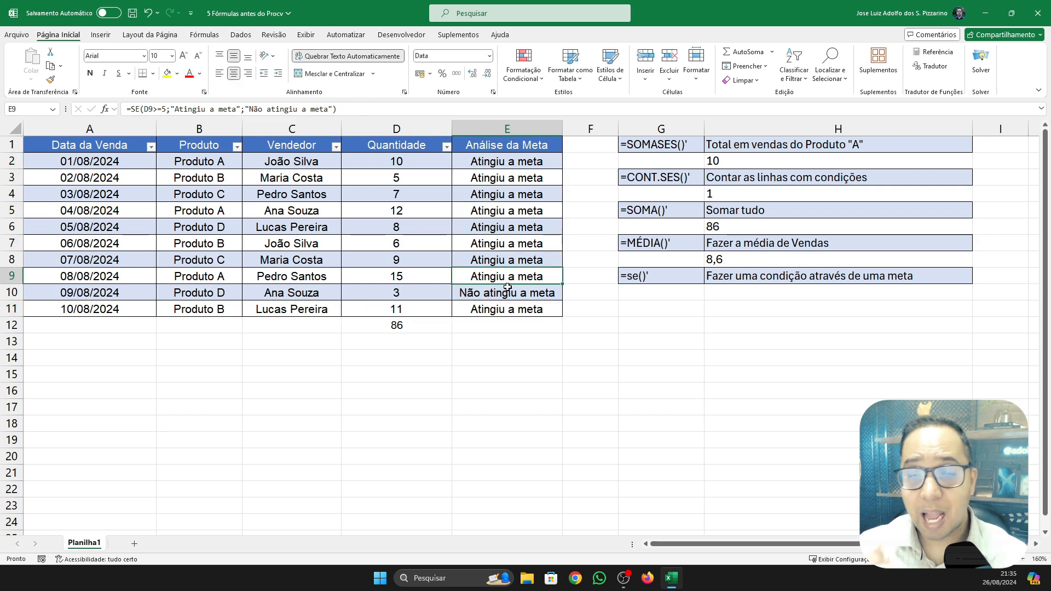